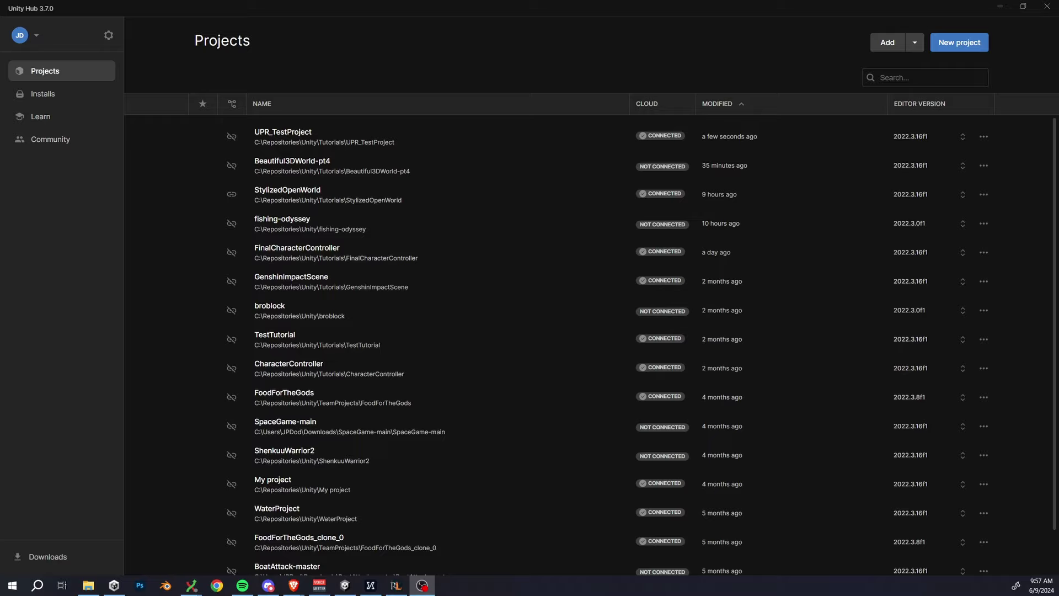
Step: Create a Universal 3D project named URP_Test in C:\Repositories\Unity\Tutorials without connecting it to Unity Cloud
left_click(617, 38)
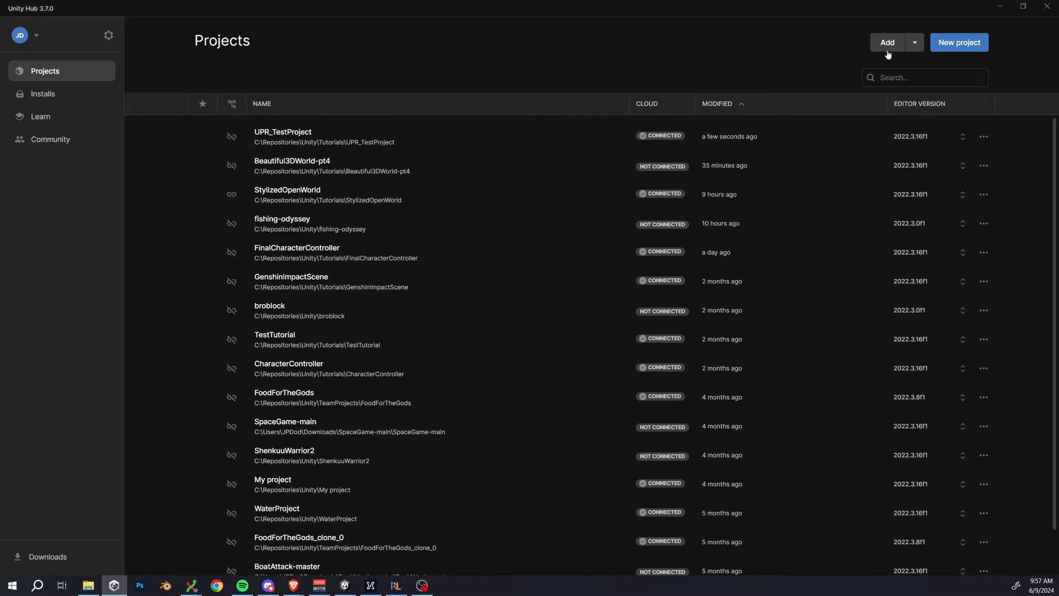
left_click(959, 43)
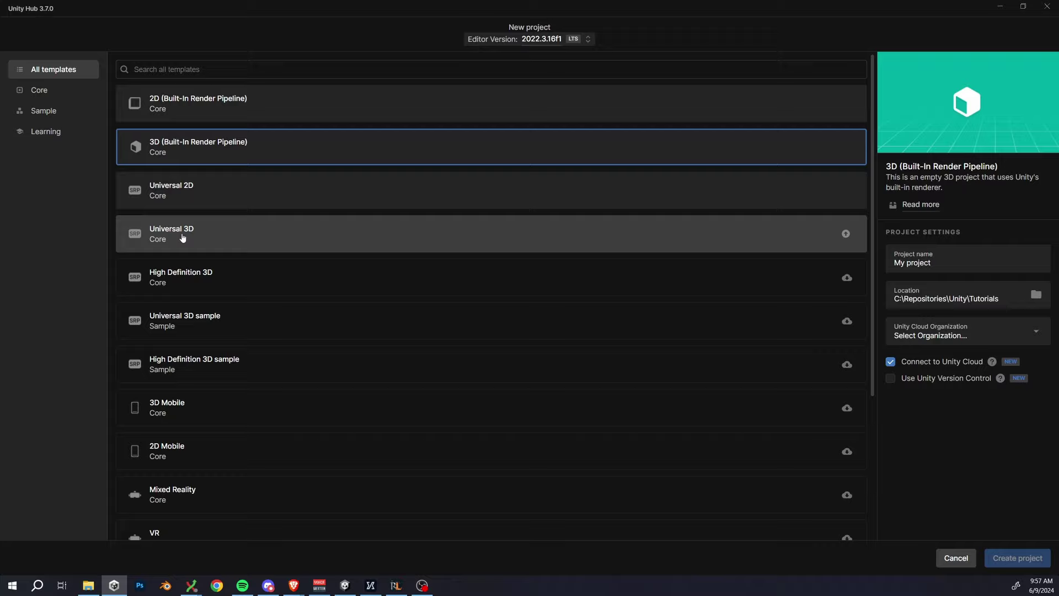
left_click(183, 238)
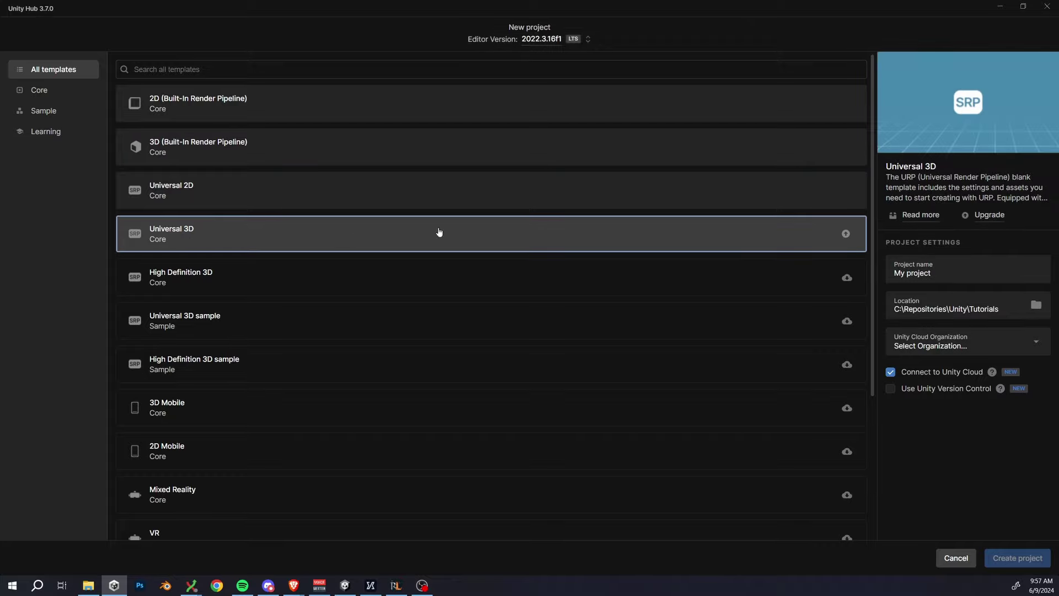
left_click(999, 256)
type("URP_Test")
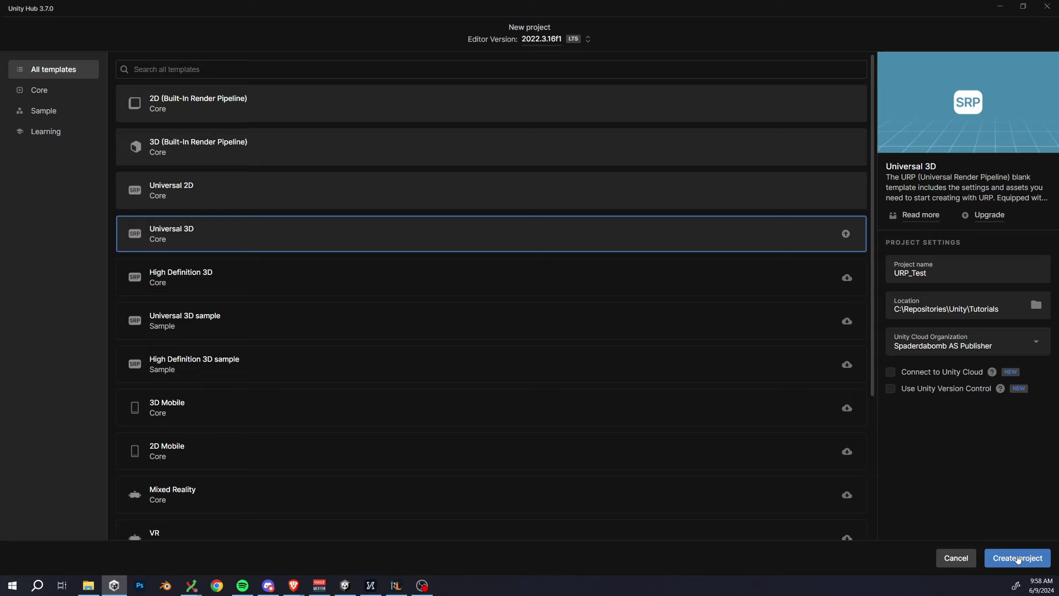
left_click(1015, 558)
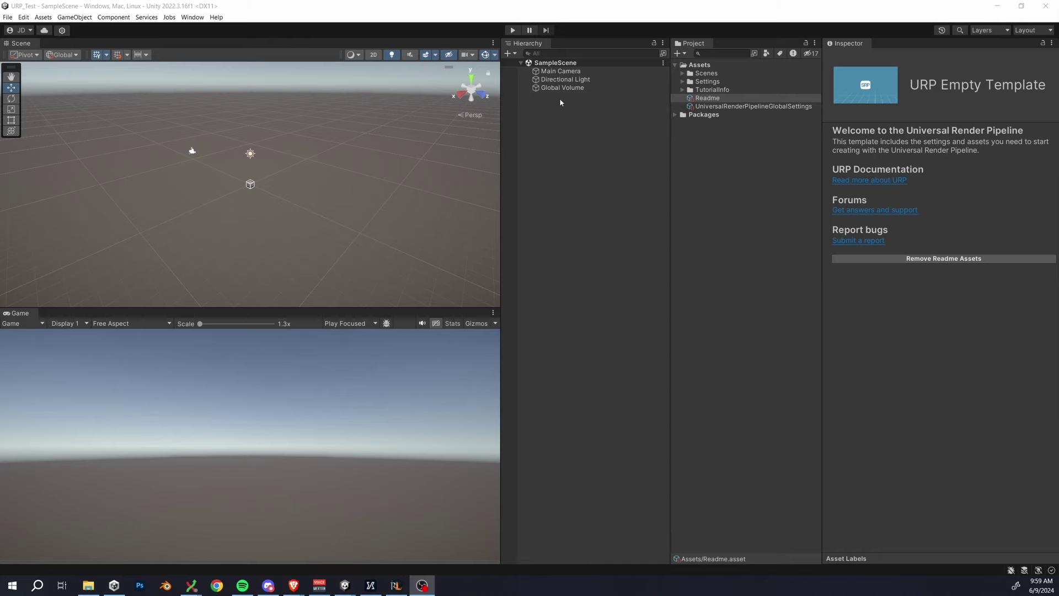
Step: Switch to the browser and download FinalCharacterController.unitypackage from the Final Character Controller Package post on Patreon
left_click(578, 112)
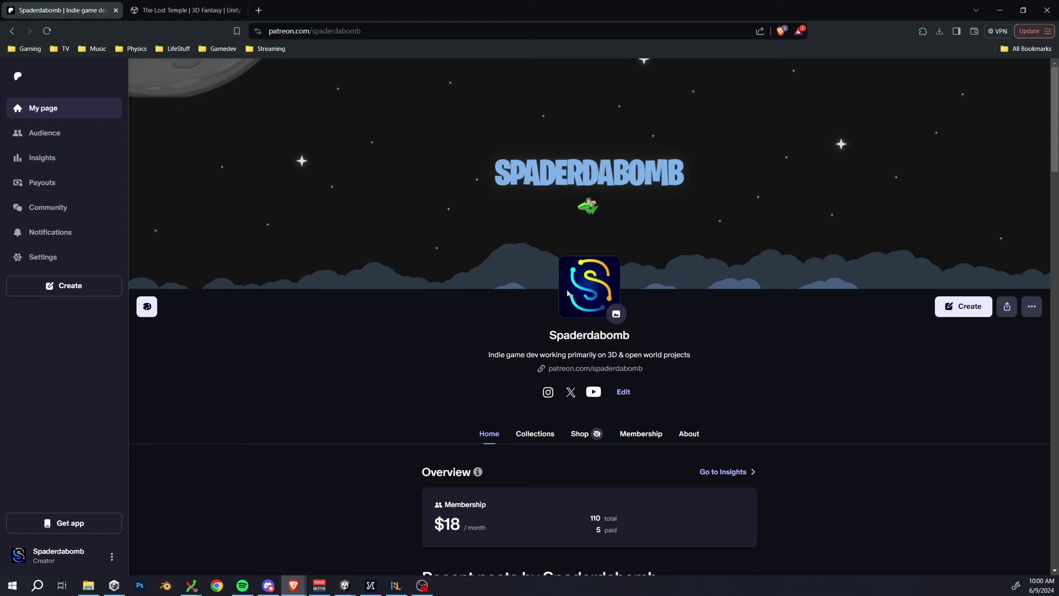
scroll(567, 279, "down", 5)
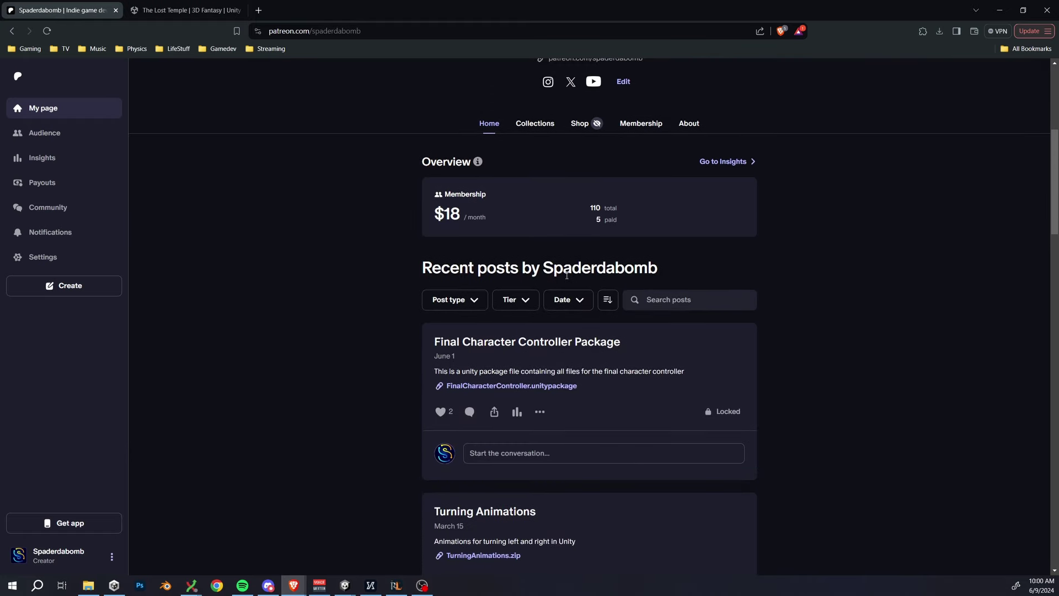
scroll(567, 275, "down", 1)
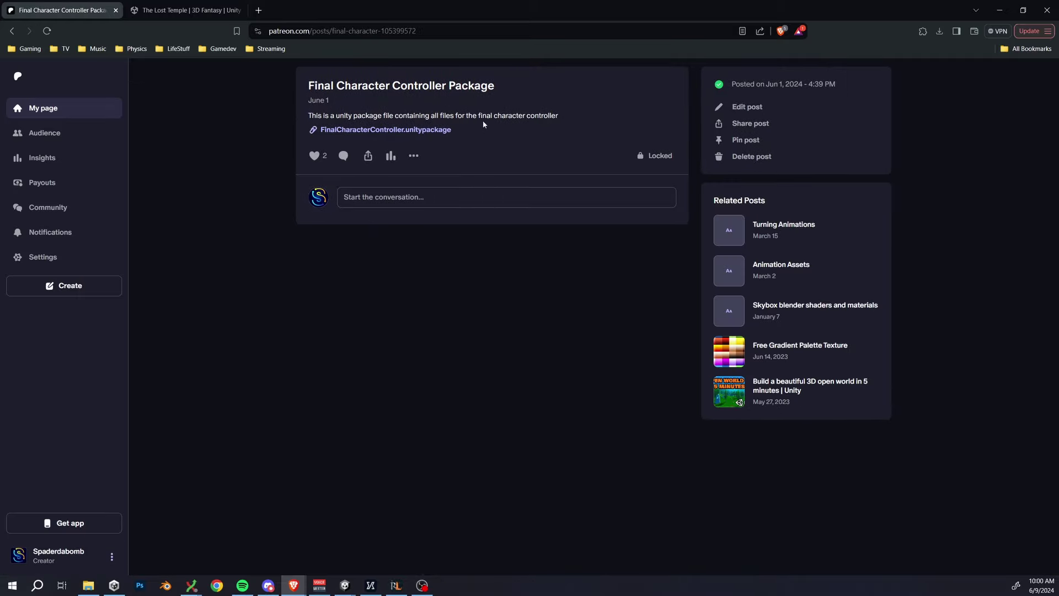
left_click(421, 136)
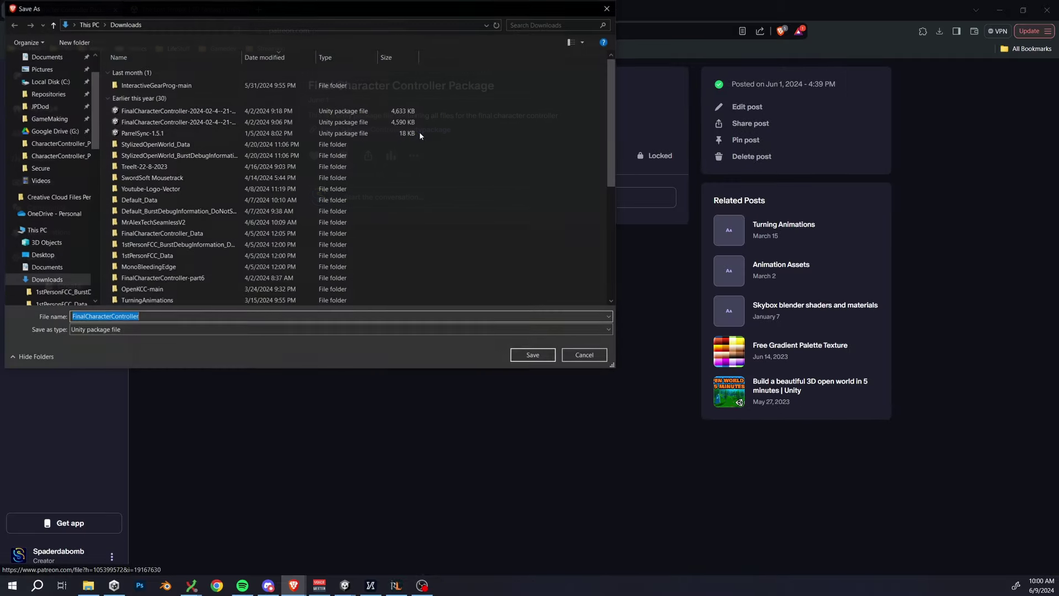
left_click(545, 355)
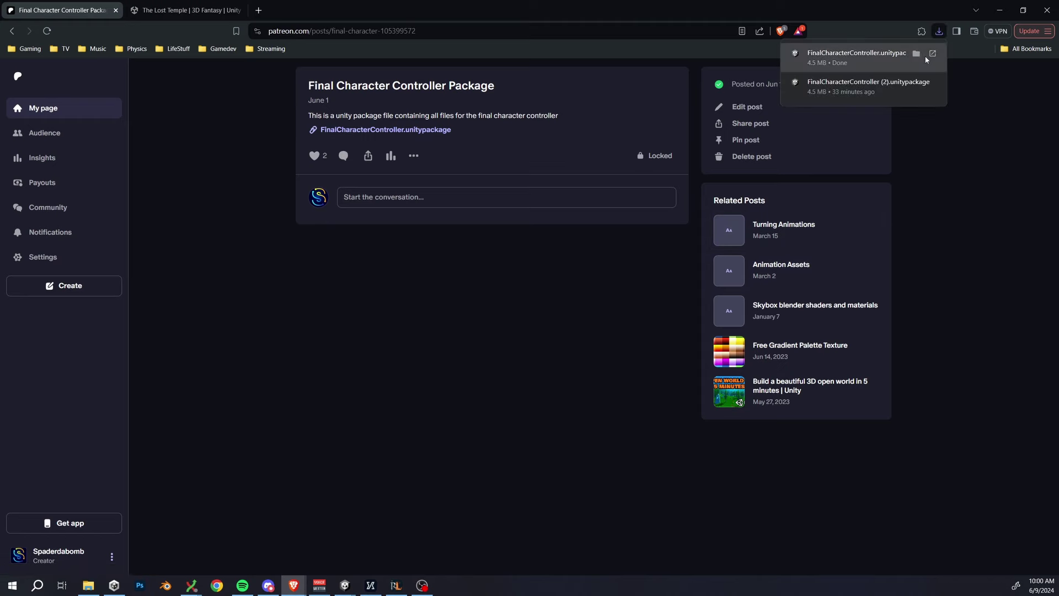
Step: Return to Unity and add the downloaded FinalCharacterController package to the project's Assets folder, accepting the dialog it brings up
left_click(293, 586)
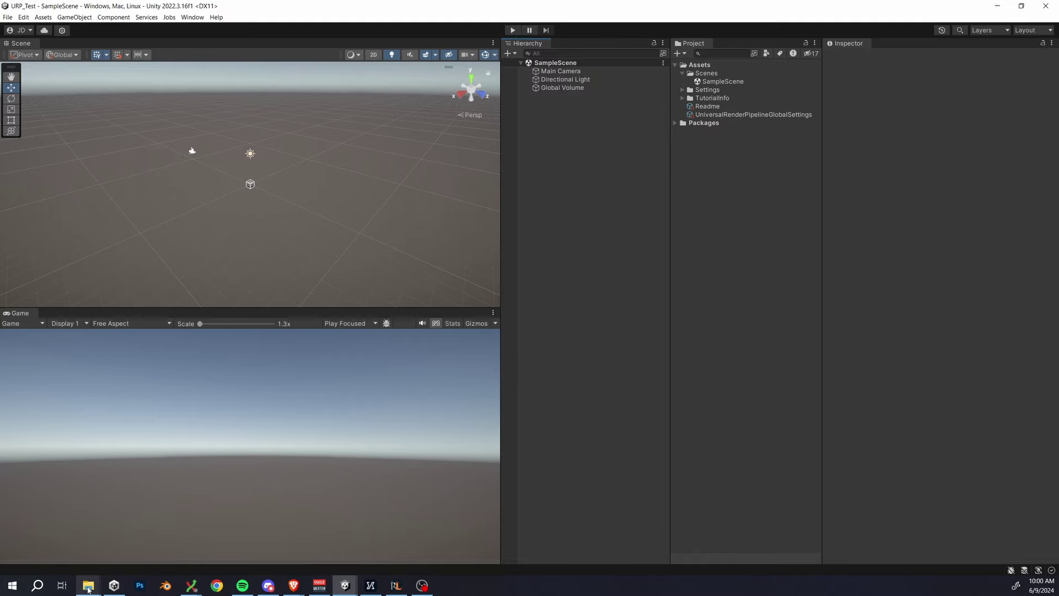
left_click(88, 589)
left_click_drag(516, 24, 987, 94)
left_click_drag(881, 172, 701, 67)
left_click(581, 278)
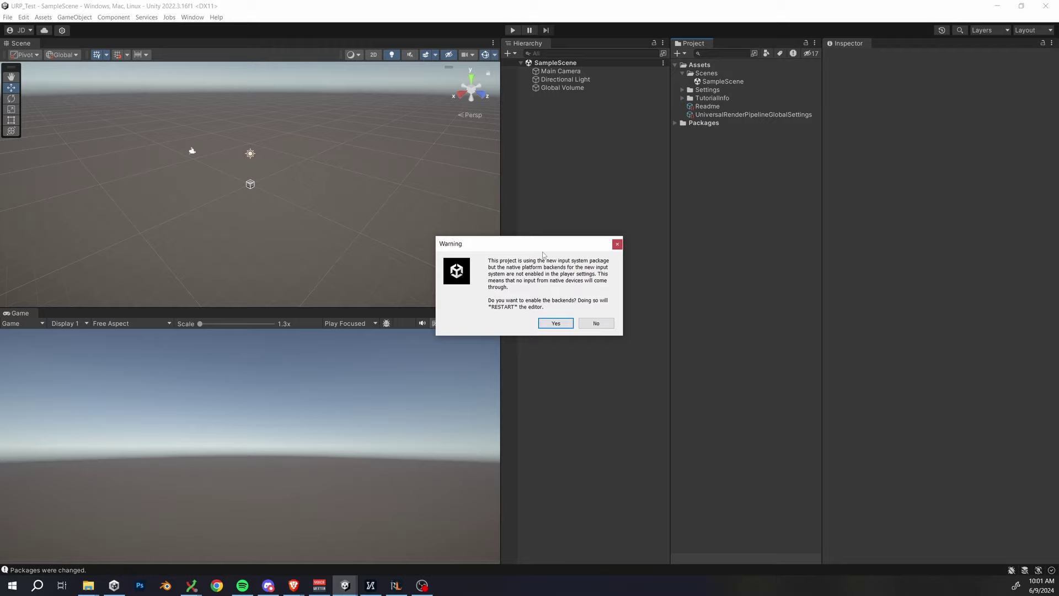
Step: Enable the native platform backends for the new input system and let the editor restart
left_click_drag(498, 307, 485, 301)
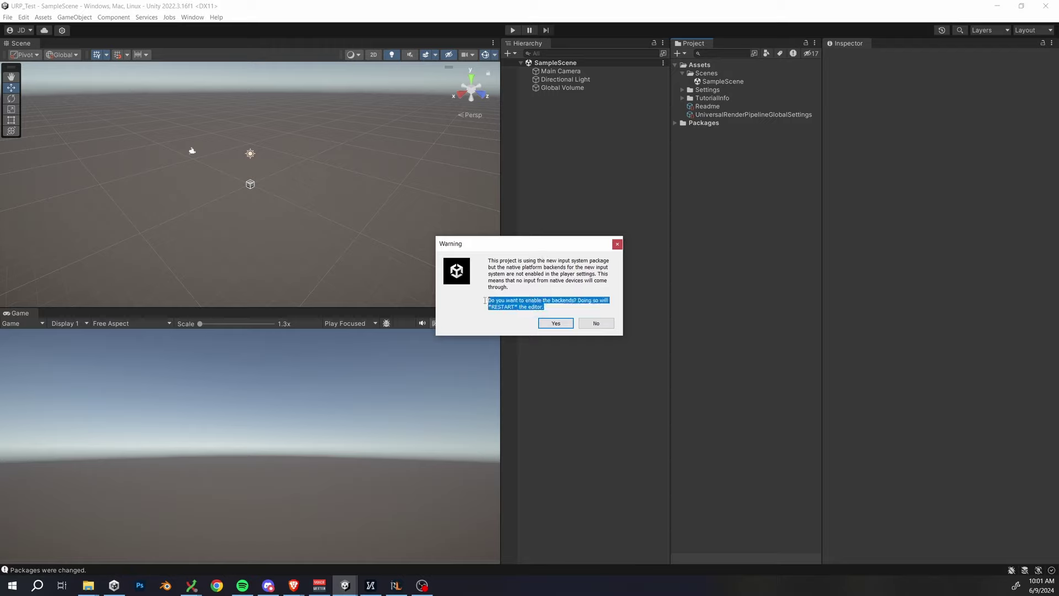
double_click(504, 308)
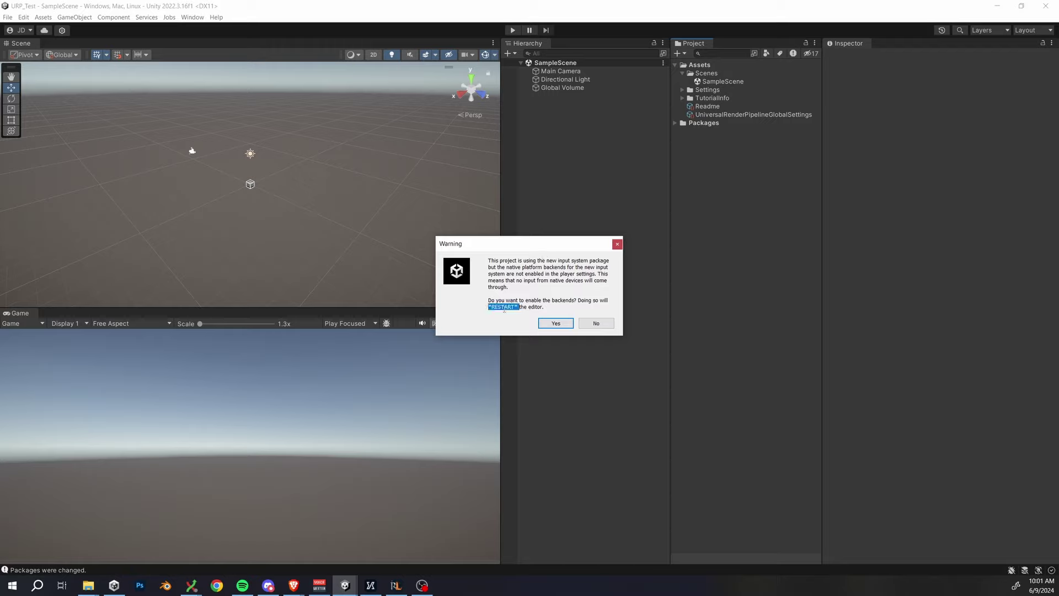
left_click(556, 323)
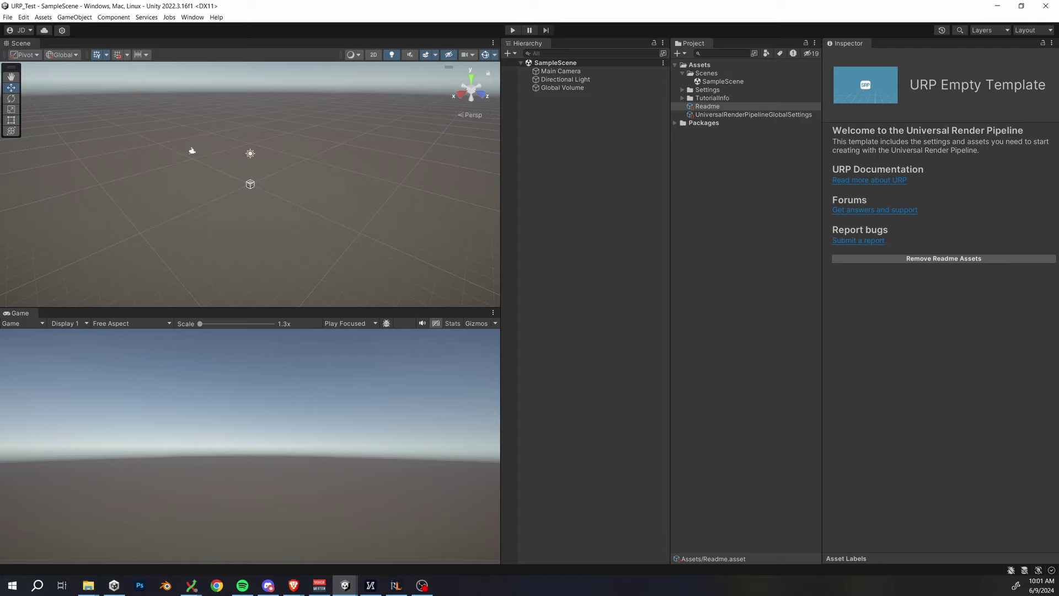
Step: Add the FinalCharacterController package to Assets again in the restarted editor and import its contents
key("alt+Tab")
left_click_drag(887, 172, 699, 65)
left_click(551, 311)
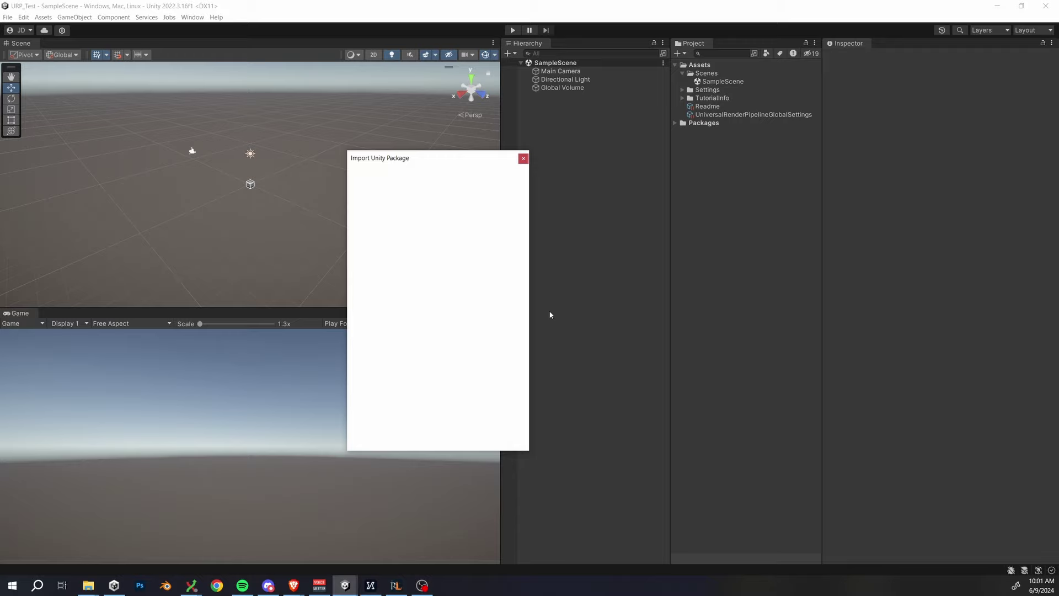
left_click(510, 442)
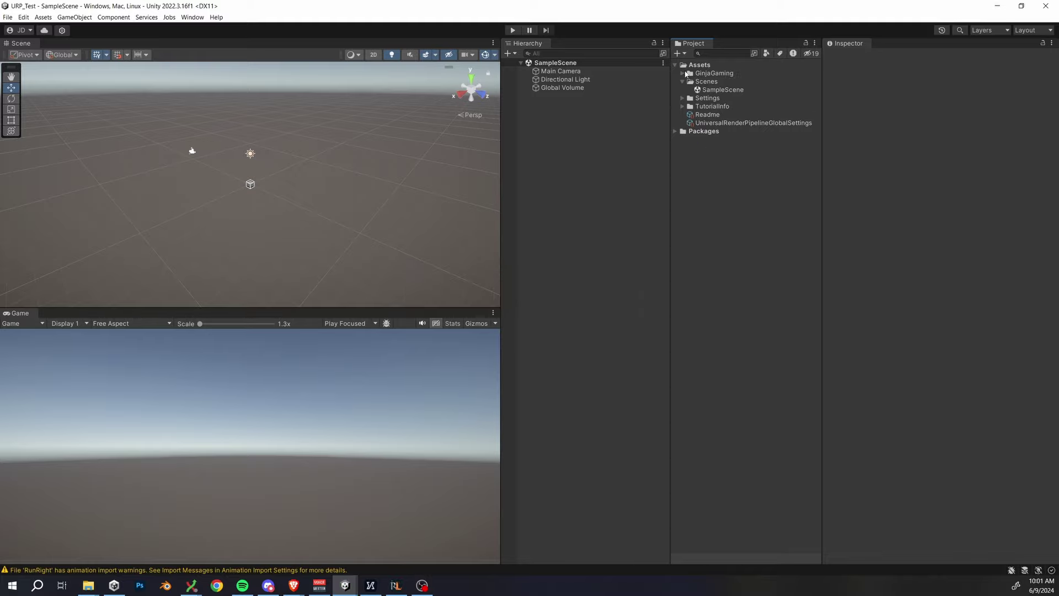
Step: Open DemoScene from the Scenes folder of GinjaGaming's FinalCharacterController
left_click(683, 82)
left_click(682, 73)
left_click(690, 82)
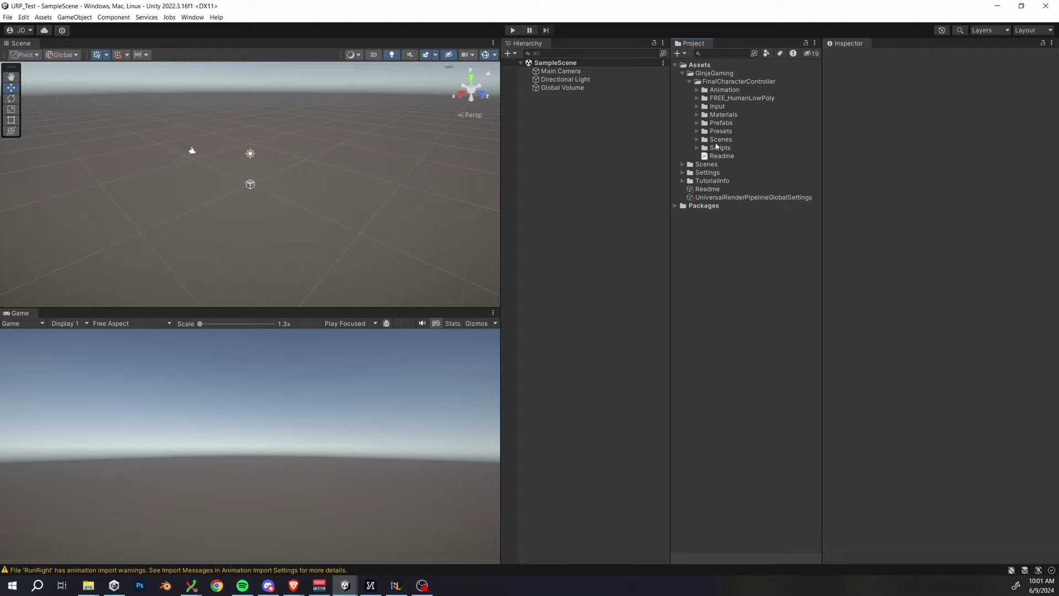
left_click(697, 140)
double_click(728, 149)
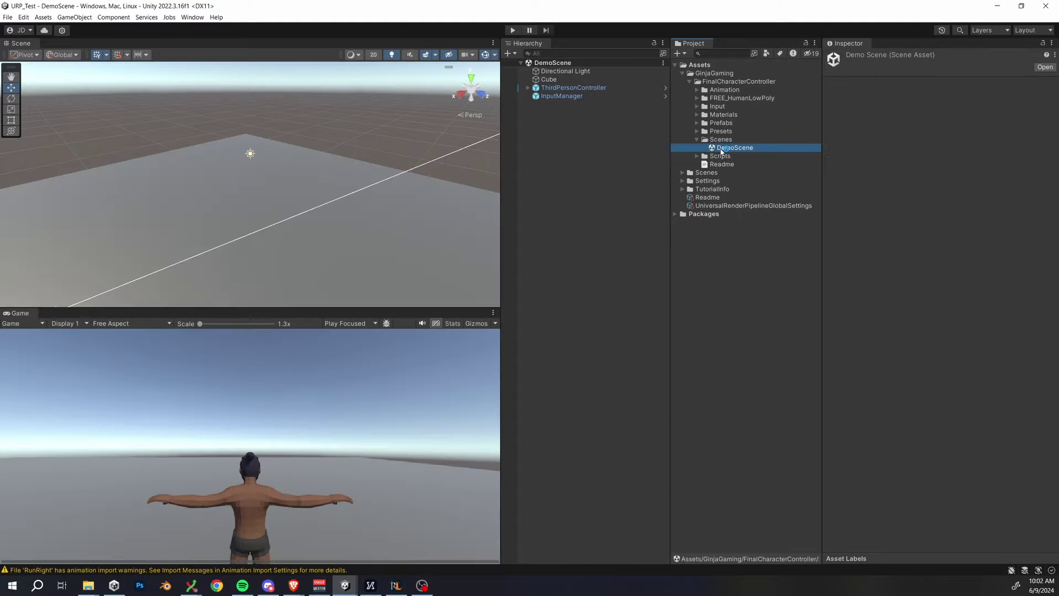
Step: Run the demo scene to test walking and sprinting with the character, and view the Membership section of the Patreon page
left_click(513, 30)
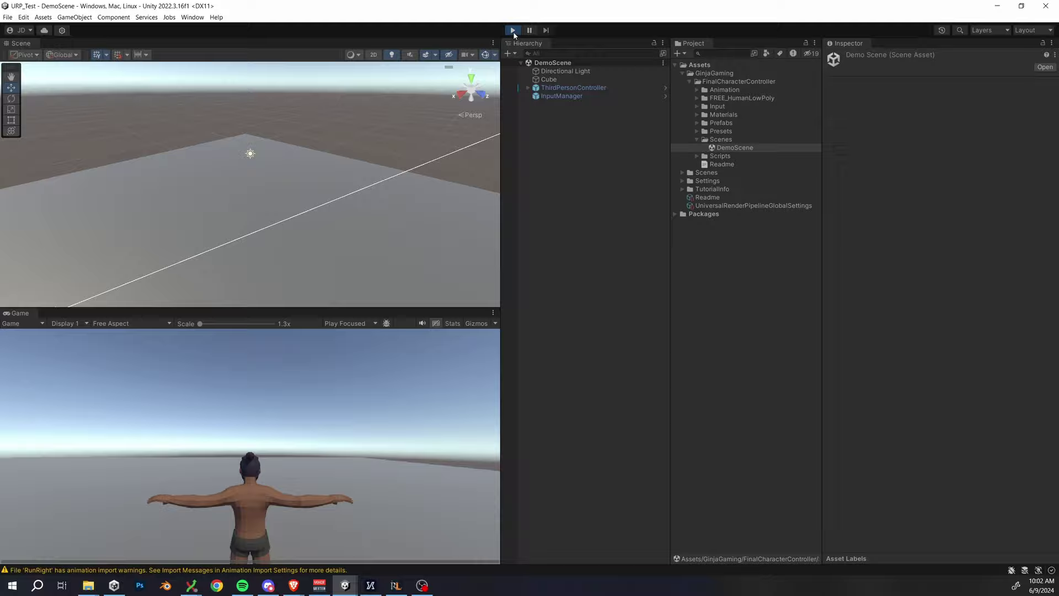
key("w")
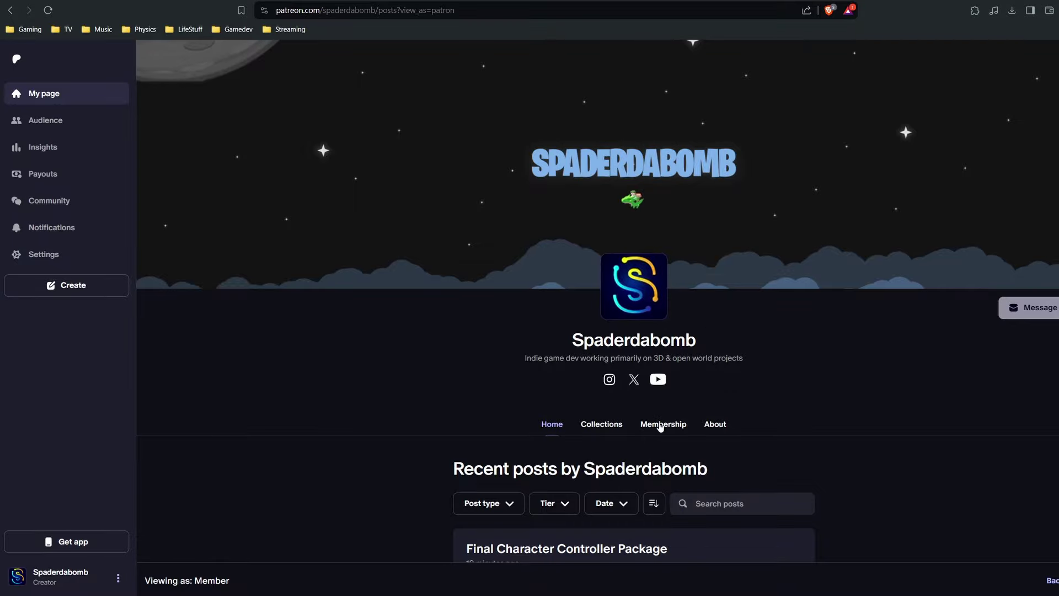
left_click(661, 425)
scroll(661, 414, "down", 4)
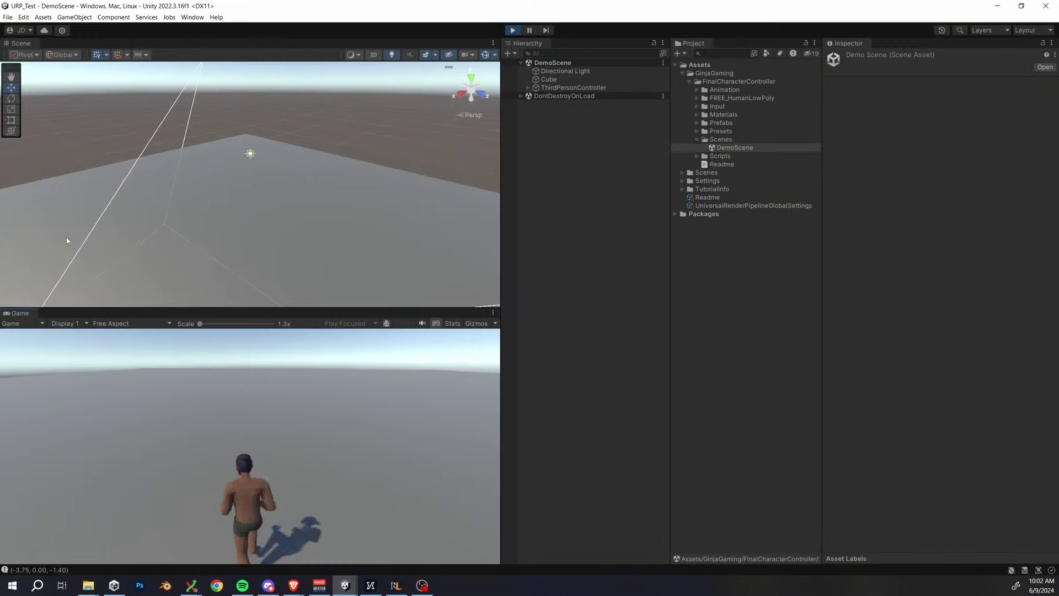
key("w")
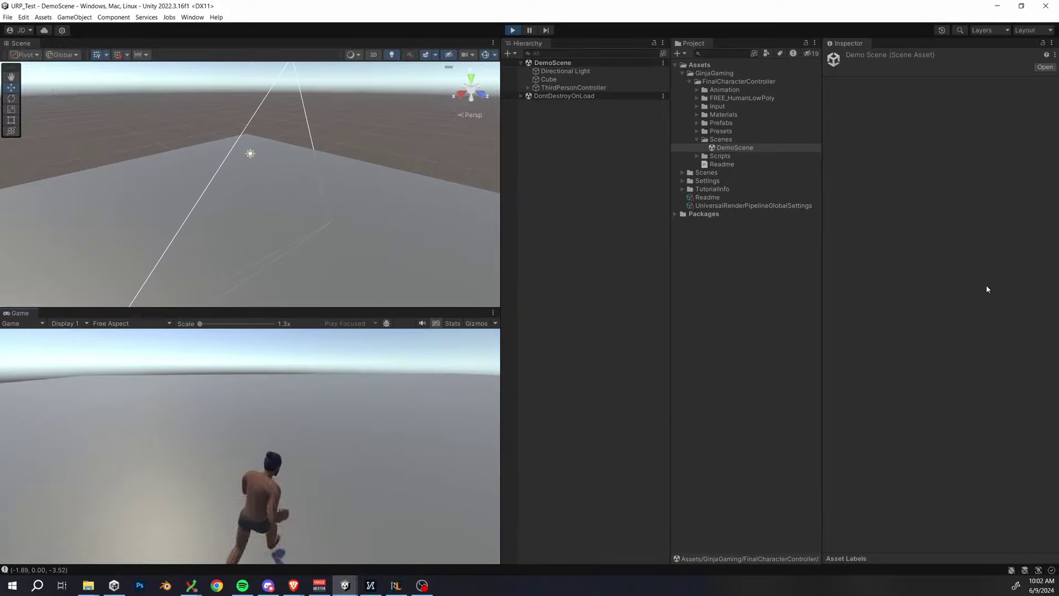
key("shift")
key("w")
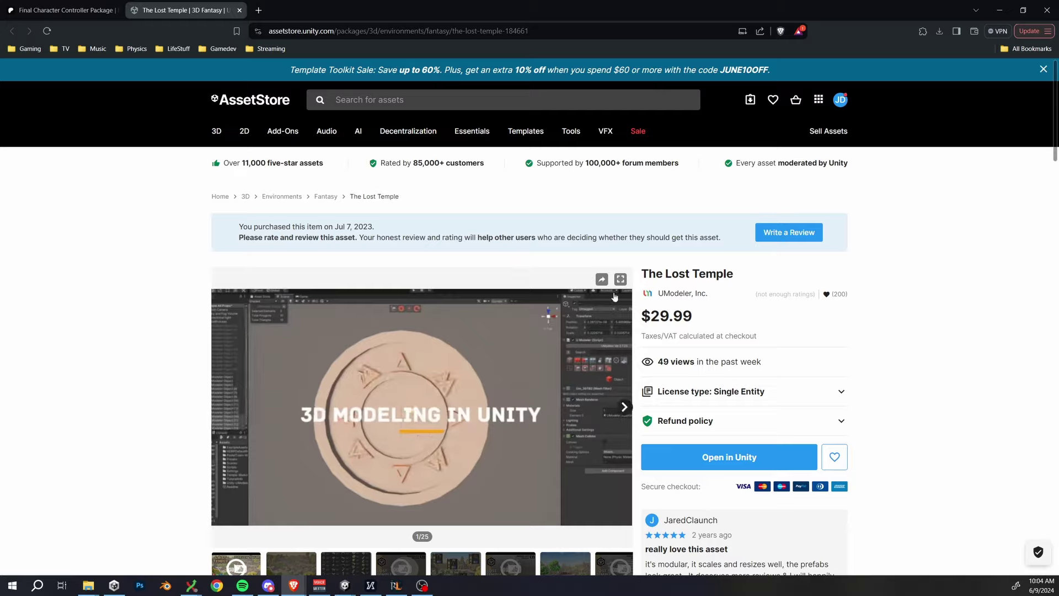
Step: Review The Lost Temple on the Unity Asset Store, and list My Assets in Unity's Package Manager
left_click_drag(714, 322, 641, 273)
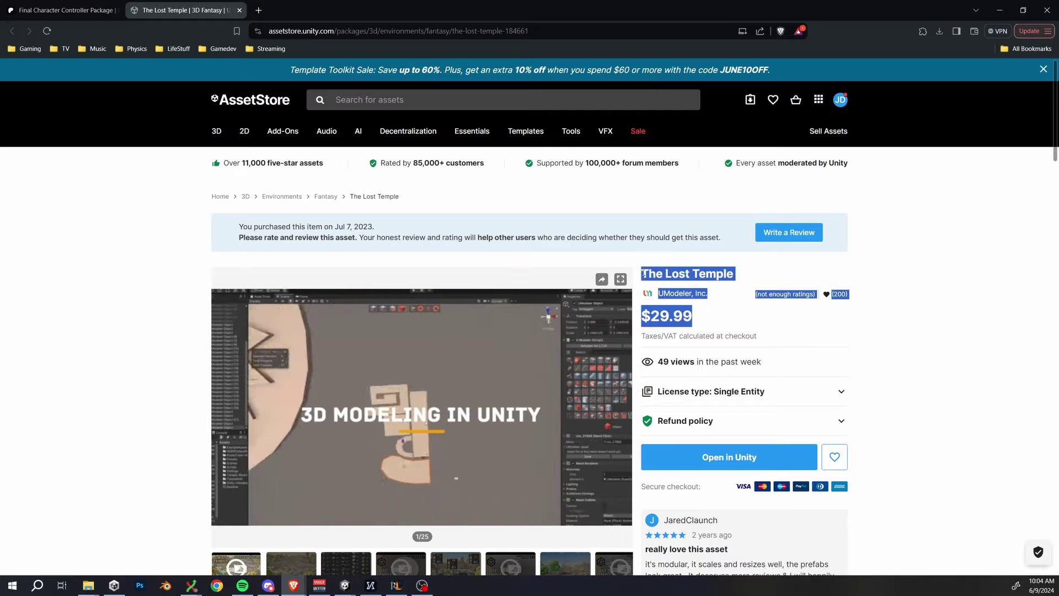
left_click(704, 300)
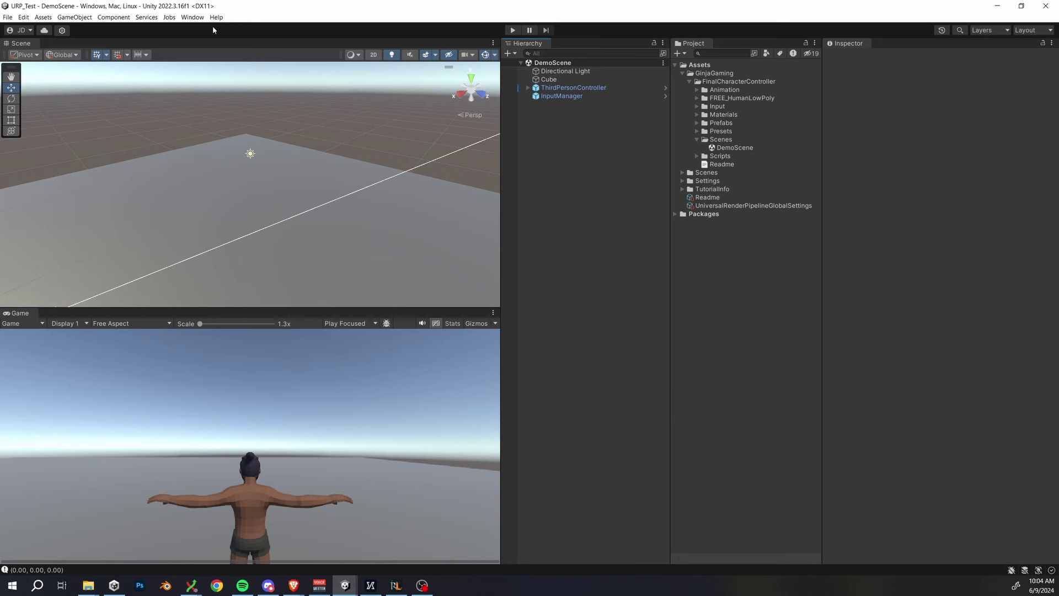
left_click(192, 17)
left_click(201, 110)
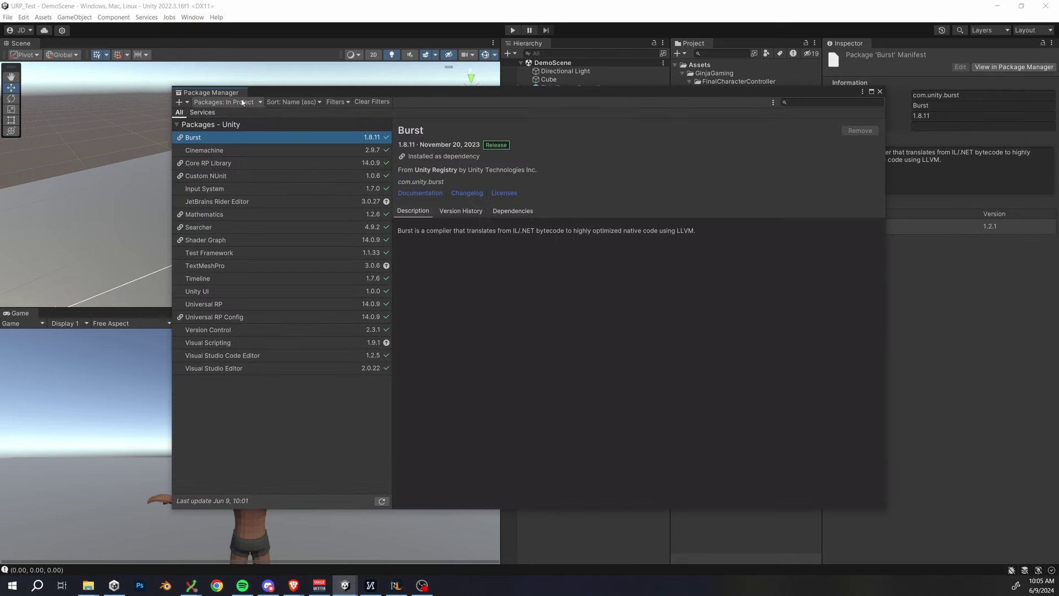
left_click(243, 102)
left_click(220, 137)
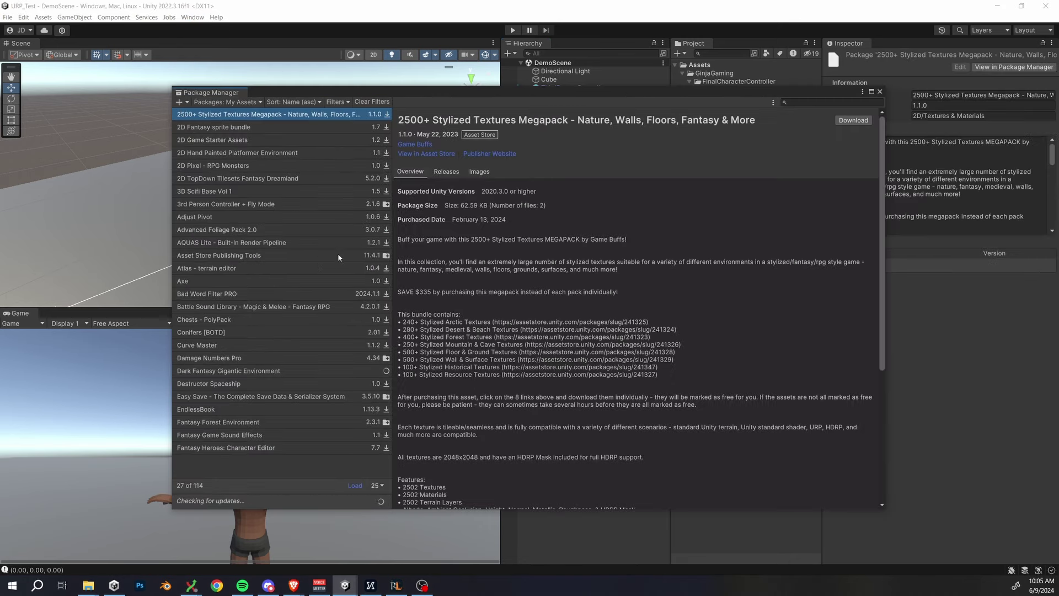
Step: Search the owned assets for "Temple" and import The Lost Temple package with all its contents
left_click(798, 103)
type("Temple")
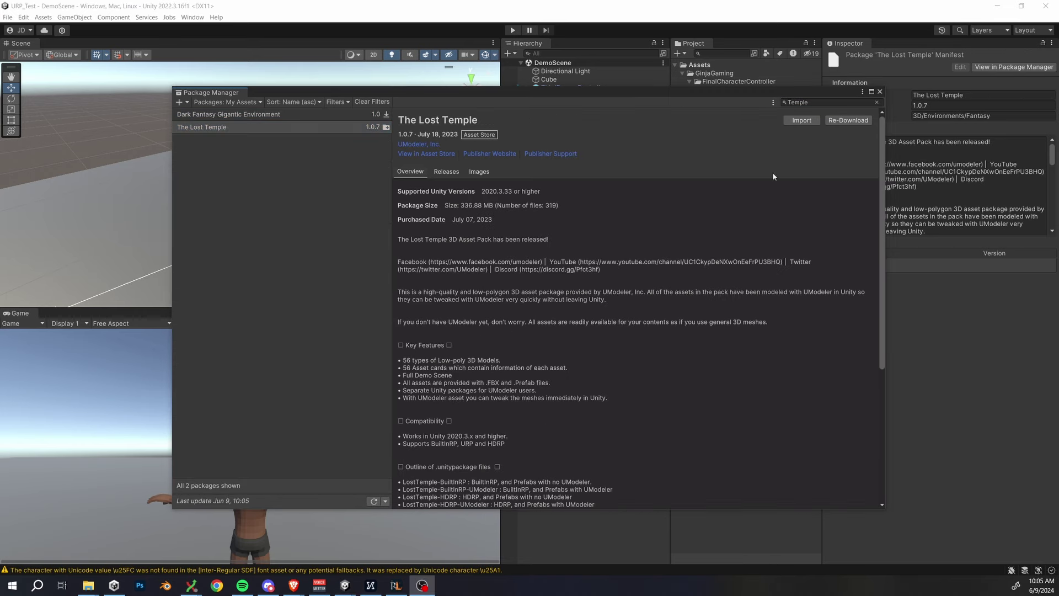
left_click(803, 120)
left_click(509, 445)
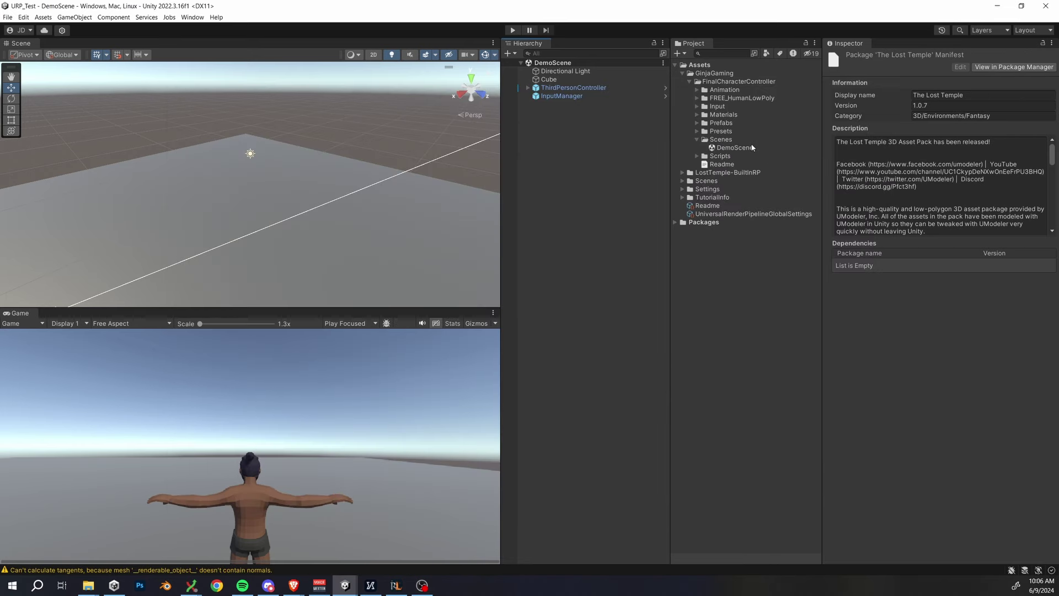
Step: Open Lost Temple Scene from the Scenes folder of LostTemple-BuiltInRP
left_click(683, 173)
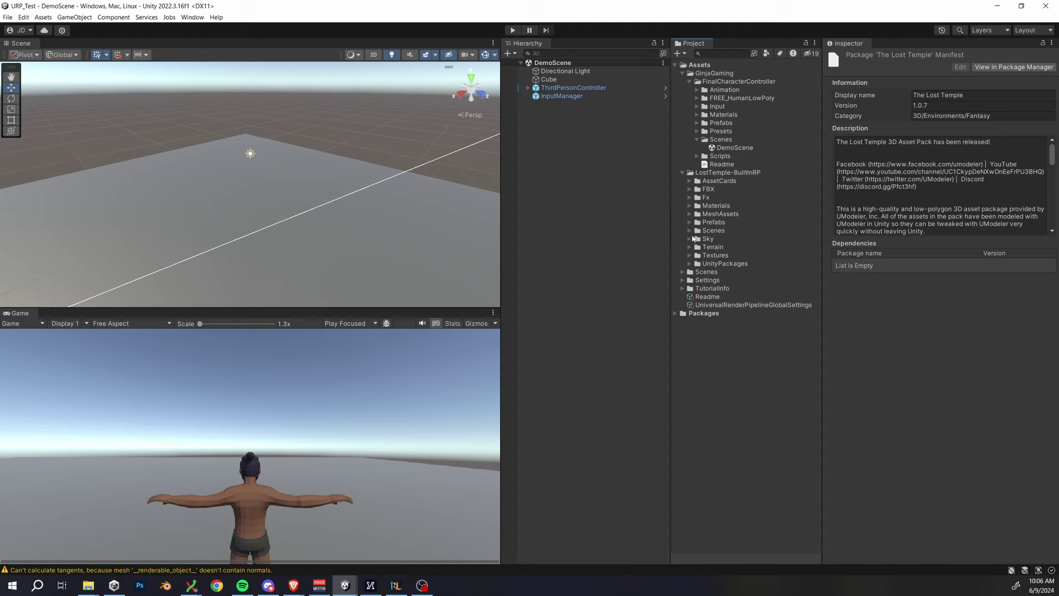
left_click(690, 230)
double_click(743, 247)
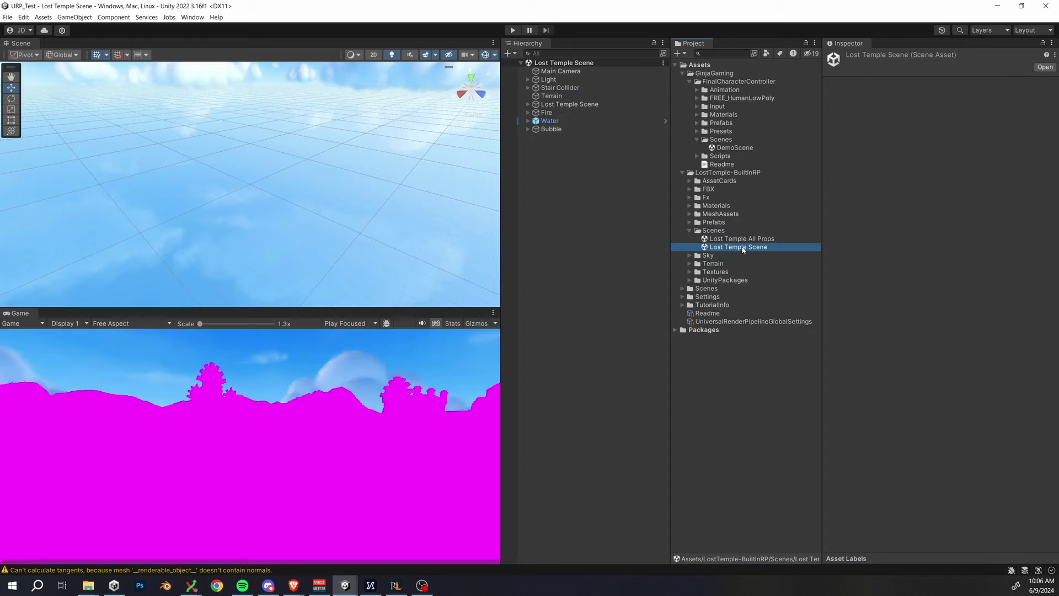
Step: Import the LostTemple-URP package from the UnityPackages folder of LostTemple-BuiltInRP to convert the assets for URP
left_click(192, 18)
left_click(192, 18)
left_click(715, 282)
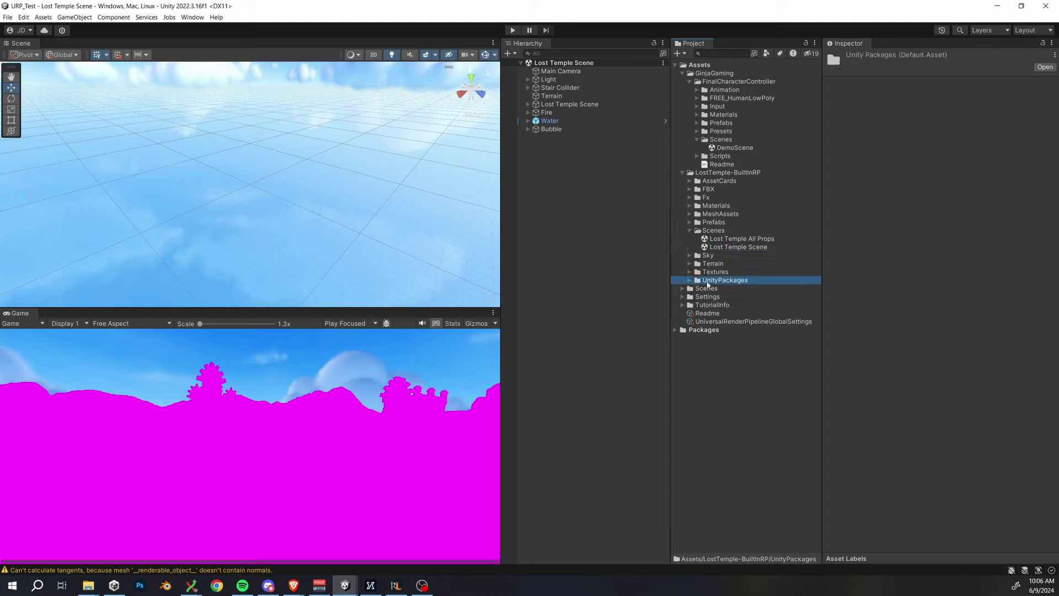
left_click(689, 280)
left_click(741, 324)
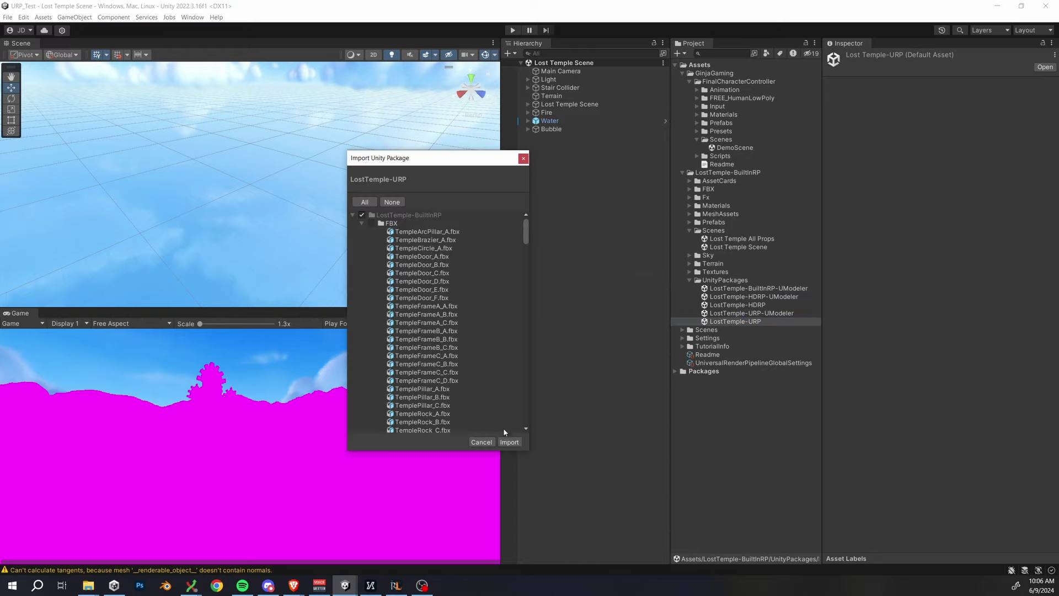
left_click(510, 442)
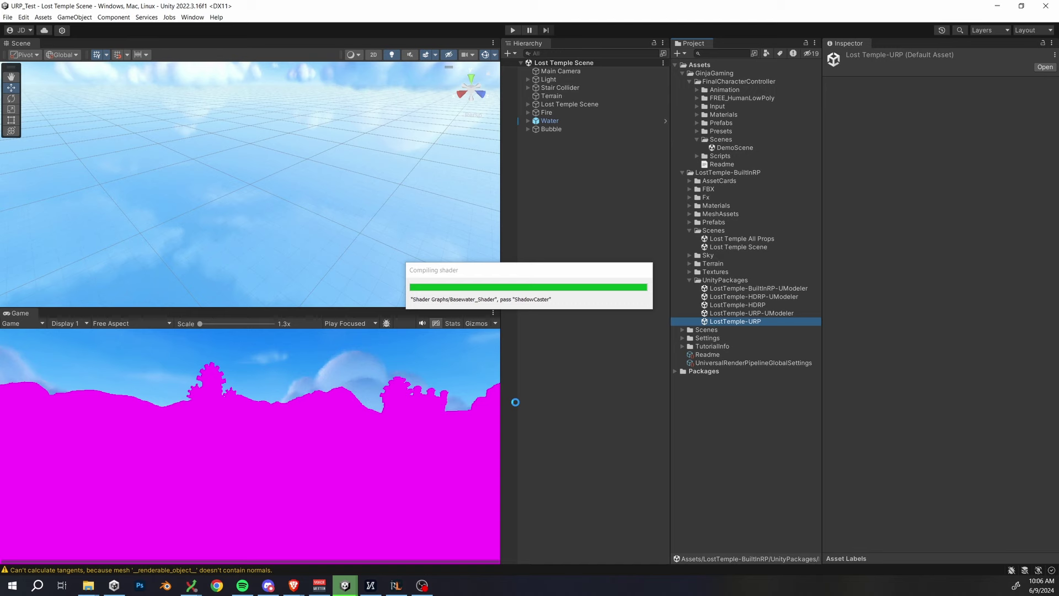
Step: Inspect the converted temple environment by framing the Lost Temple Scene and Fire objects in the Scene view
left_click(557, 317)
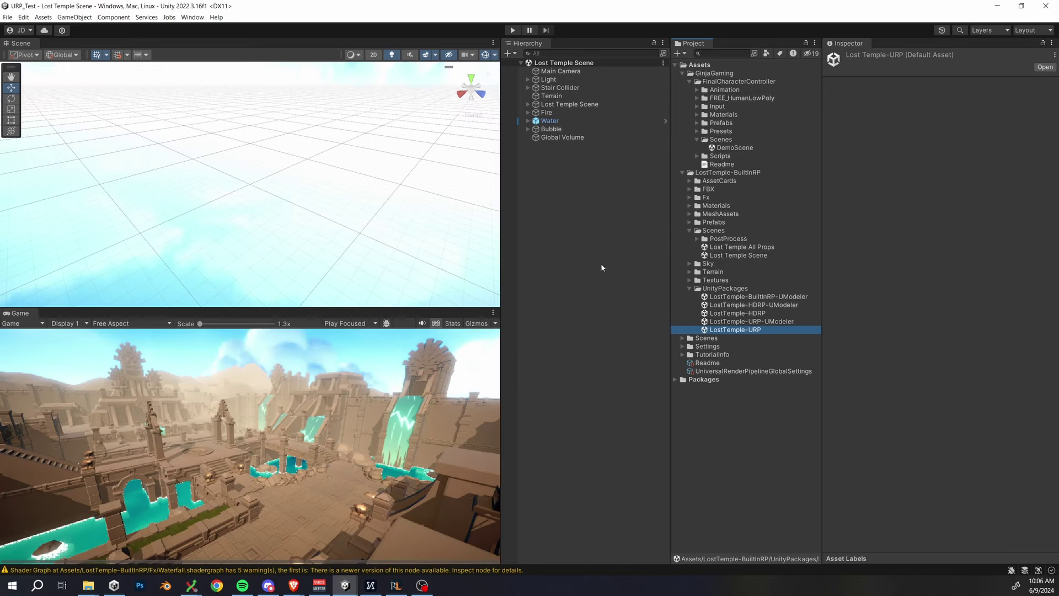
double_click(570, 104)
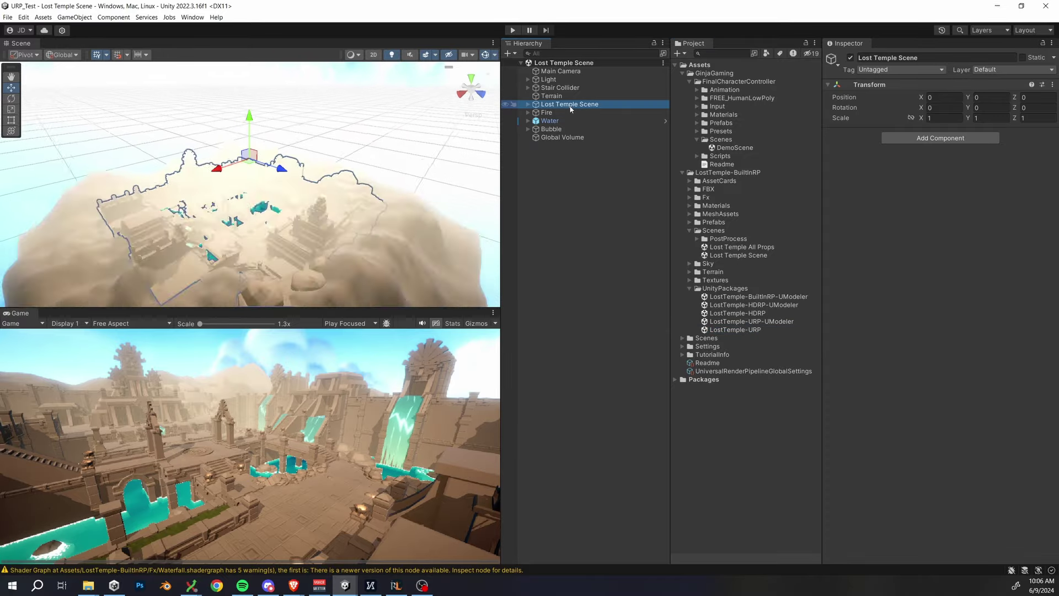
double_click(559, 113)
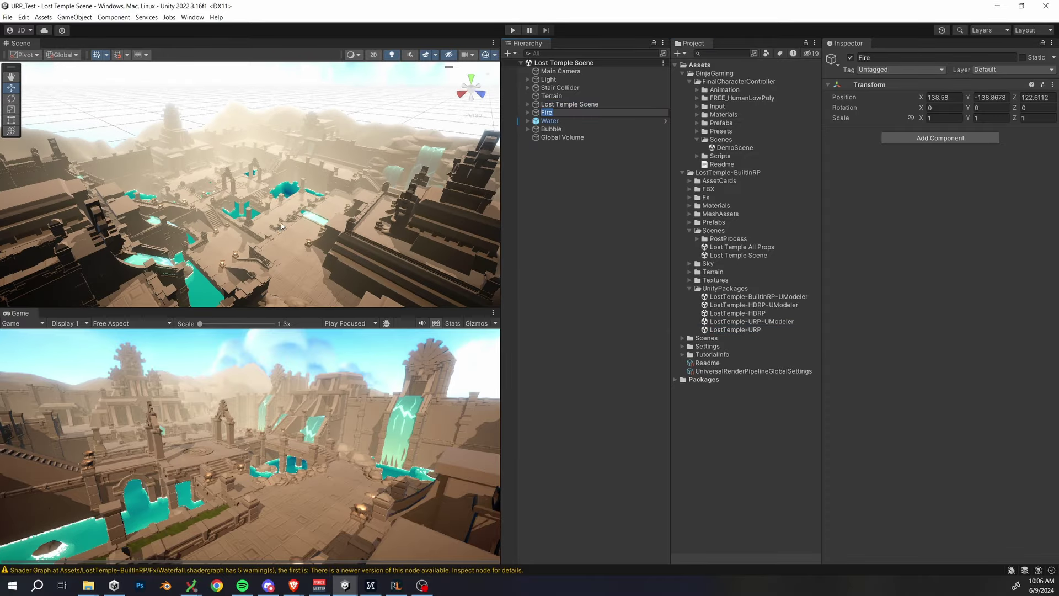
left_click(611, 173)
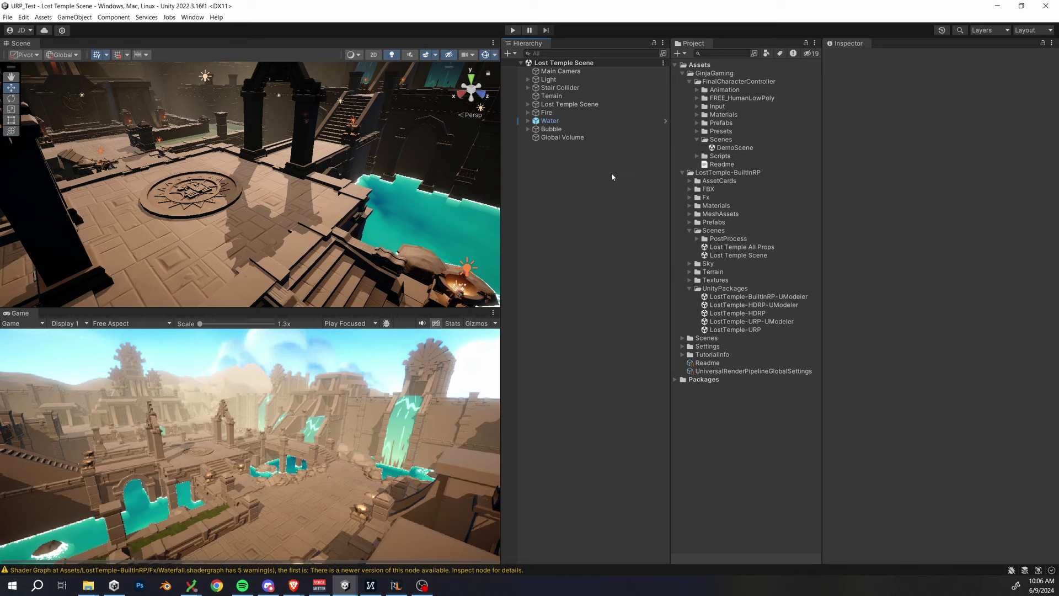
Step: Add the InputManager prefab from FinalCharacterController's Prefabs folder to Lost Temple Scene
left_click(697, 123)
left_click(729, 141)
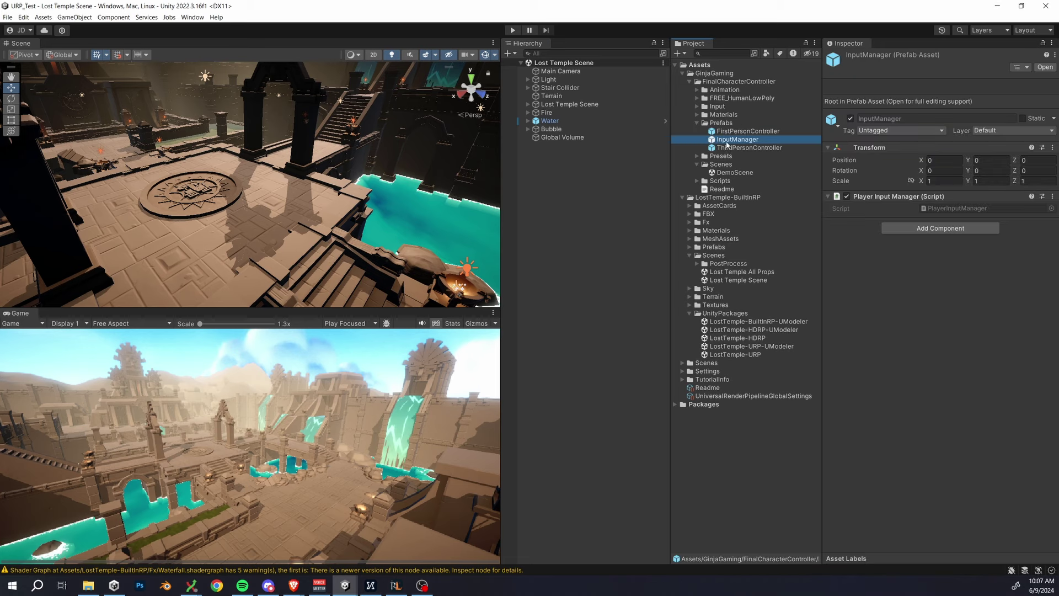
left_click_drag(728, 143, 577, 155)
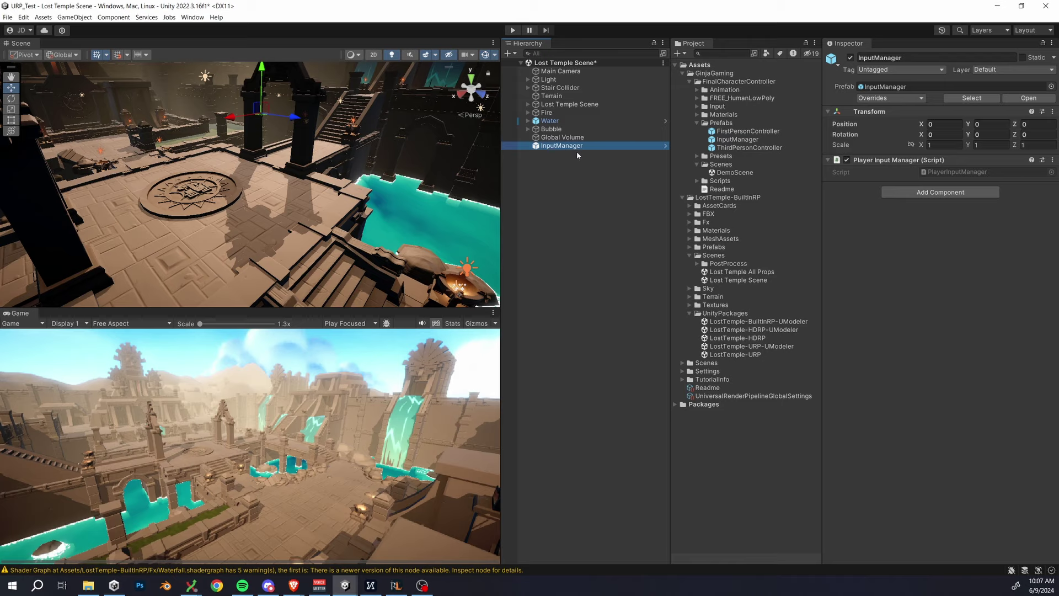
Step: Place the ThirdPersonController prefab on the temple floor beside the round sun emblem, and deactivate the Main Camera object
left_click_drag(734, 148, 247, 231)
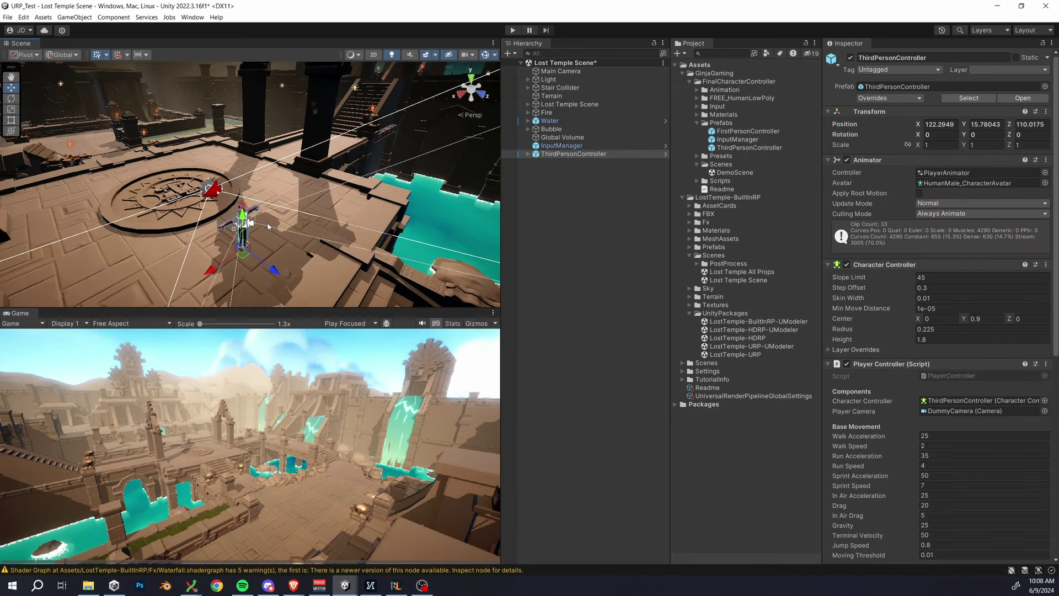
middle_click_drag(268, 227, 270, 166)
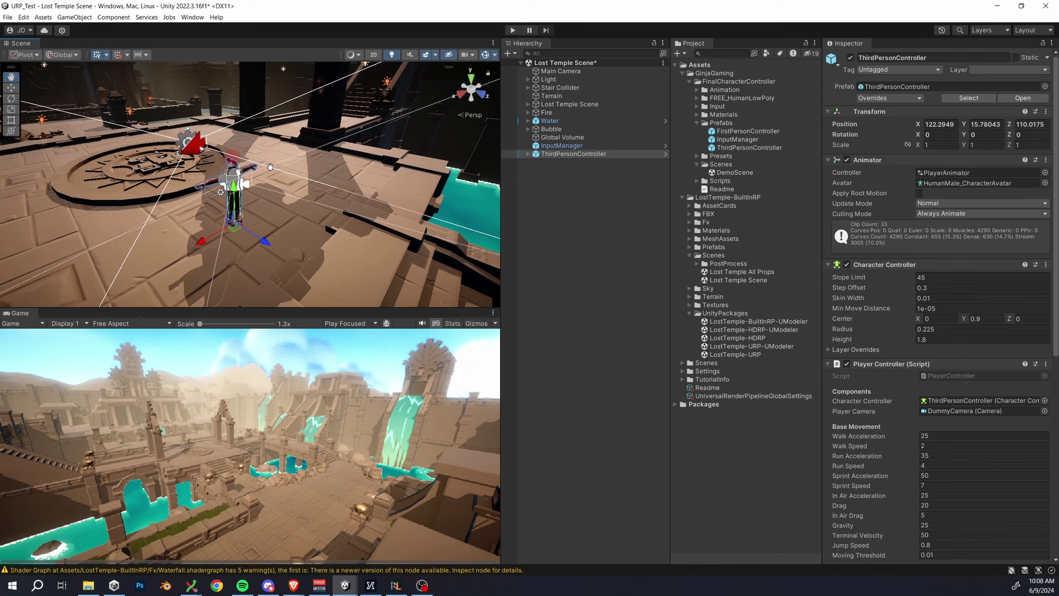
left_click(560, 71)
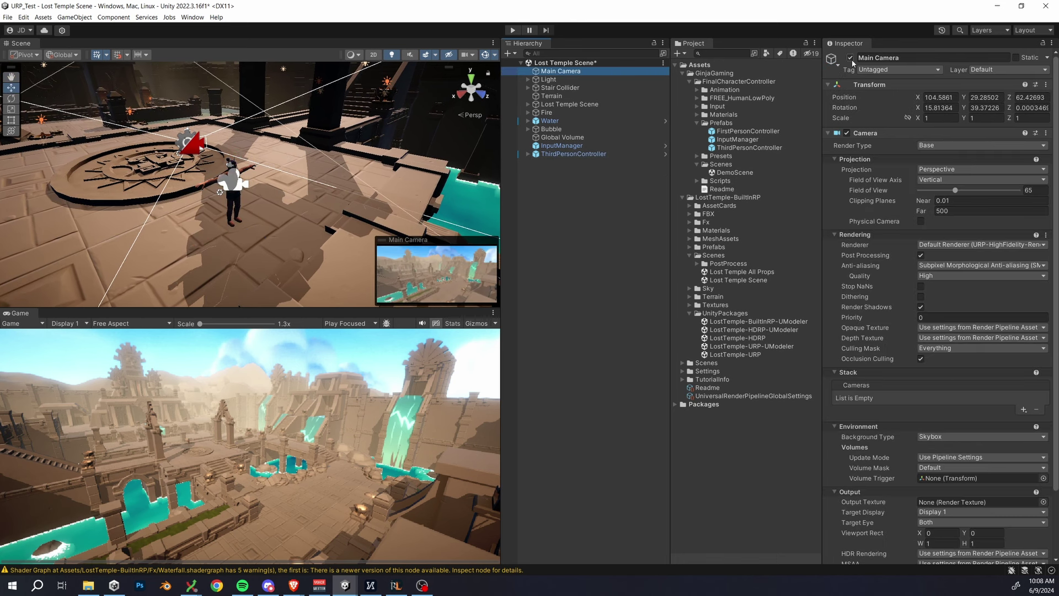
left_click(851, 57)
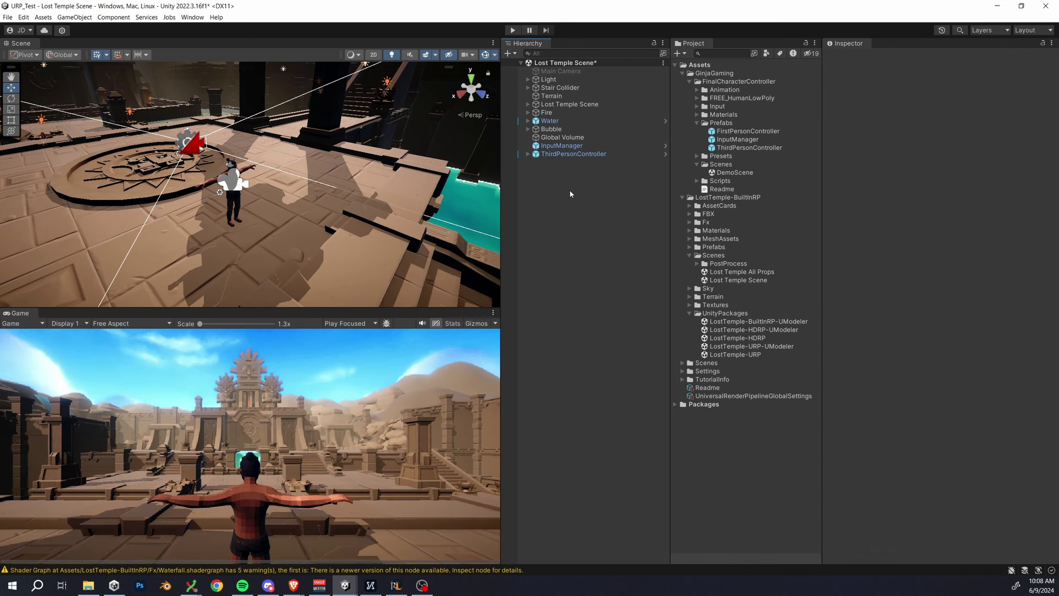
Step: Play-test the scene by running and sprinting the third-person character around the temple, and stop play mode
left_click(582, 155)
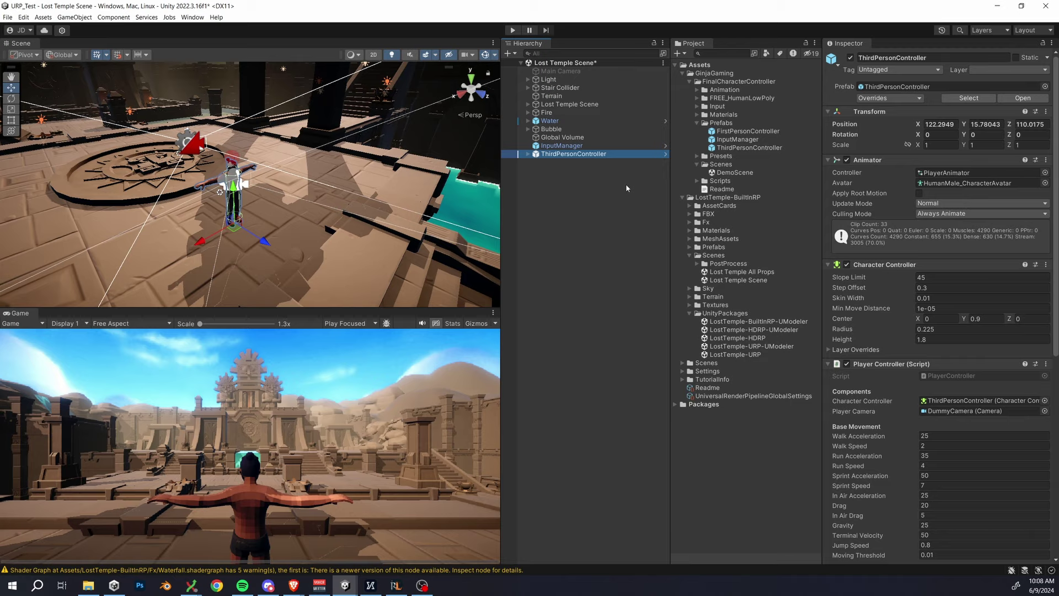
left_click(513, 30)
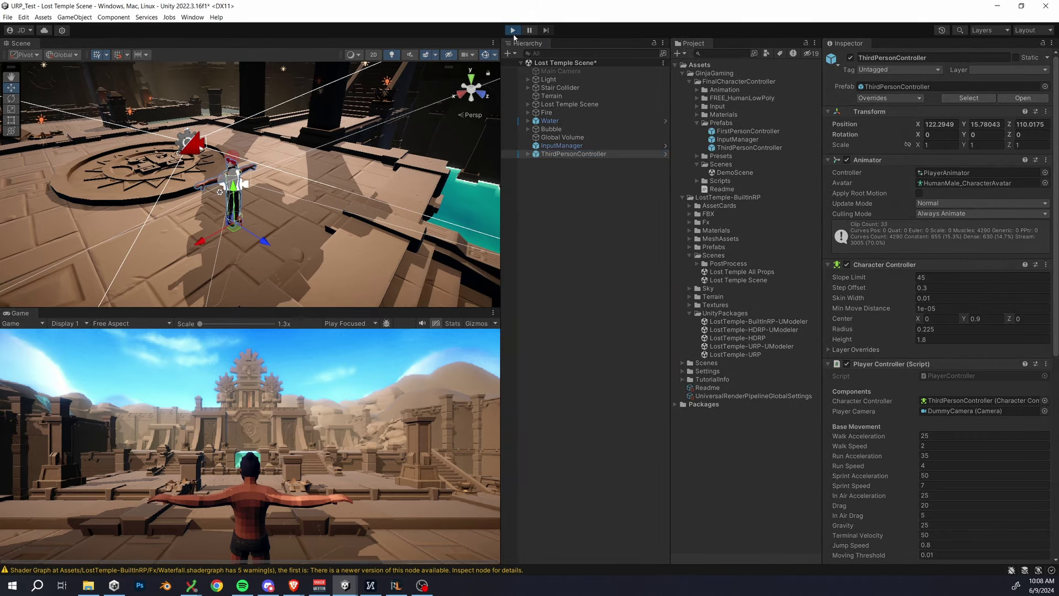
key("w")
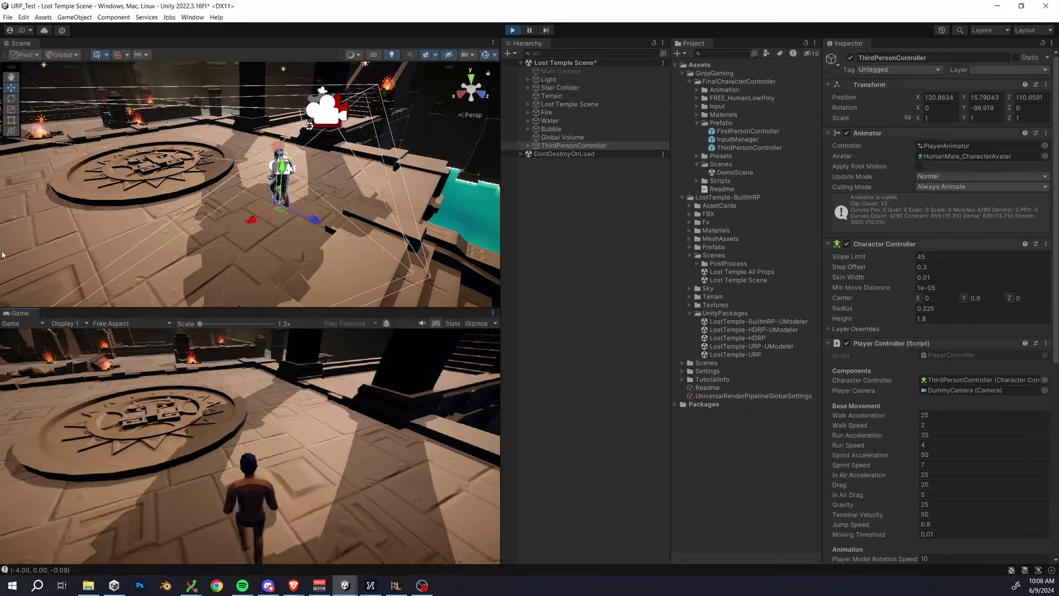
key("shift+w")
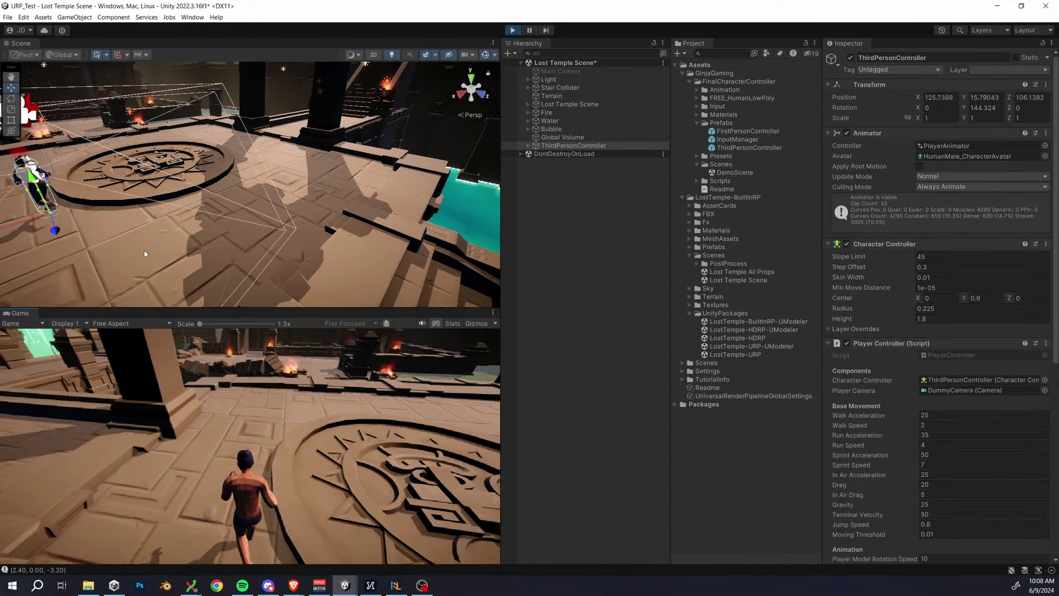
key("w")
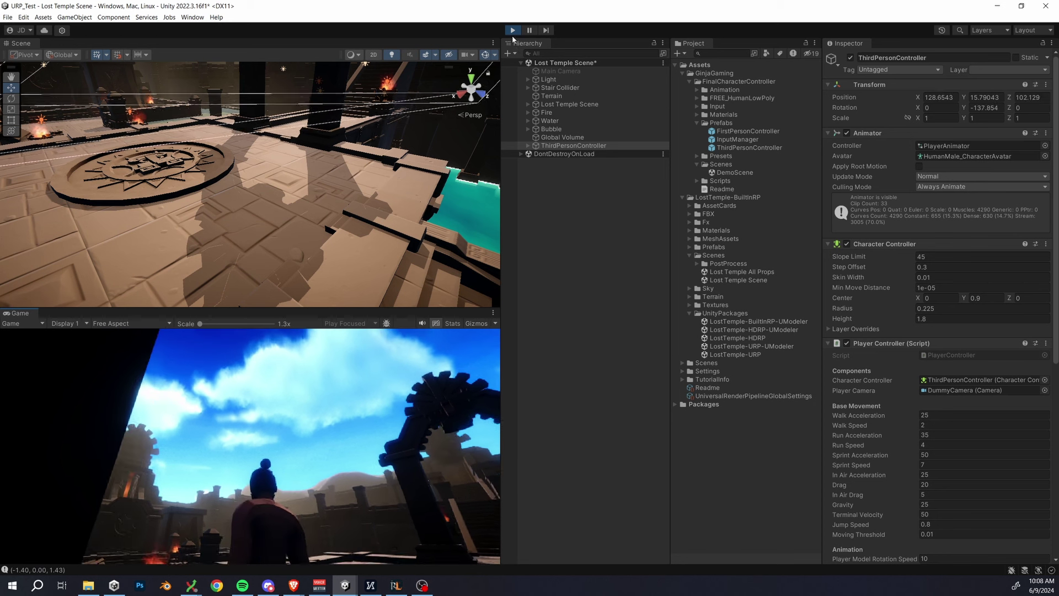
left_click(512, 31)
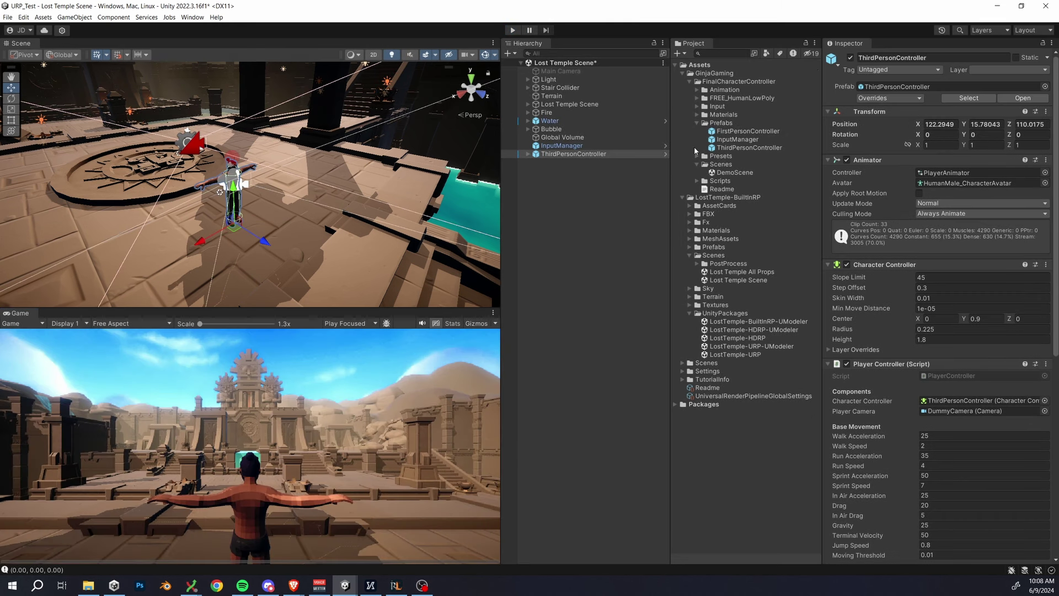
Step: Check the layers available for ThirdPersonController and examine the PlayerSettings and TagManager presets in the Presets folder
left_click(993, 70)
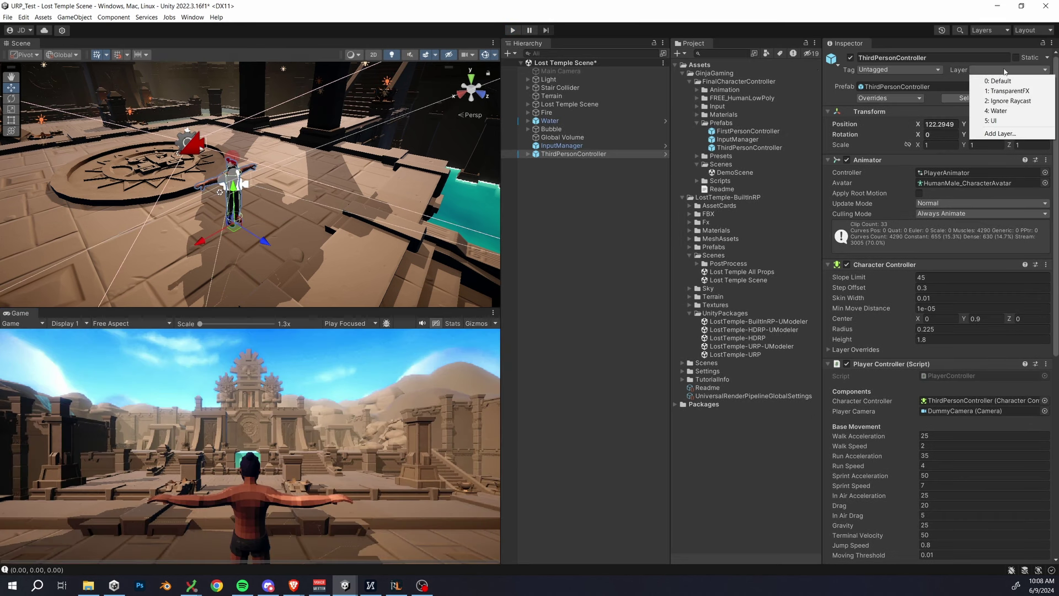
left_click(557, 154)
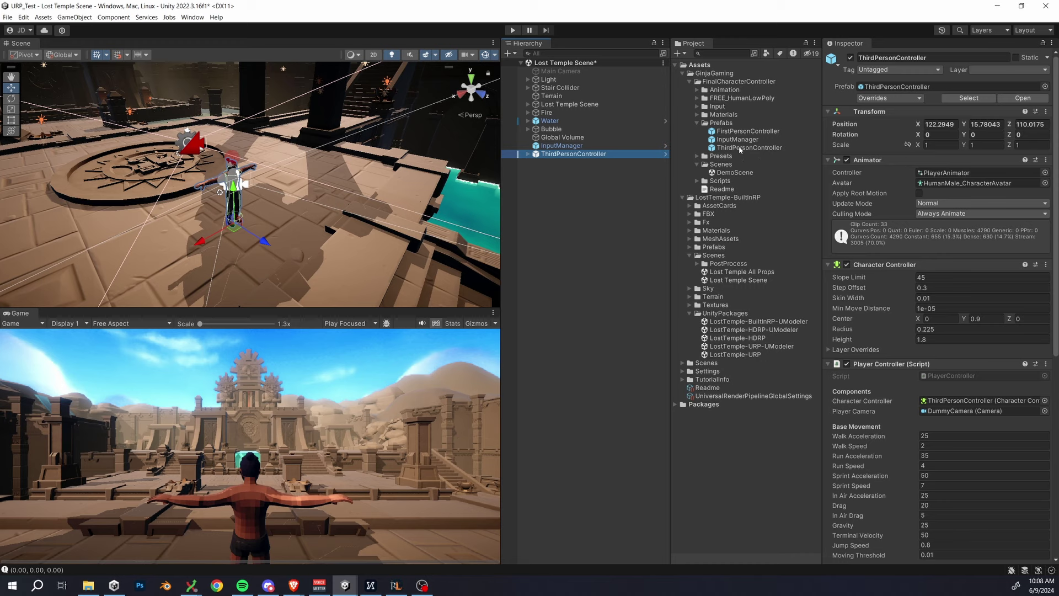
left_click(697, 156)
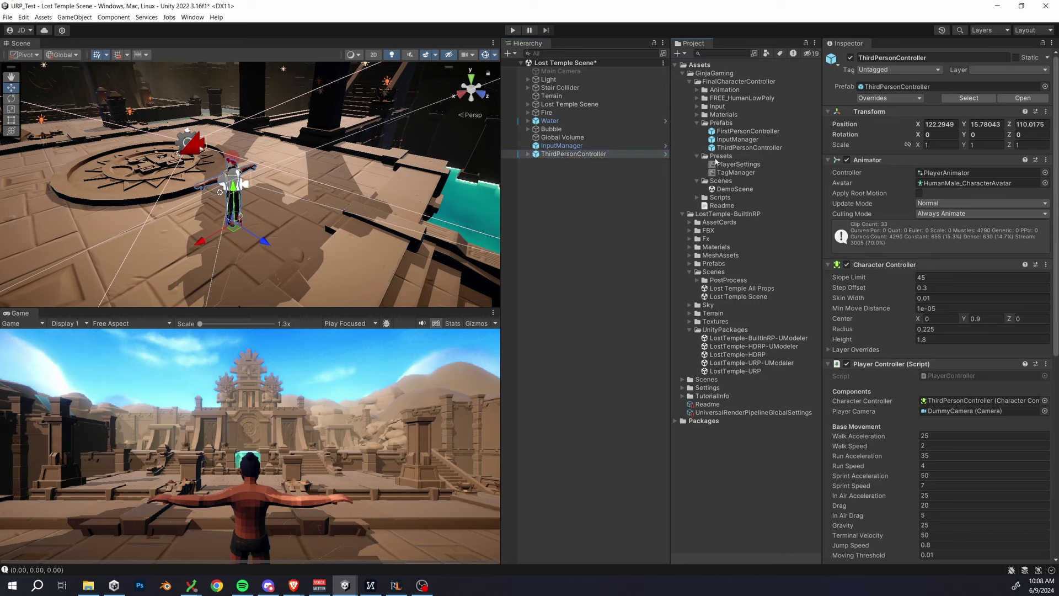
left_click(737, 165)
left_click(733, 173)
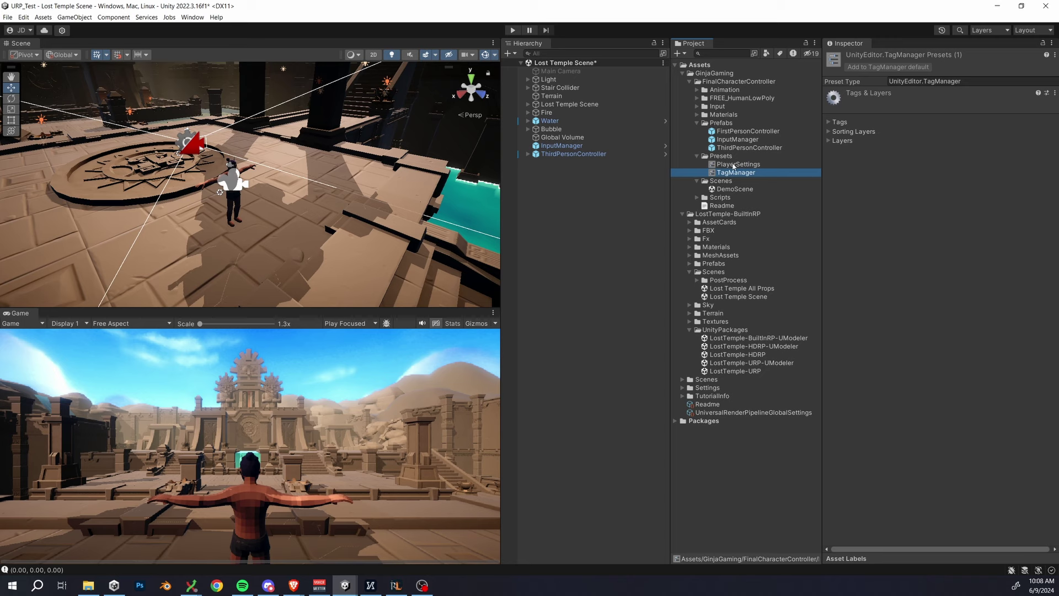
left_click(721, 156)
Step: Apply the TagManager preset to the project's Tags & Layers settings
left_click(599, 156)
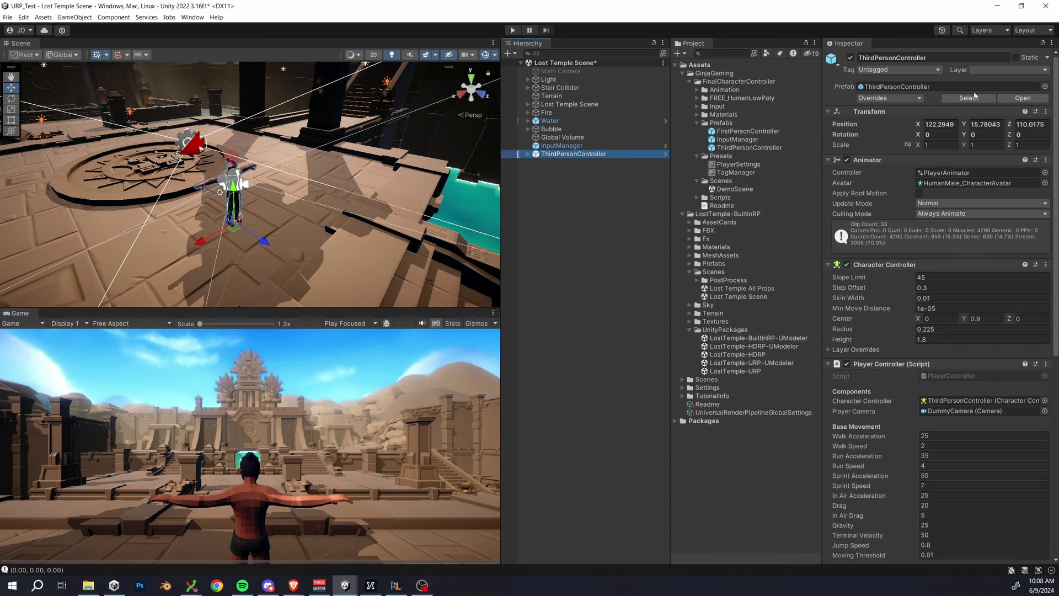
left_click(1000, 71)
left_click(1001, 134)
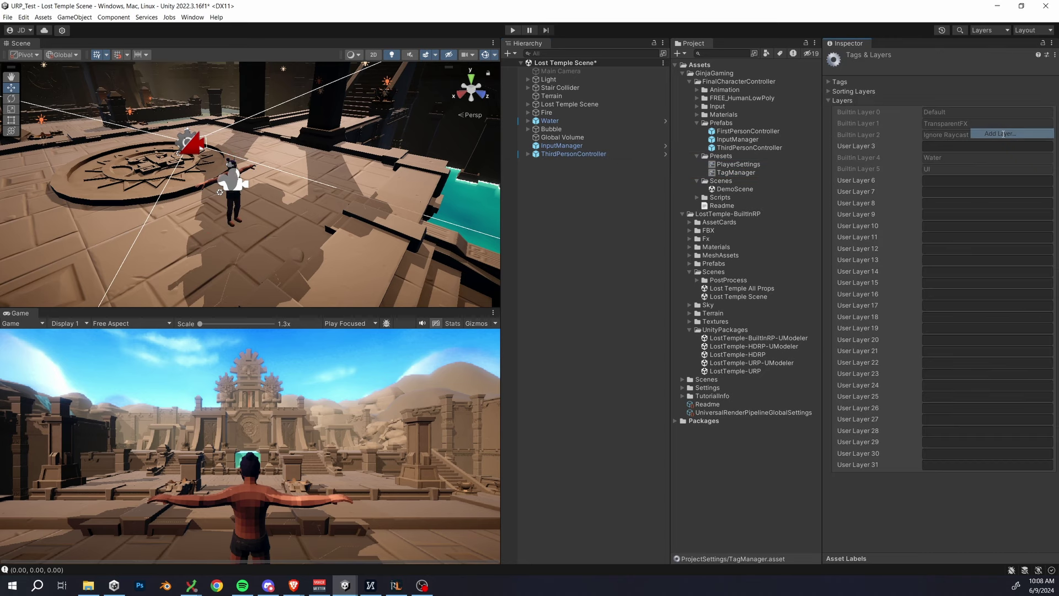
left_click(1047, 58)
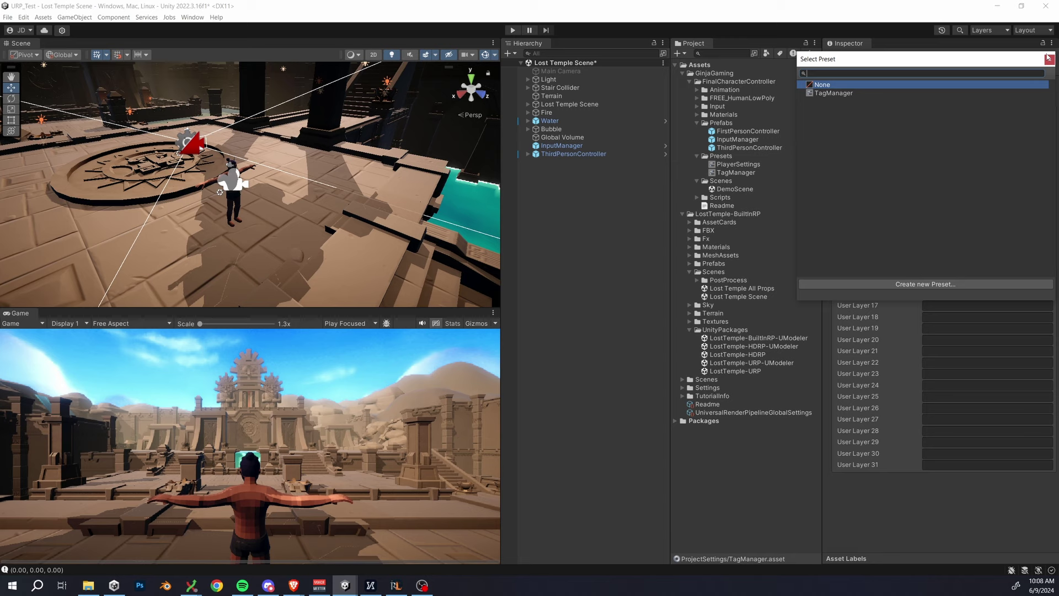
double_click(837, 95)
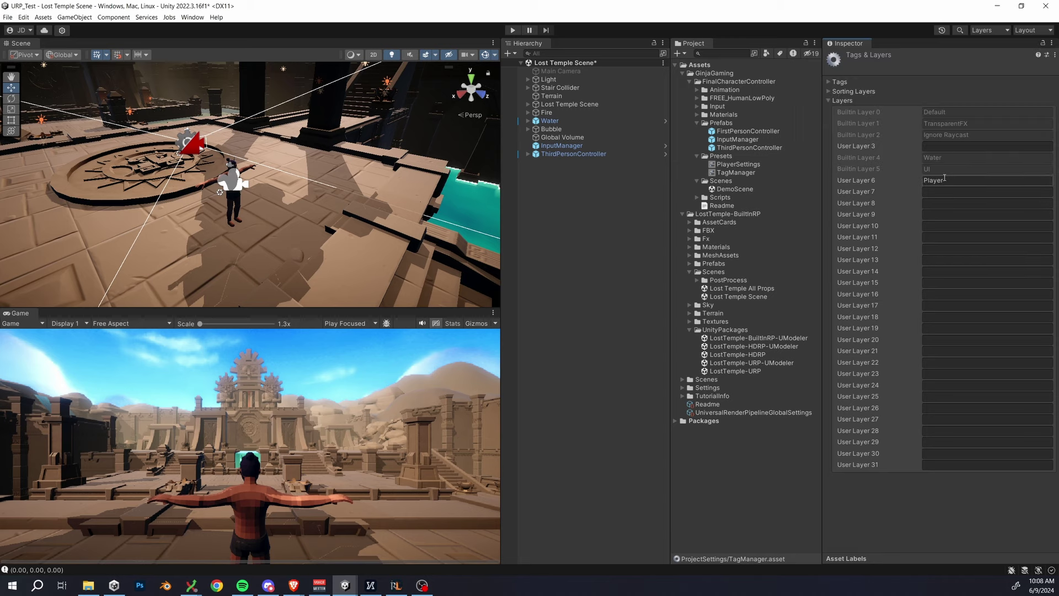
left_click(906, 184)
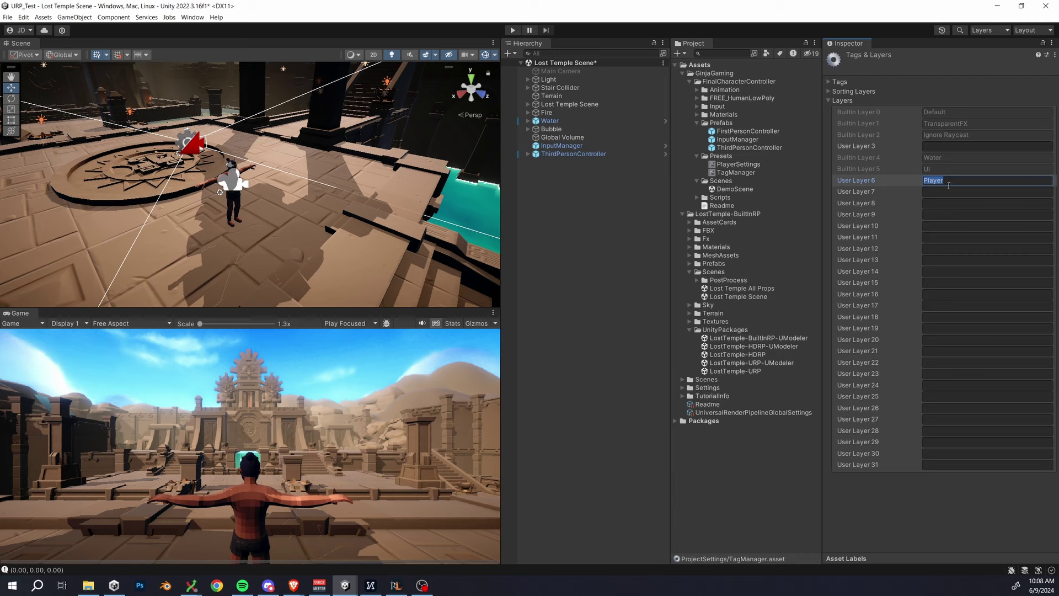
left_click(558, 194)
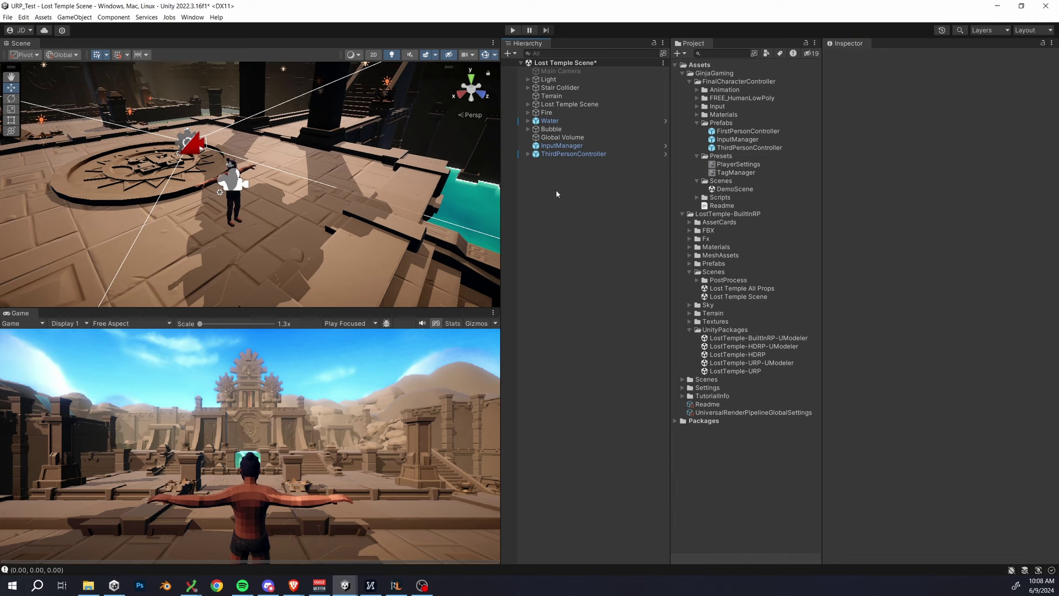
Step: Assign the ThirdPersonController object to layer 6: Player
left_click(607, 154)
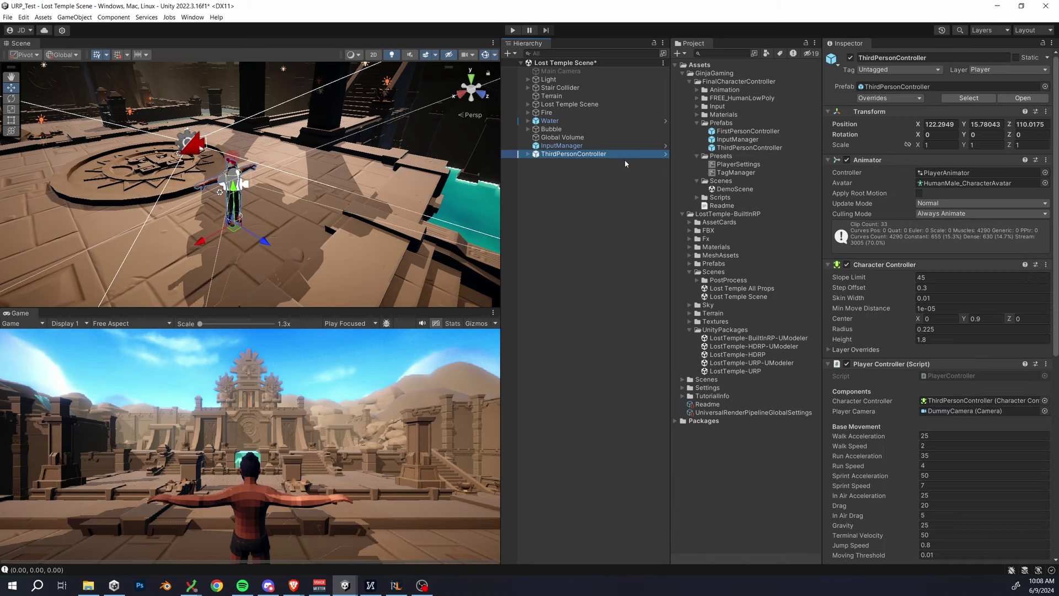
left_click(992, 70)
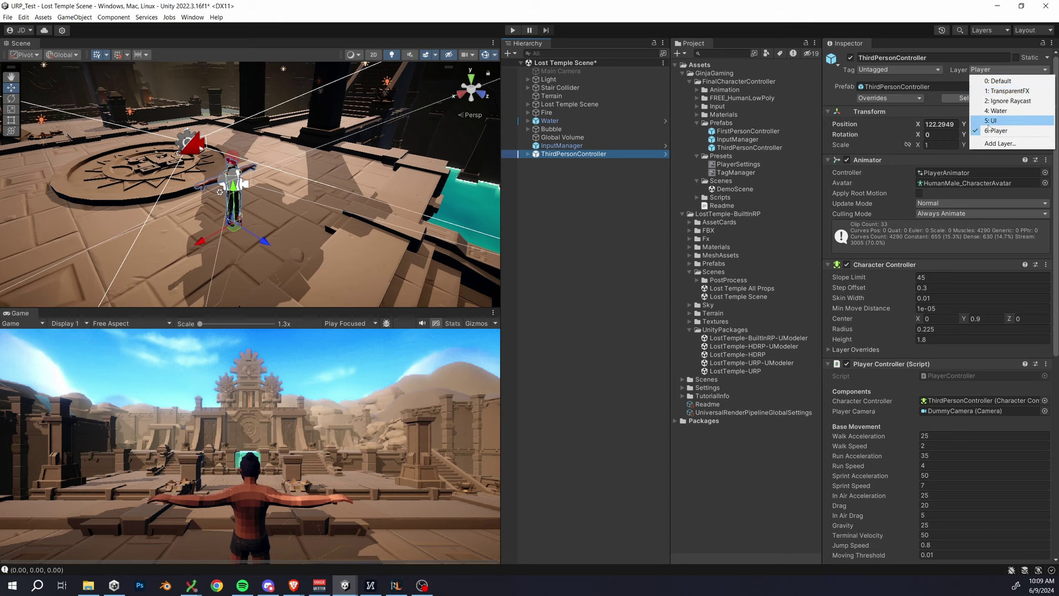
left_click(997, 131)
left_click(490, 311)
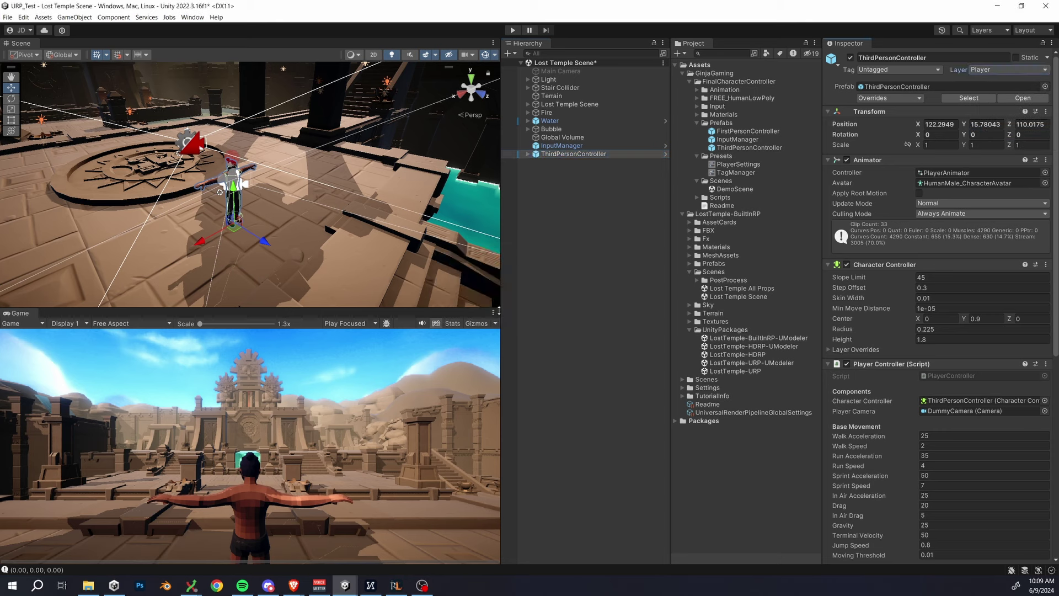
left_click(578, 155)
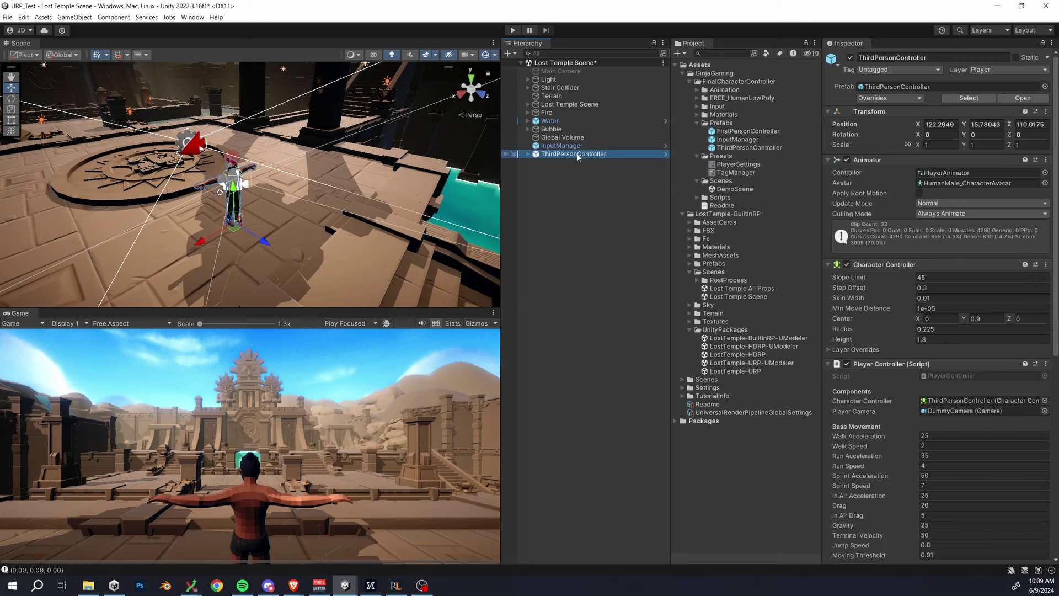
Step: Select the PlayerSettings preset, and in the project's Player settings choose Both for Active Input Handling
left_click(739, 164)
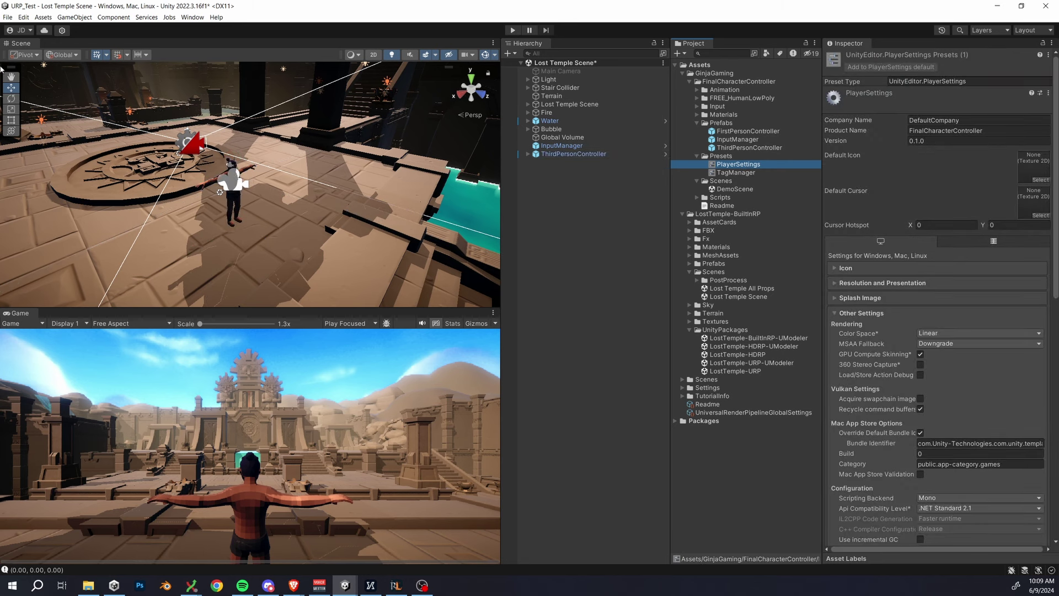
left_click(24, 17)
left_click(61, 303)
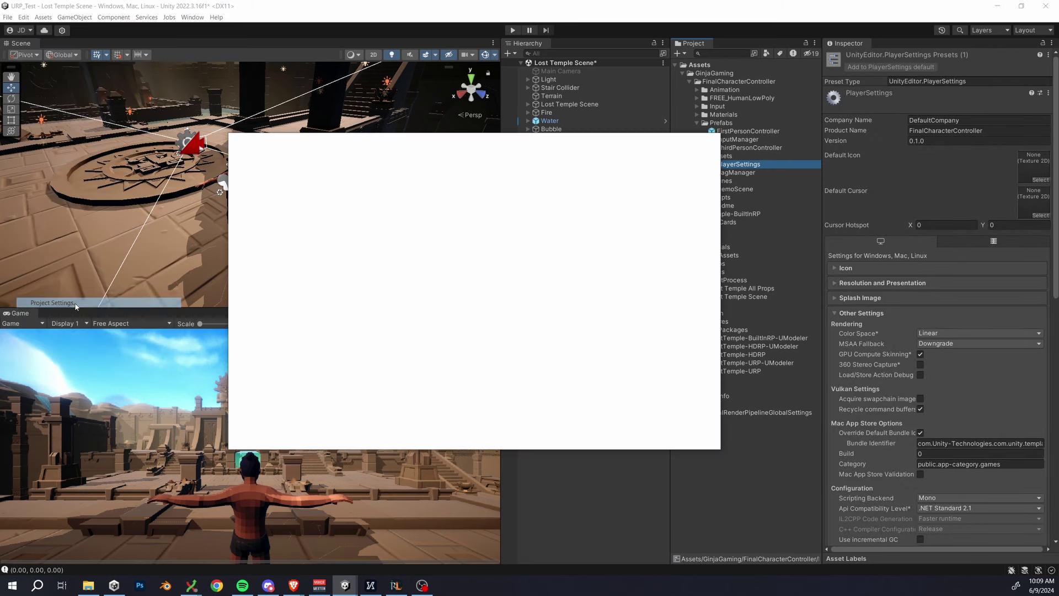
left_click(284, 261)
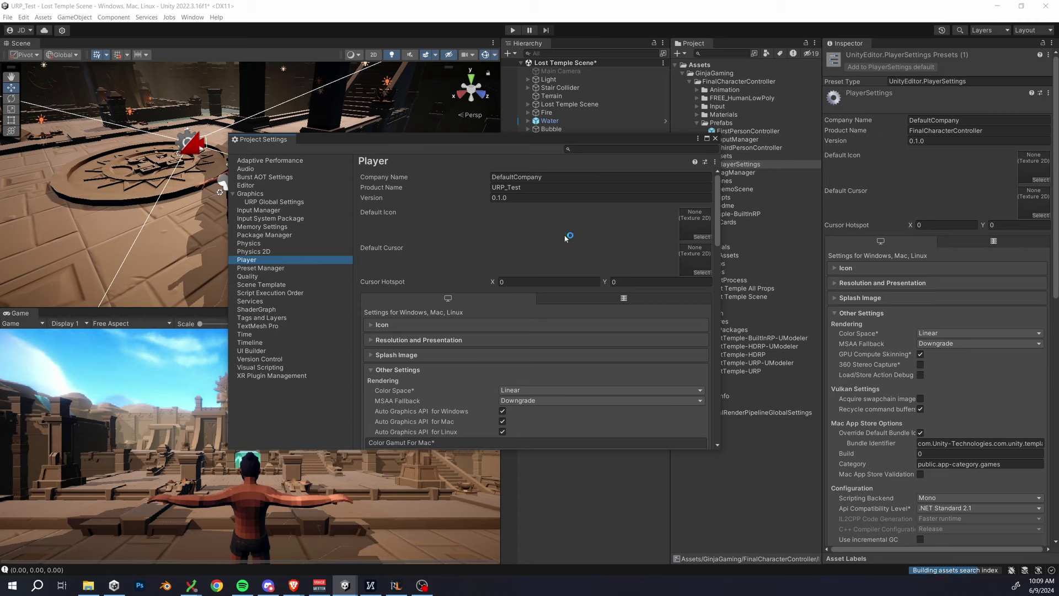
scroll(565, 237, "down", 12)
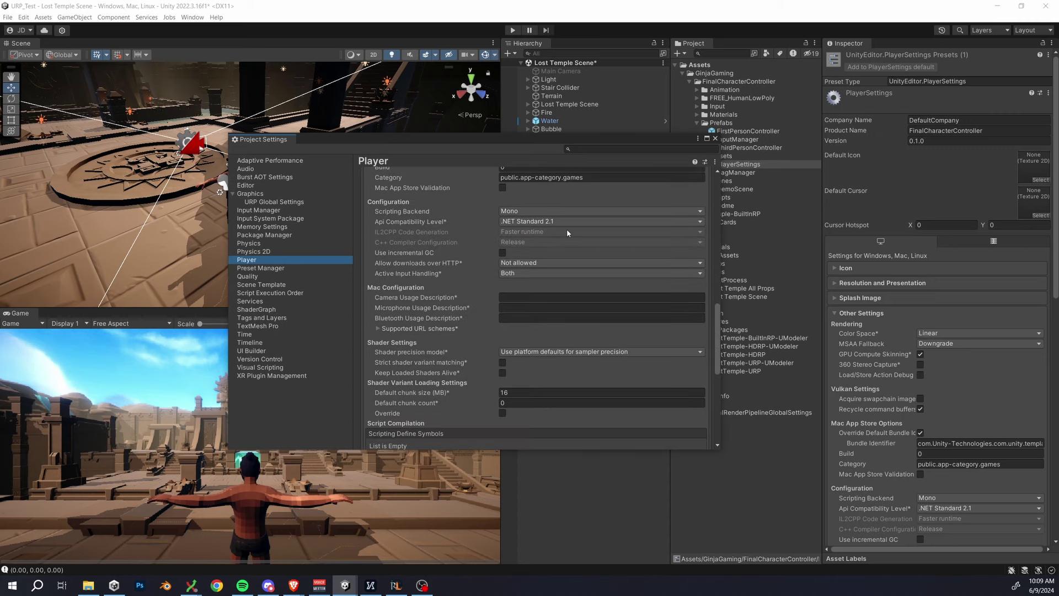
left_click(534, 276)
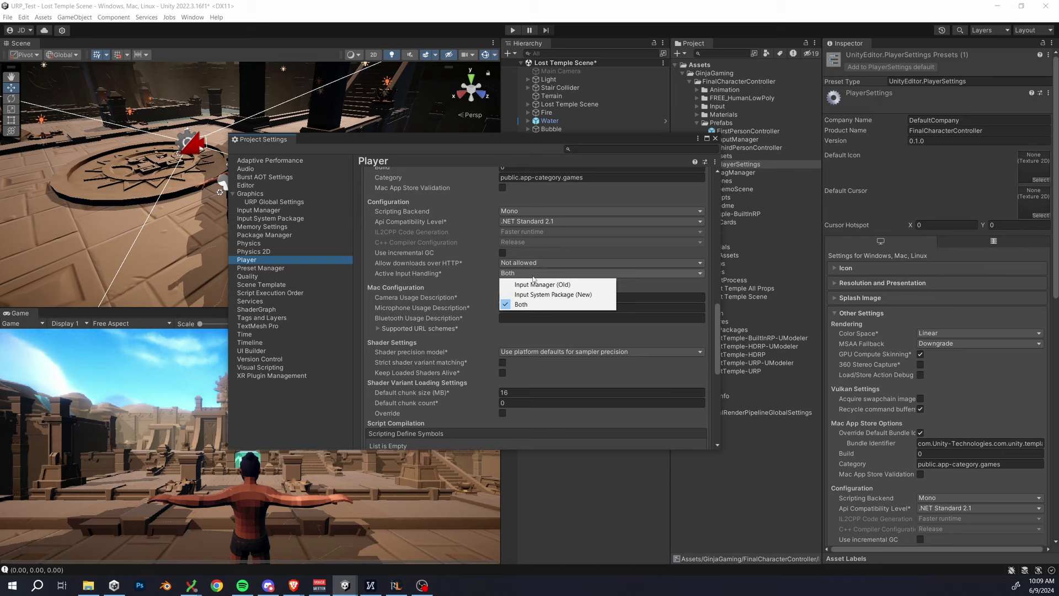
left_click(524, 306)
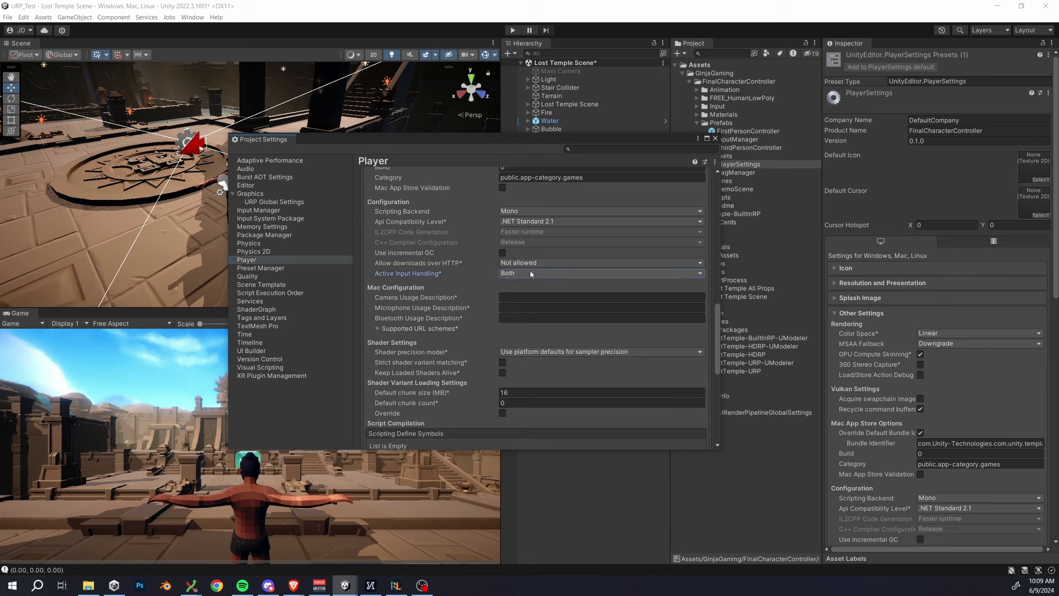
Step: Apply the PlayerSettings preset to the project's Player settings and close the settings window
scroll(530, 274, "up", 12)
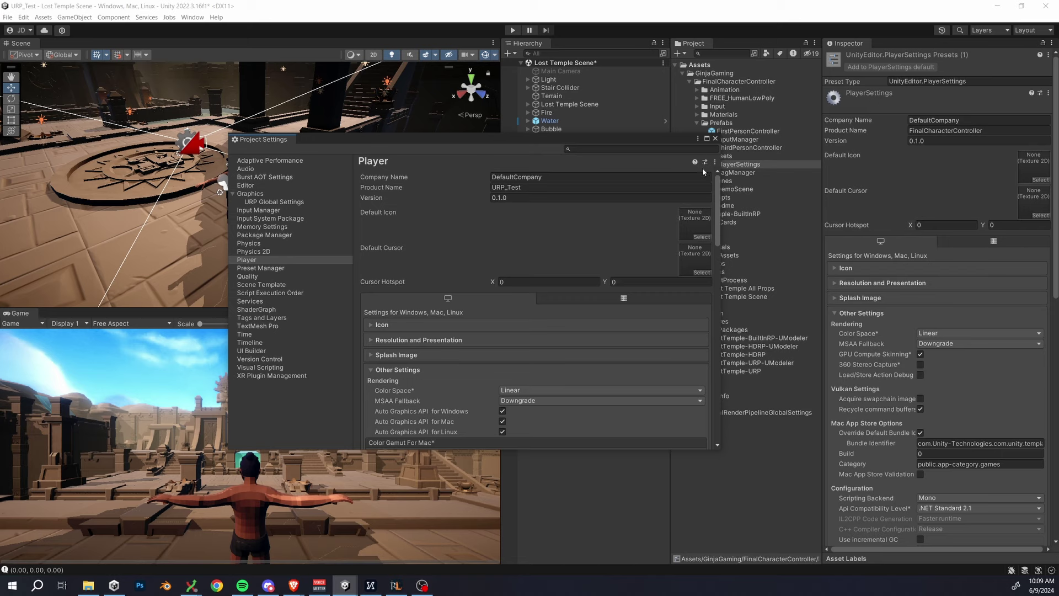
left_click(704, 163)
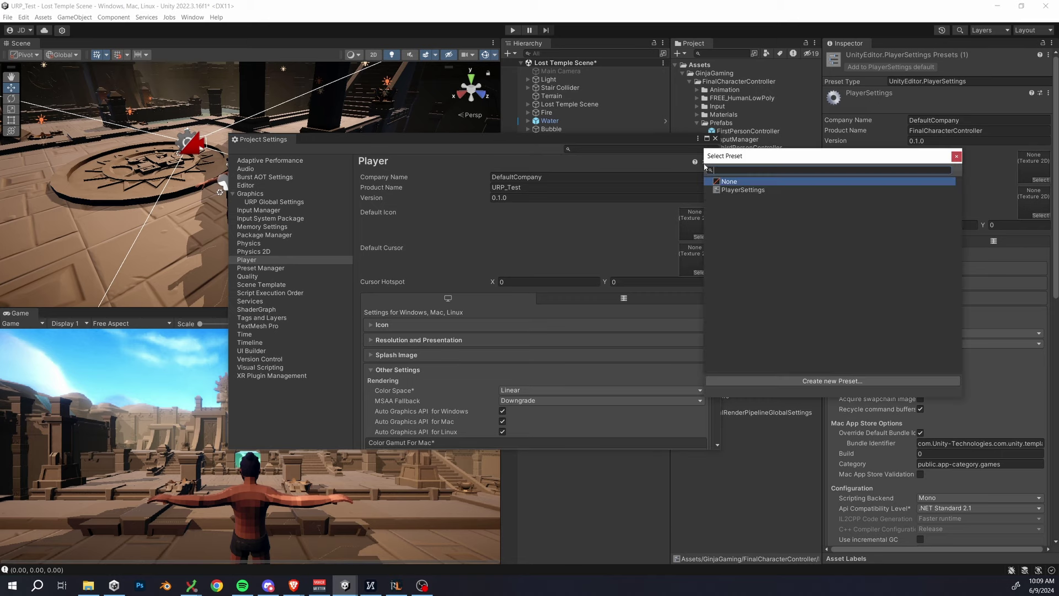
double_click(737, 190)
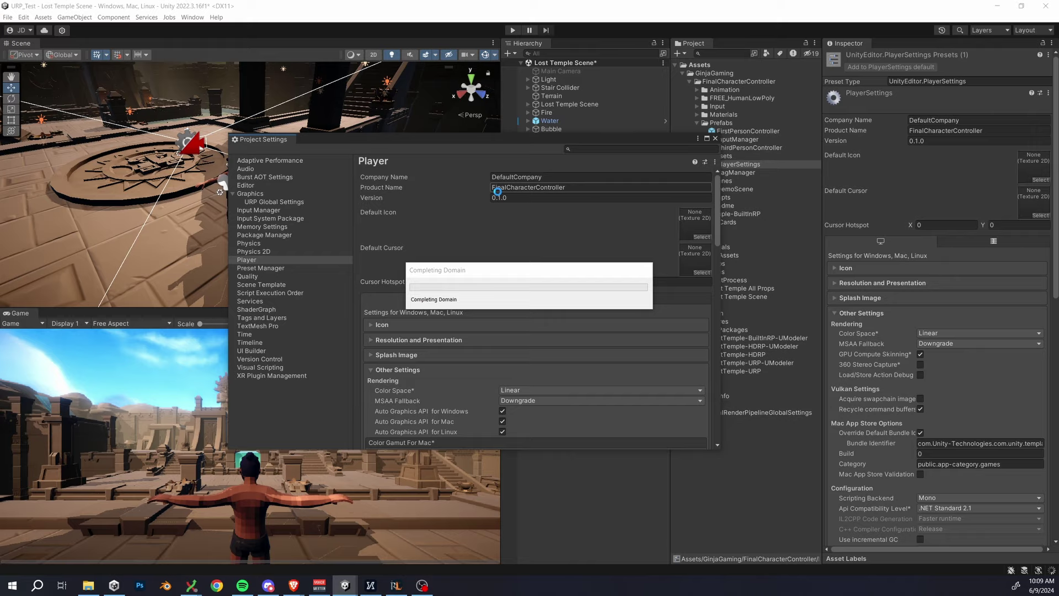
left_click(560, 214)
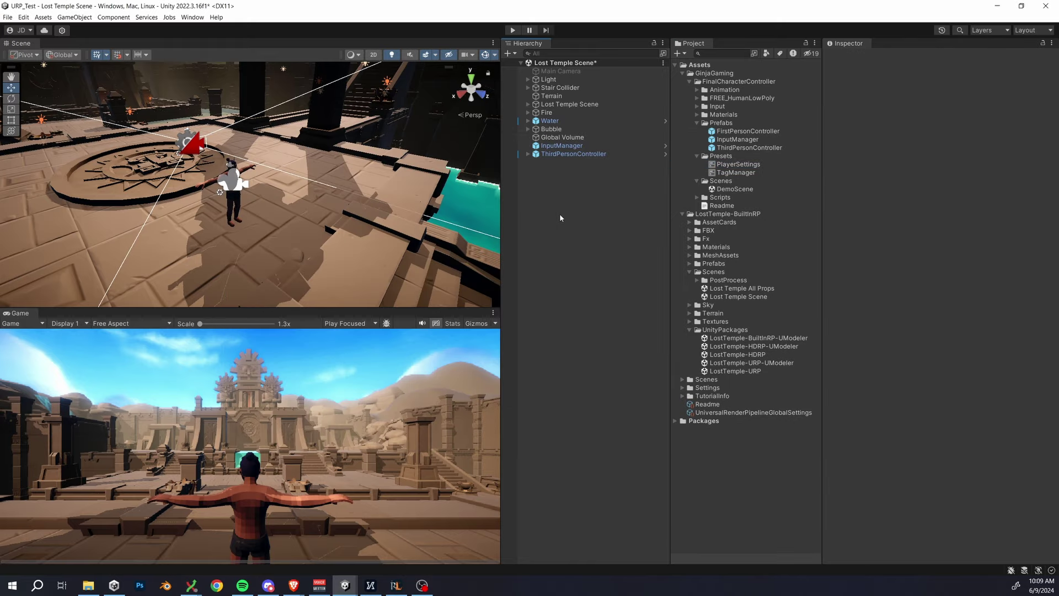
Step: Select ThirdPersonController, play-test the temple scene by jumping, running and sprinting across bridges and stairs, and stop play mode
left_click(576, 156)
left_click(513, 30)
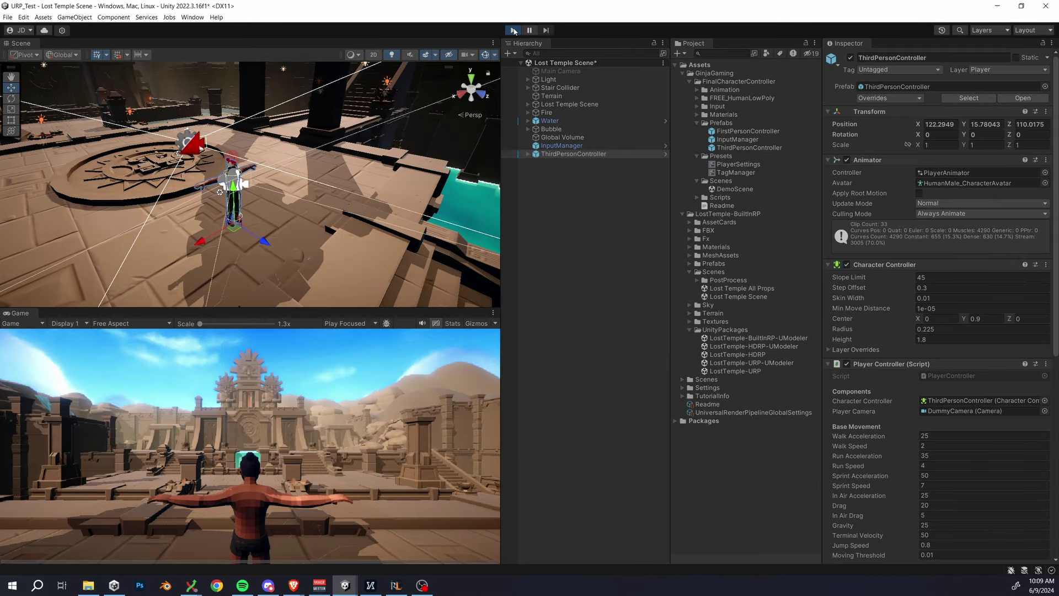
key("space")
key("w")
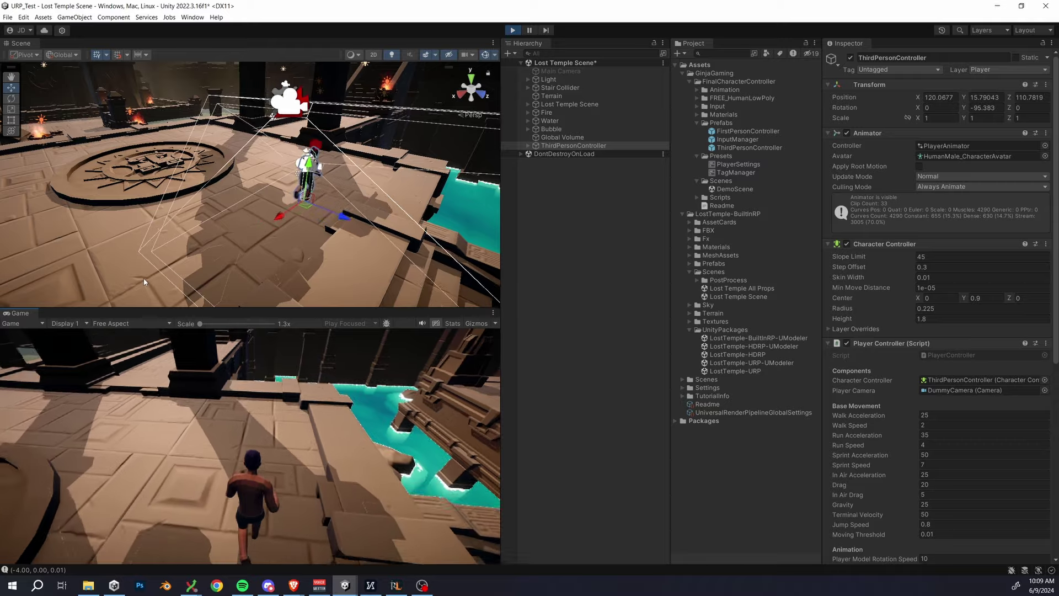
key("shift")
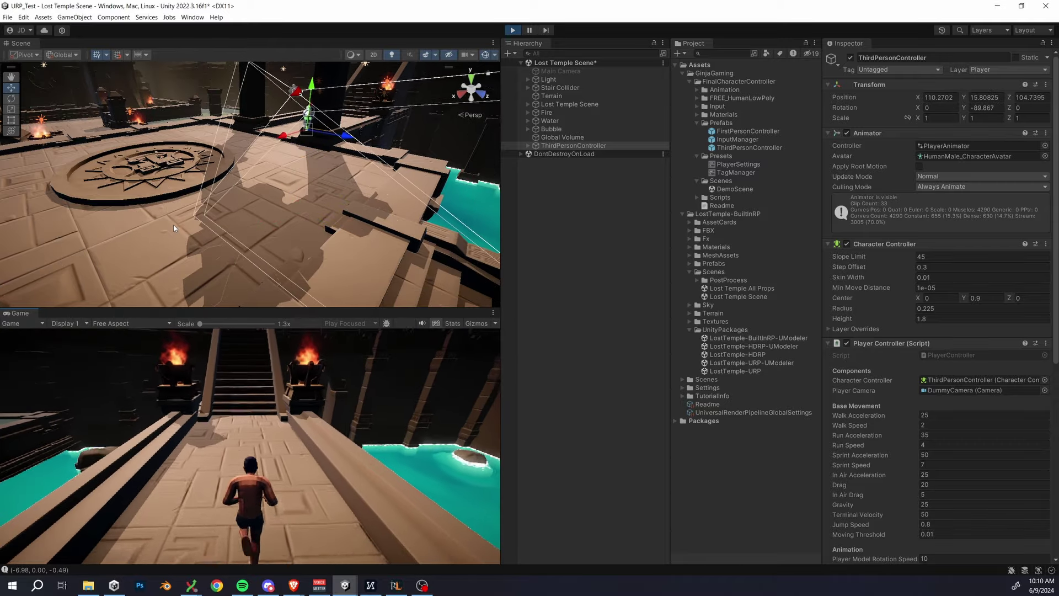
key("w")
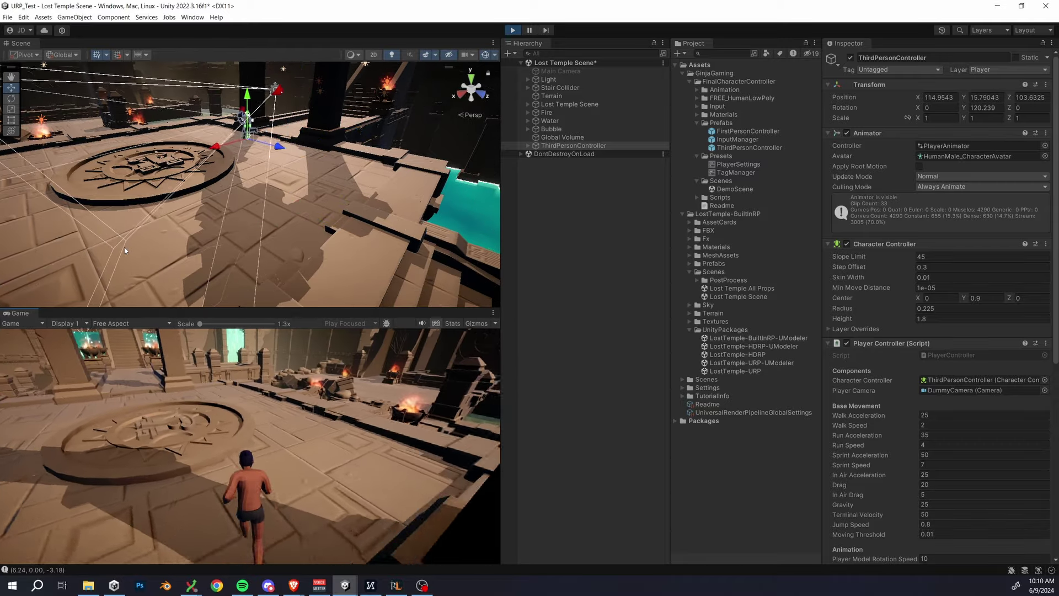
key("w")
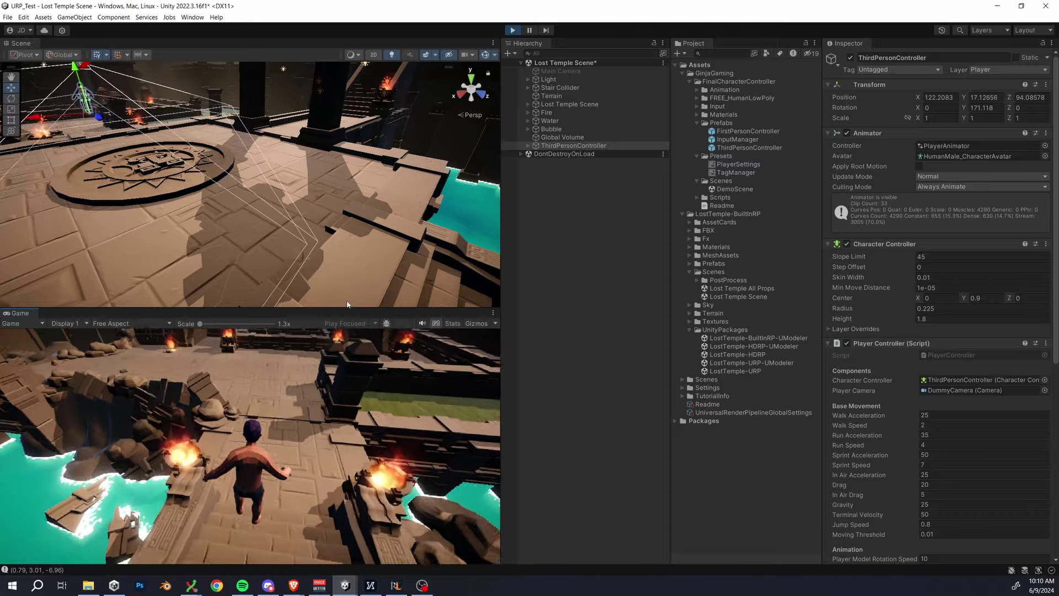
key("w")
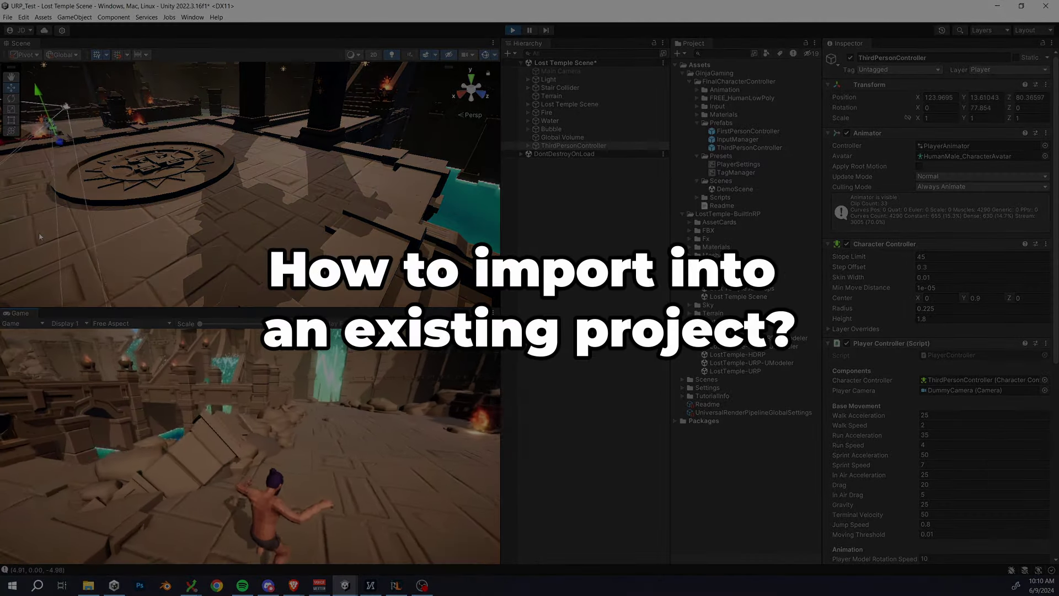
key("w")
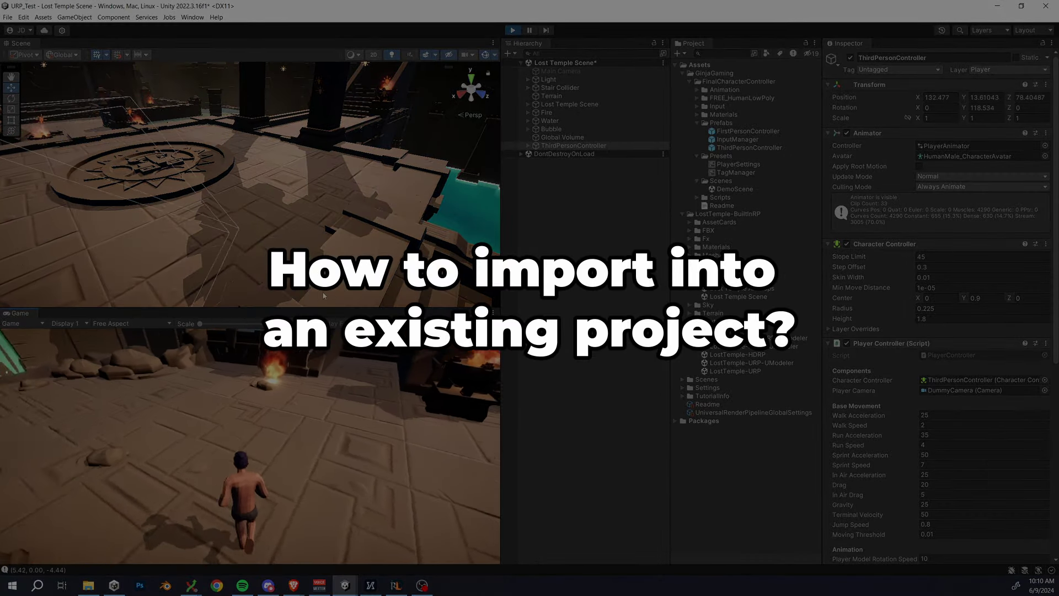
key("w")
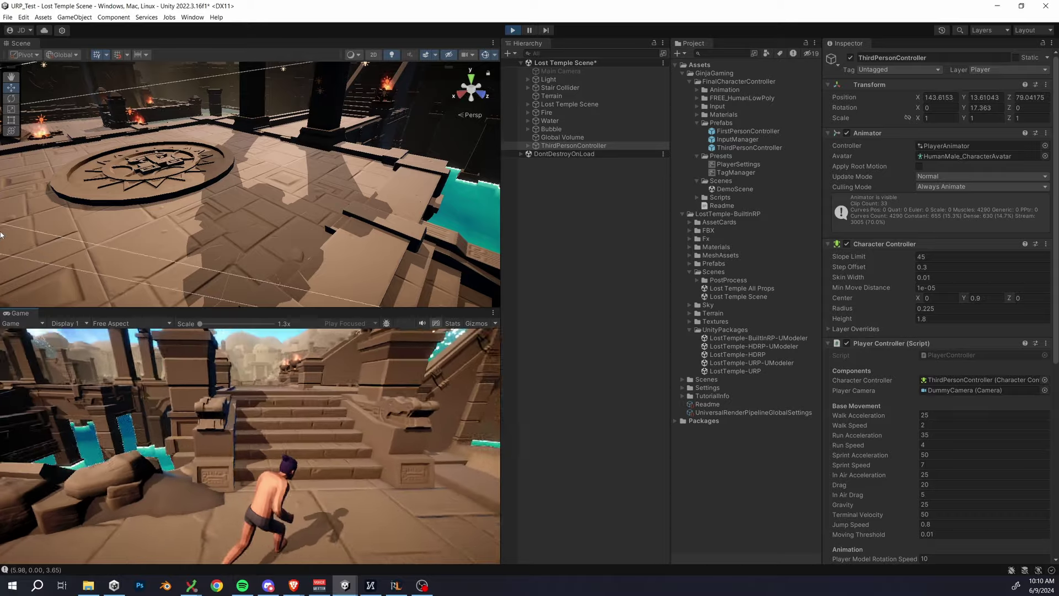
key("w")
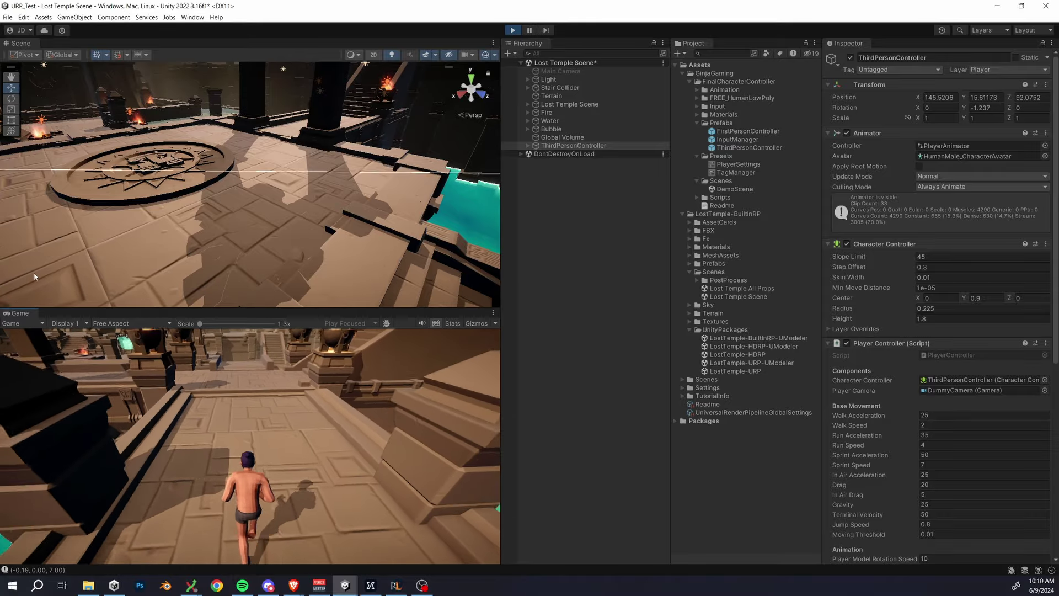
key("w")
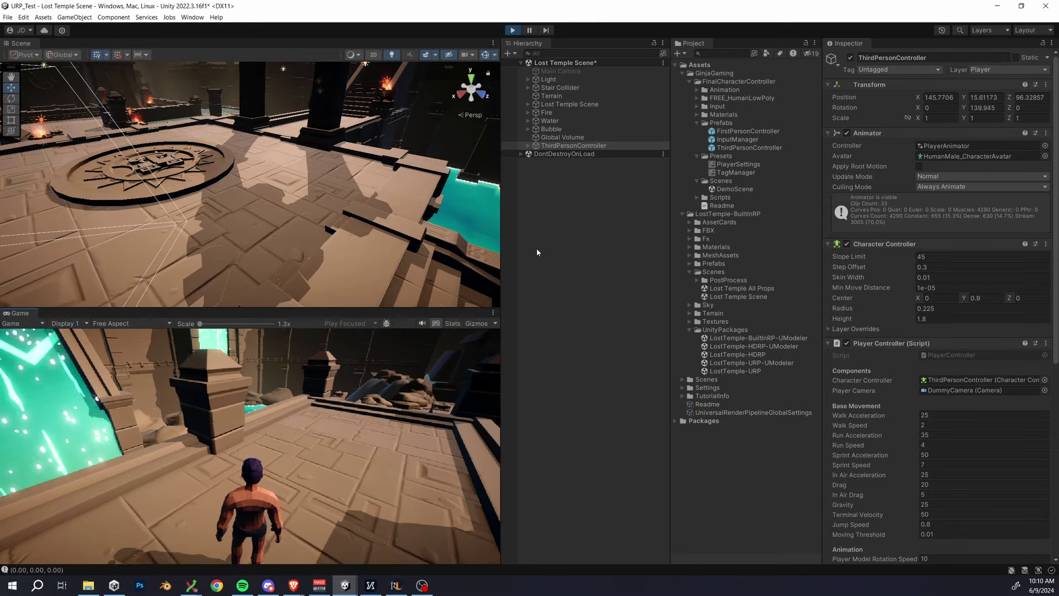
key("ctrl+p")
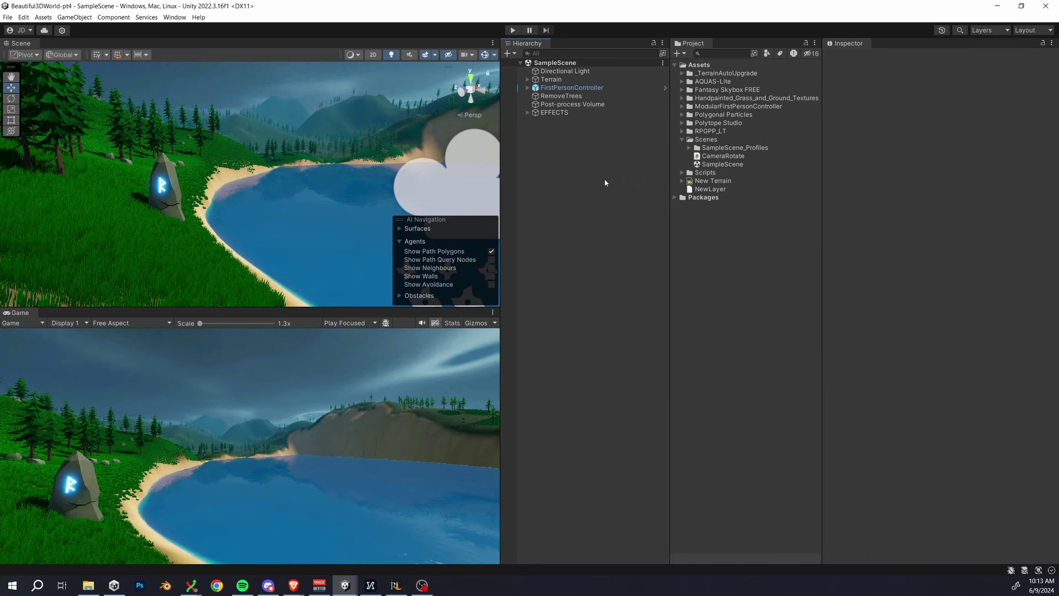
Step: In the Beautiful3DWorld-pt4 project, check the Scriptable Render Pipeline entry in the Graphics project settings and close them
left_click(23, 17)
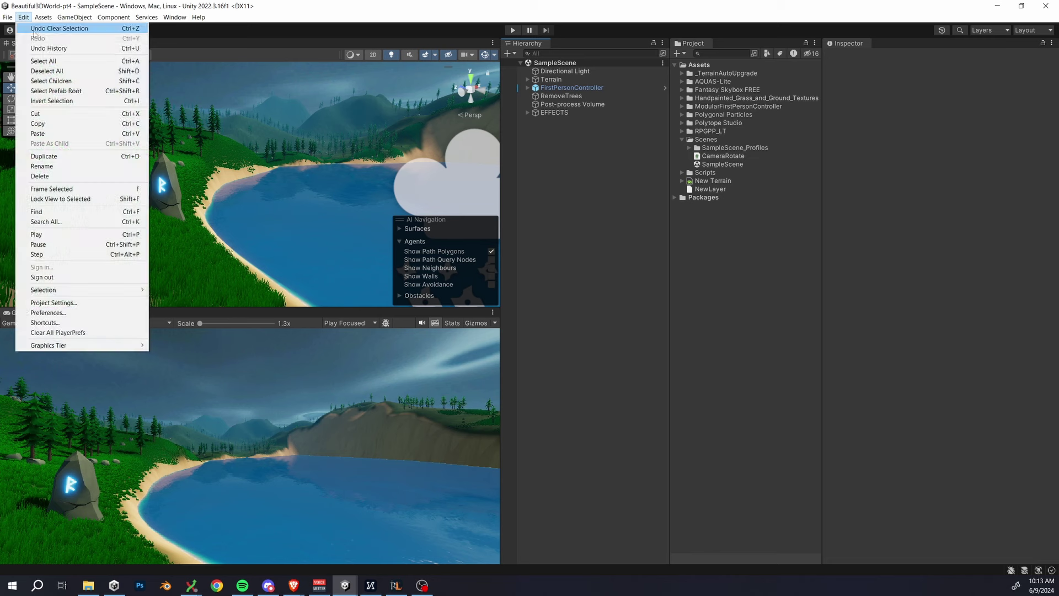
left_click(93, 302)
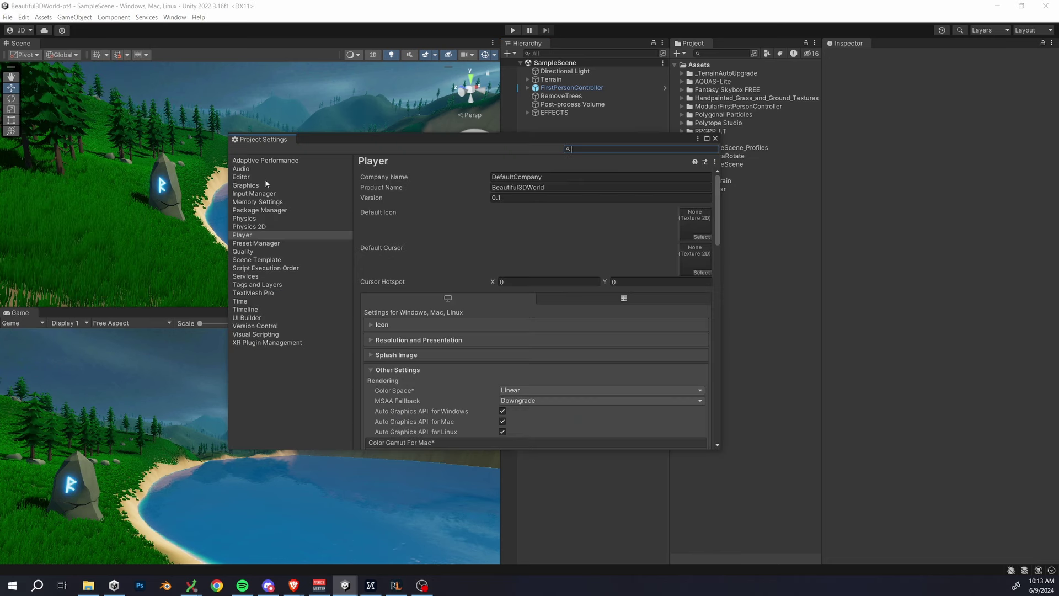
left_click(245, 185)
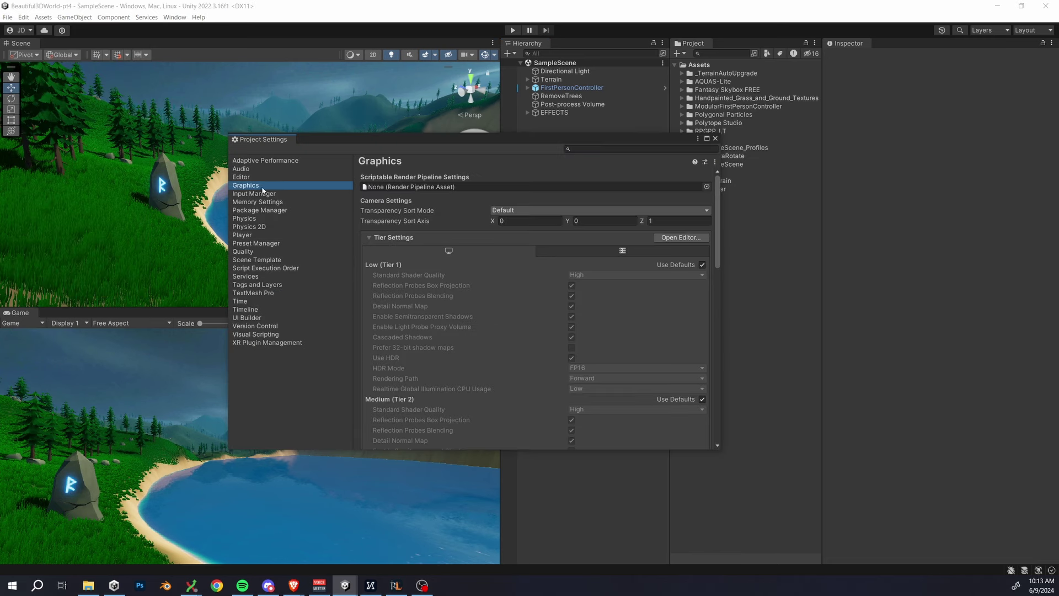
left_click(711, 187)
left_click(715, 138)
left_click(715, 138)
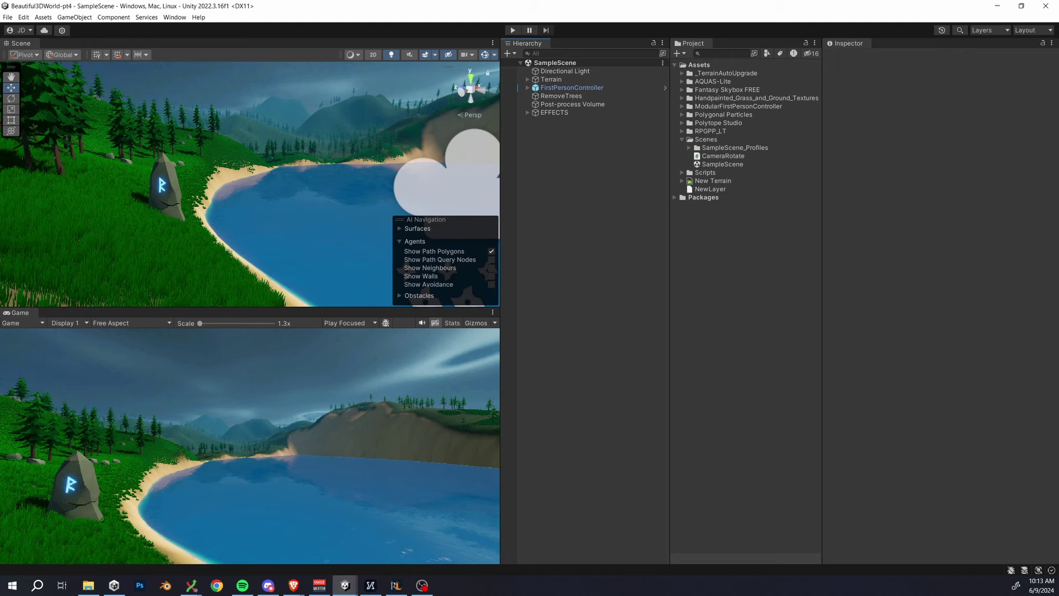
Step: Bring the FinalCharacterController package from Downloads into Assets, install its Package Manager dependencies, and enable the new input backends with an editor restart
left_click_drag(1058, 38, 890, 100)
left_click(873, 173)
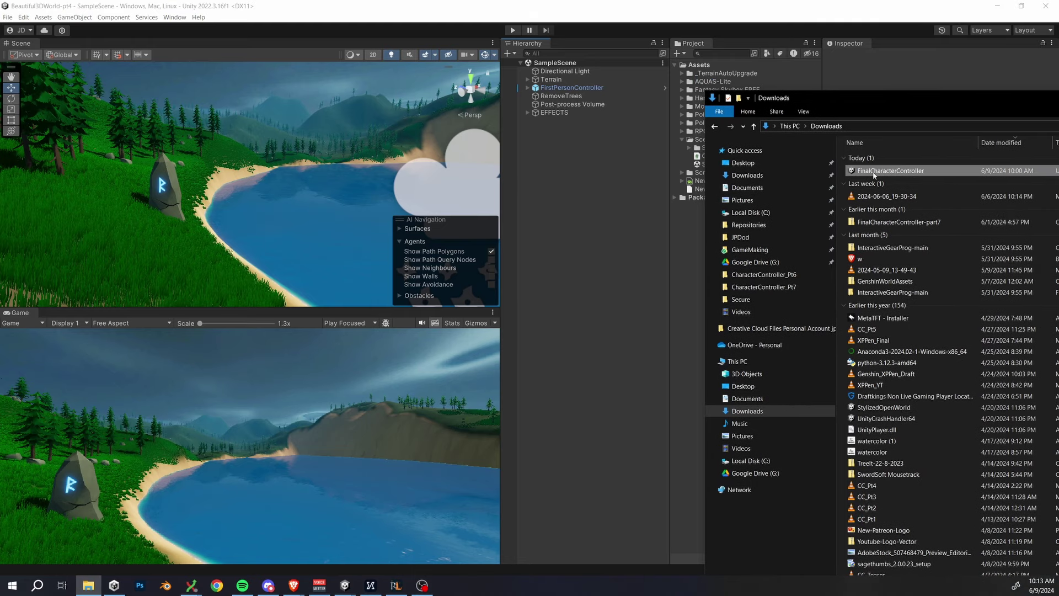
left_click_drag(875, 175, 705, 69)
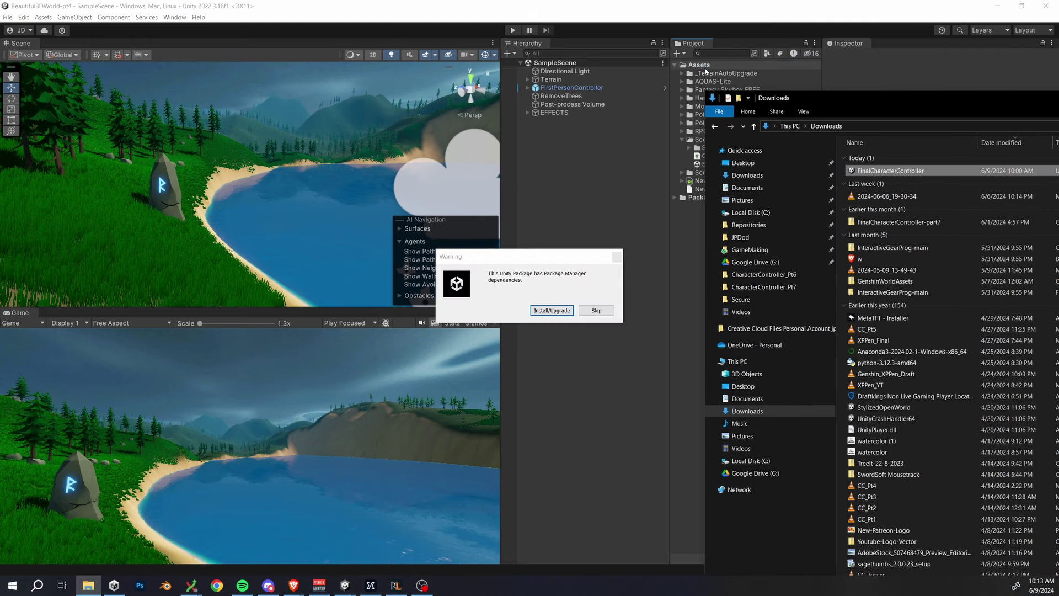
left_click(570, 307)
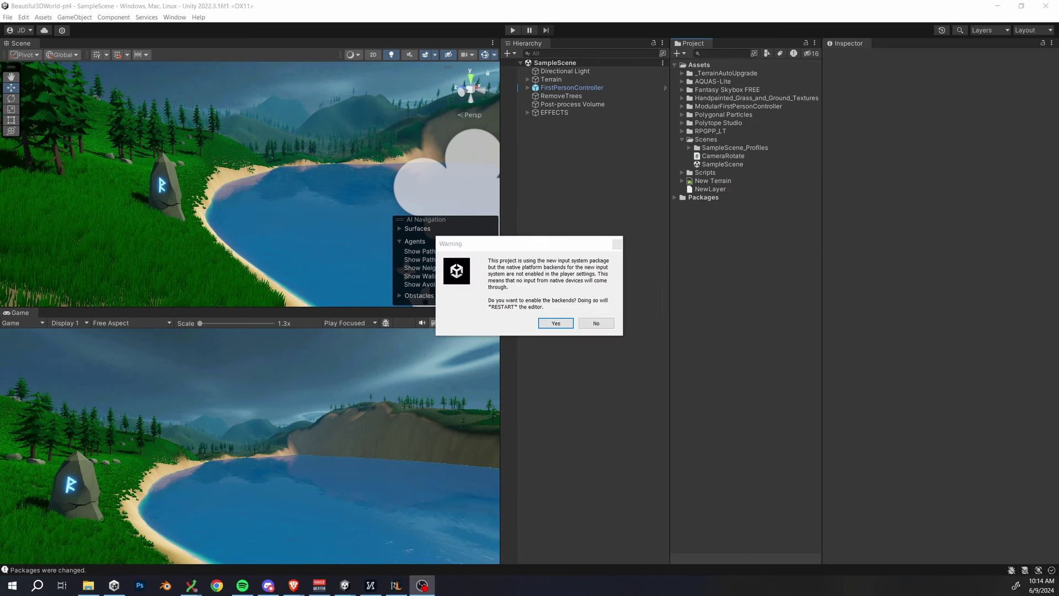
left_click(555, 323)
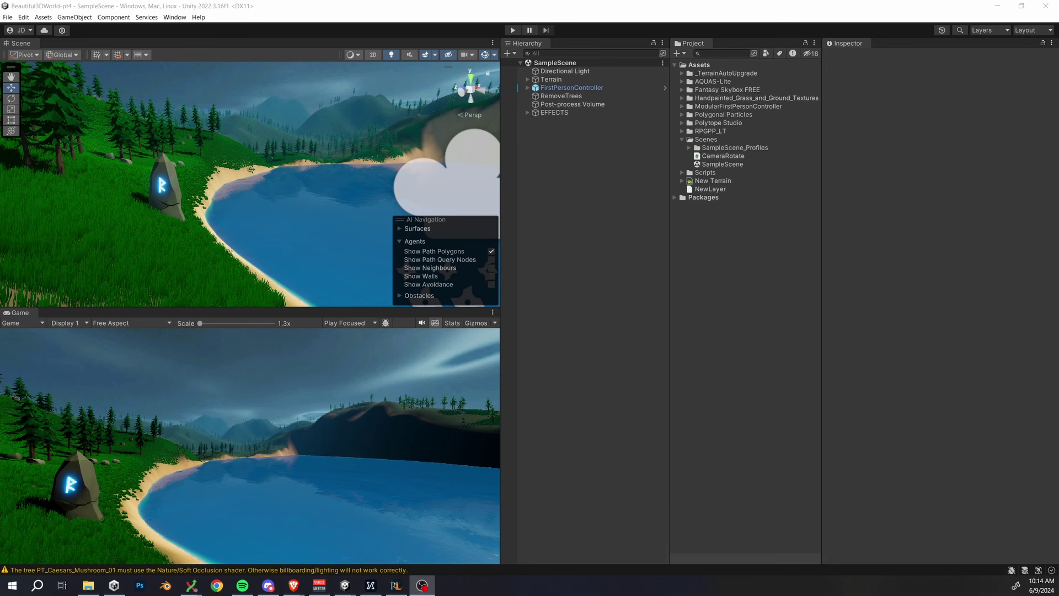
Step: Import the full contents of the FinalCharacterController package from Downloads into the project's Assets, including its package dependencies
left_click_drag(1058, 98, 815, 87)
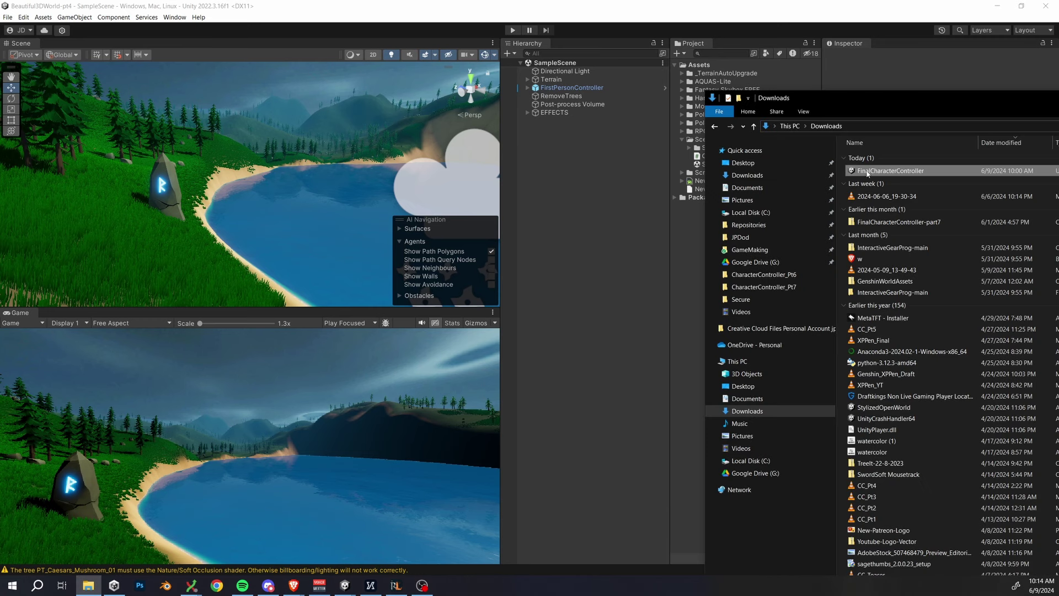
left_click_drag(868, 174, 707, 66)
left_click(552, 310)
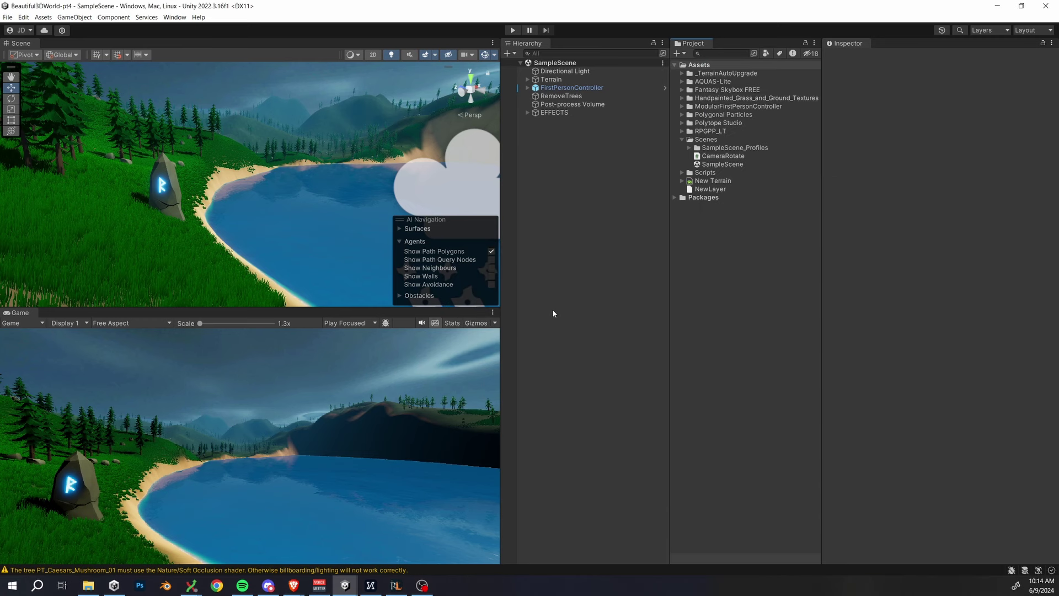
left_click(516, 439)
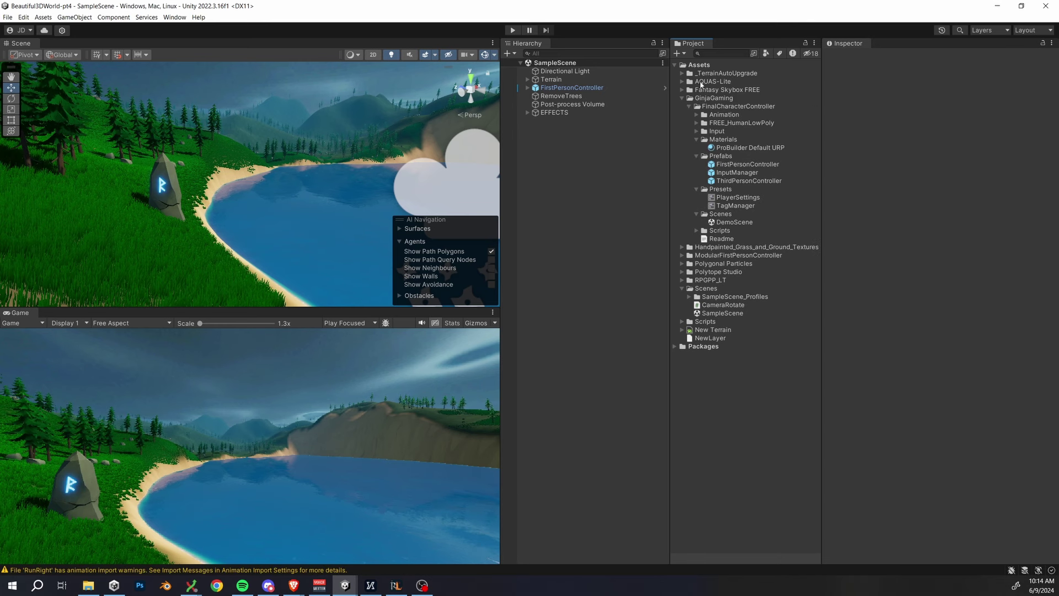
Step: Add the InputManager prefab to SampleScene and place the ThirdPersonController prefab on the grass beside the rune stone
left_click(698, 140)
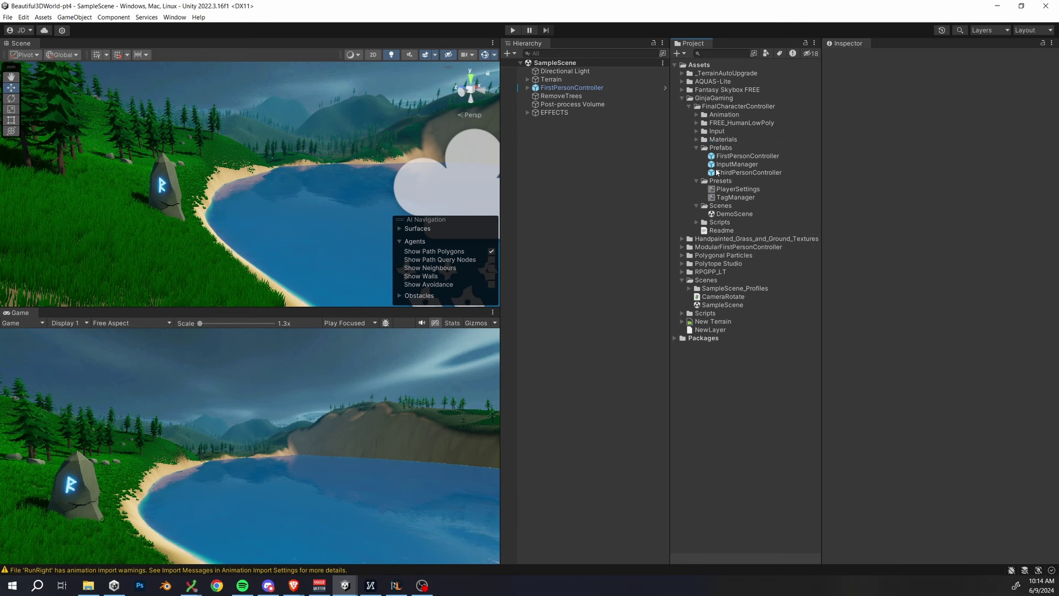
left_click_drag(731, 170, 560, 127)
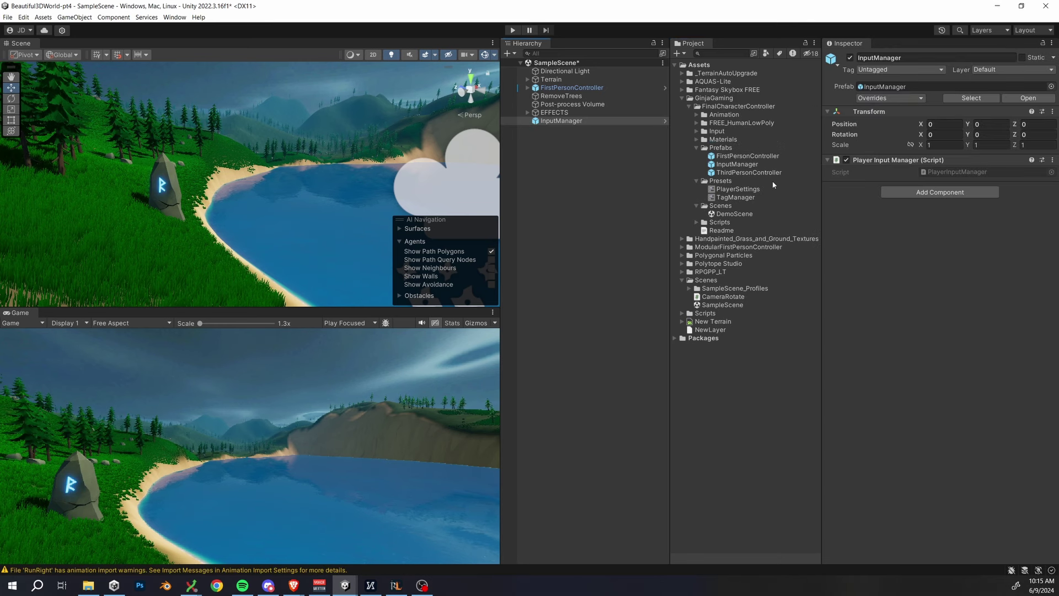
left_click_drag(751, 176, 132, 286)
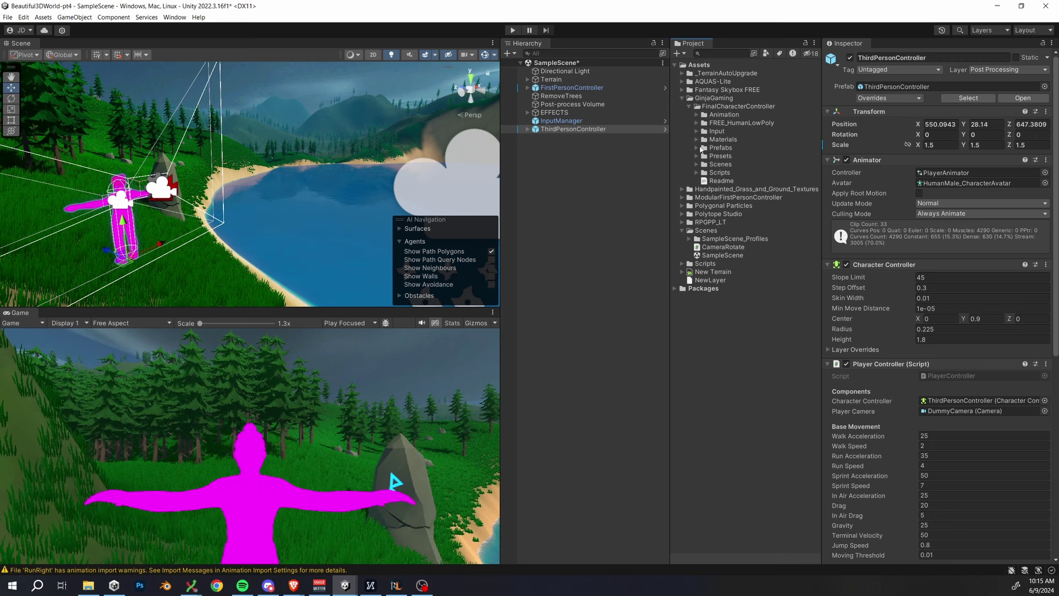
Step: Switch the Armor, Body, Eyes, Hair and Underwear materials in FREE_HumanLowPoly's Materials_Humans folder to the Standard shader
left_click(697, 122)
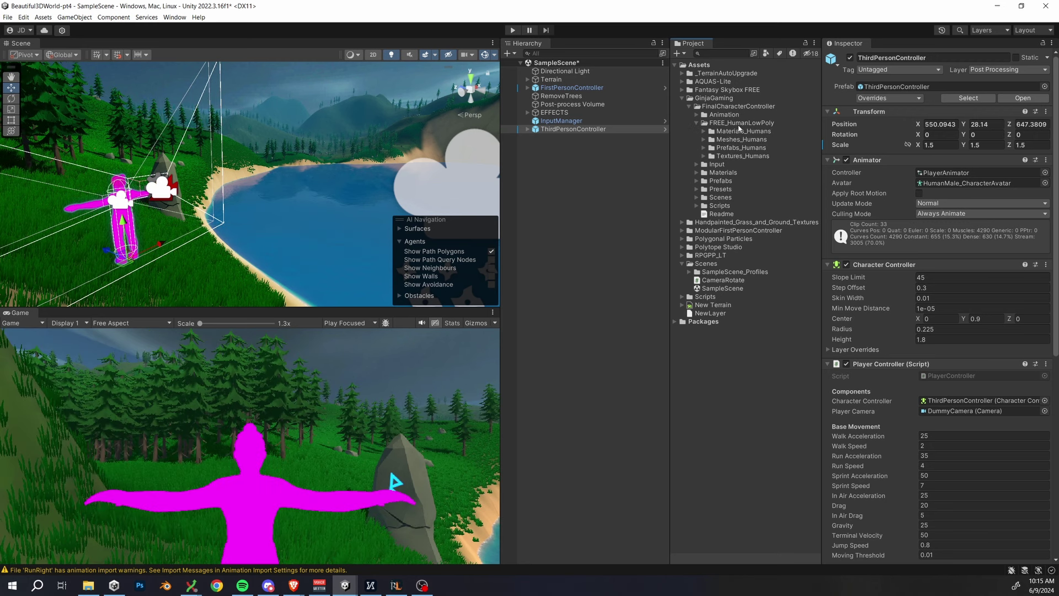
left_click(704, 132)
left_click(735, 139)
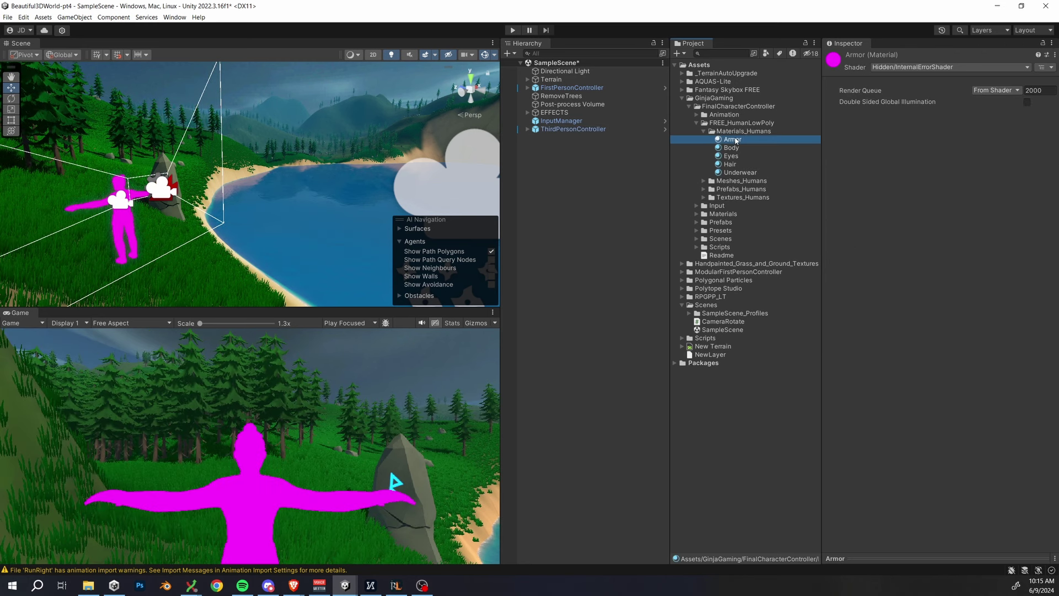
left_click(909, 68)
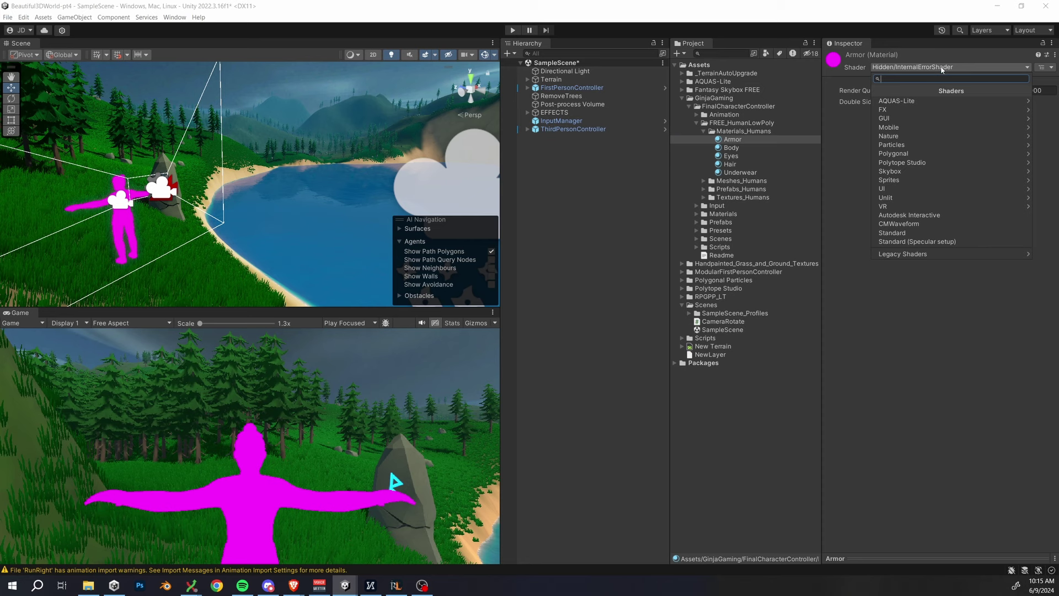
left_click(756, 148)
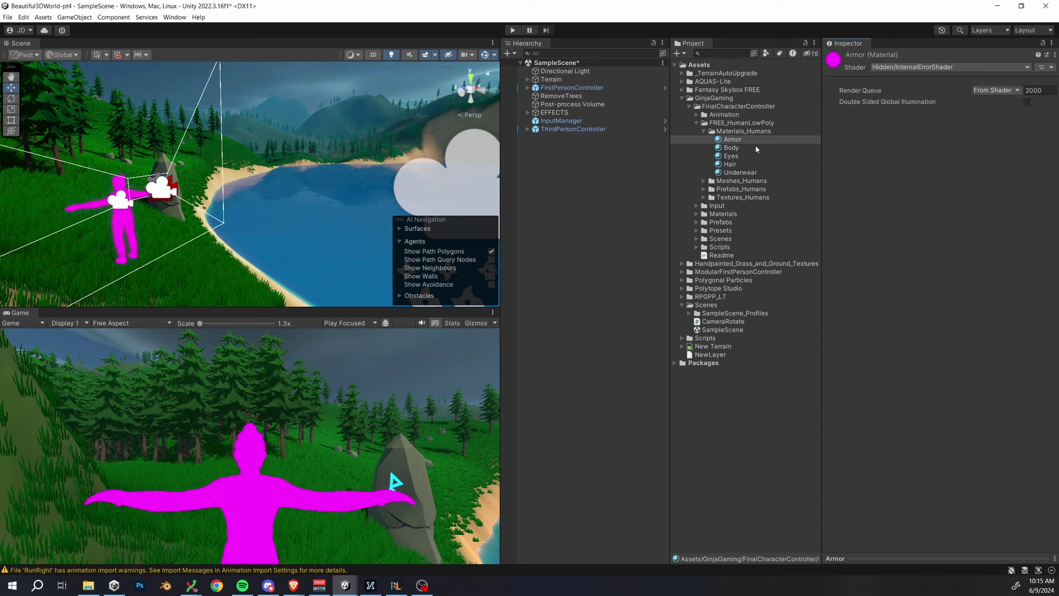
left_click(737, 172, "shift")
left_click(892, 67)
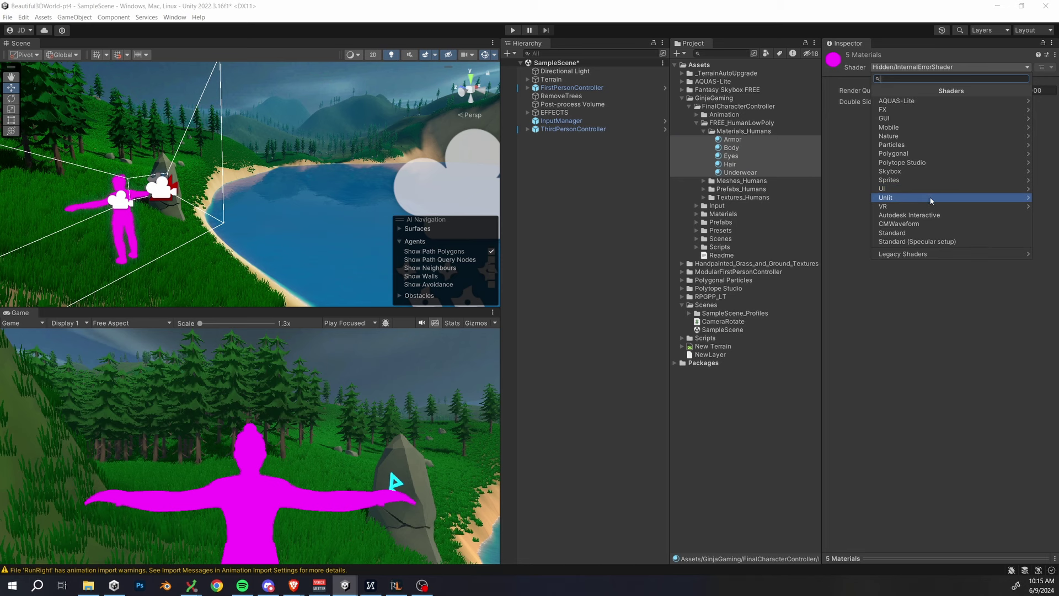
left_click(902, 234)
Step: Check the ThirdPersonController's layer options and the user layer defined in the package's TagManager preset
left_click(582, 129)
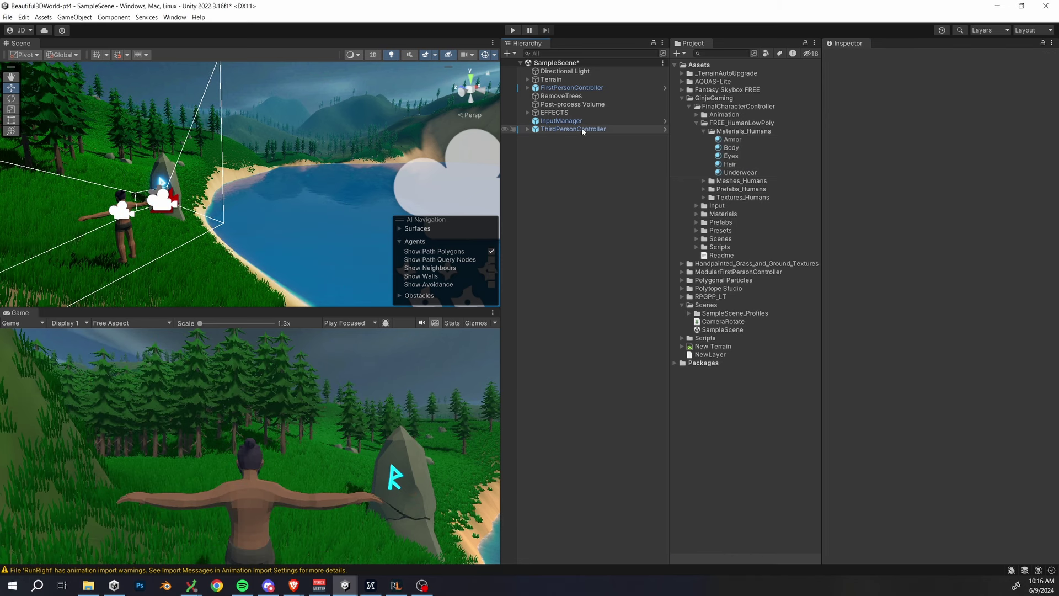
left_click(526, 129)
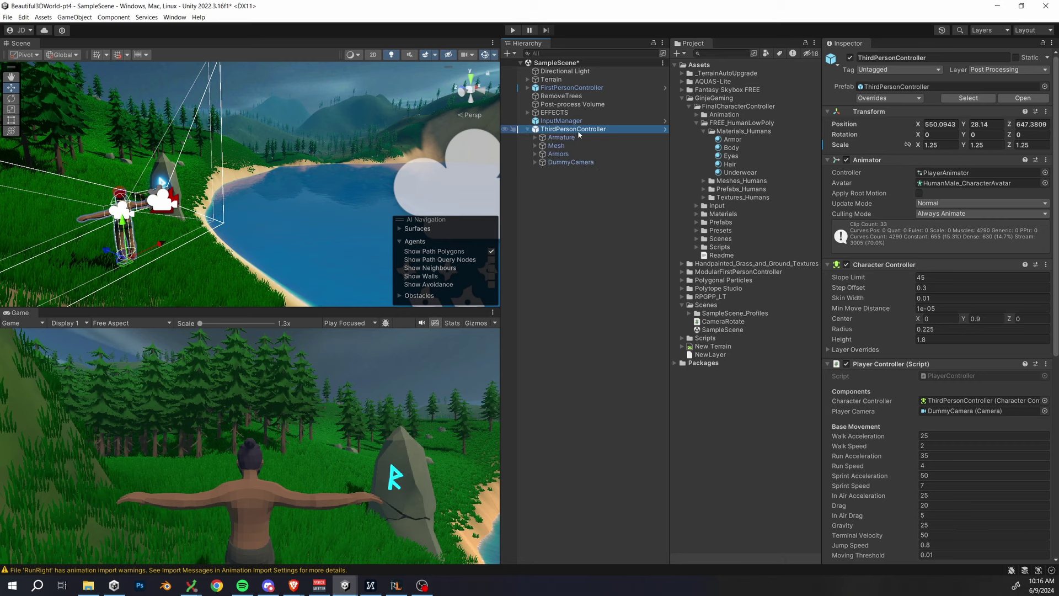
left_click(991, 70)
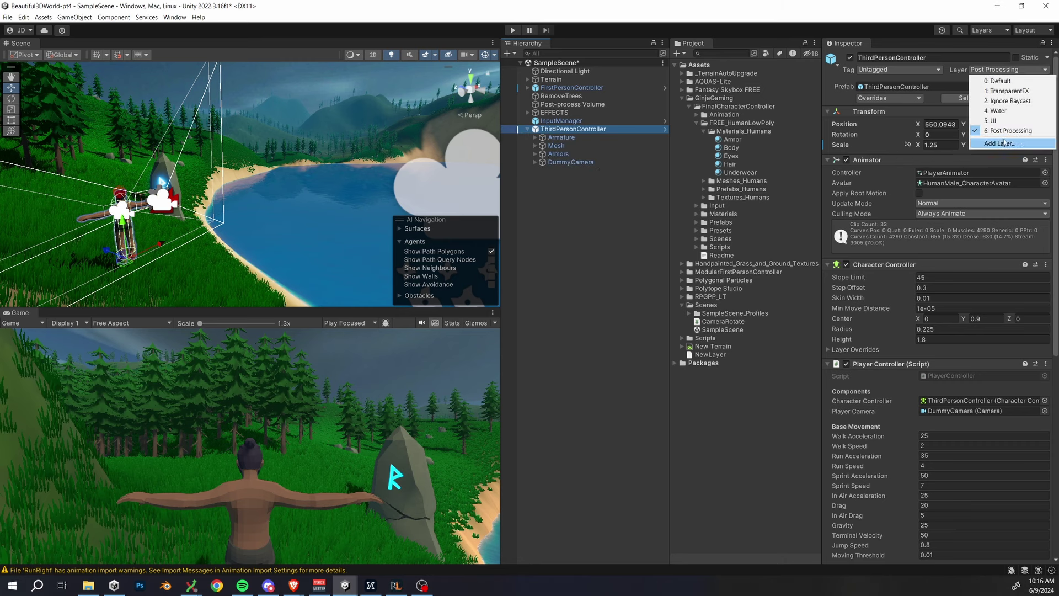
left_click(1001, 144)
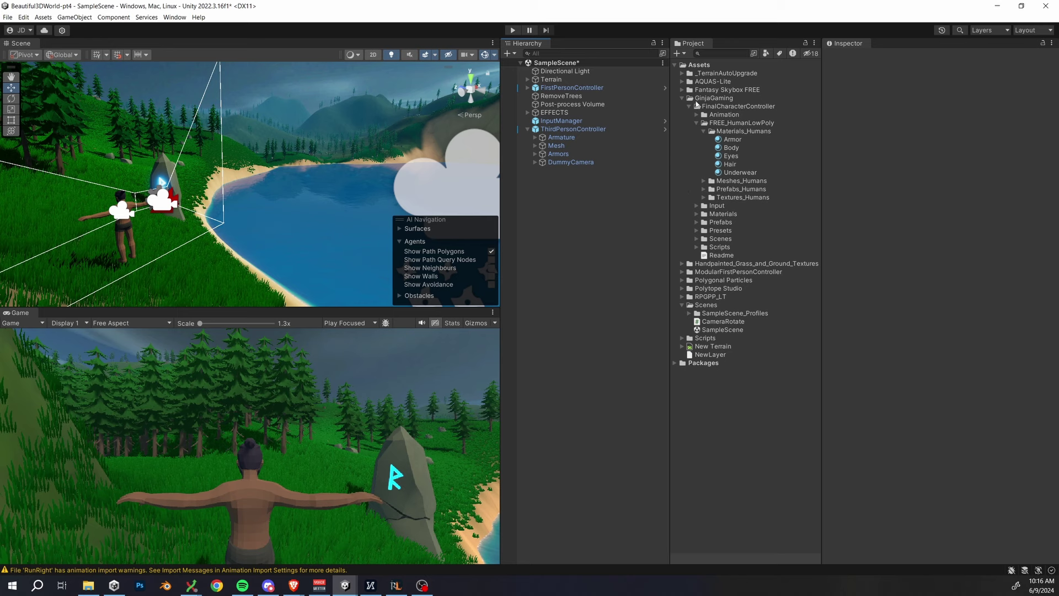
left_click(697, 231)
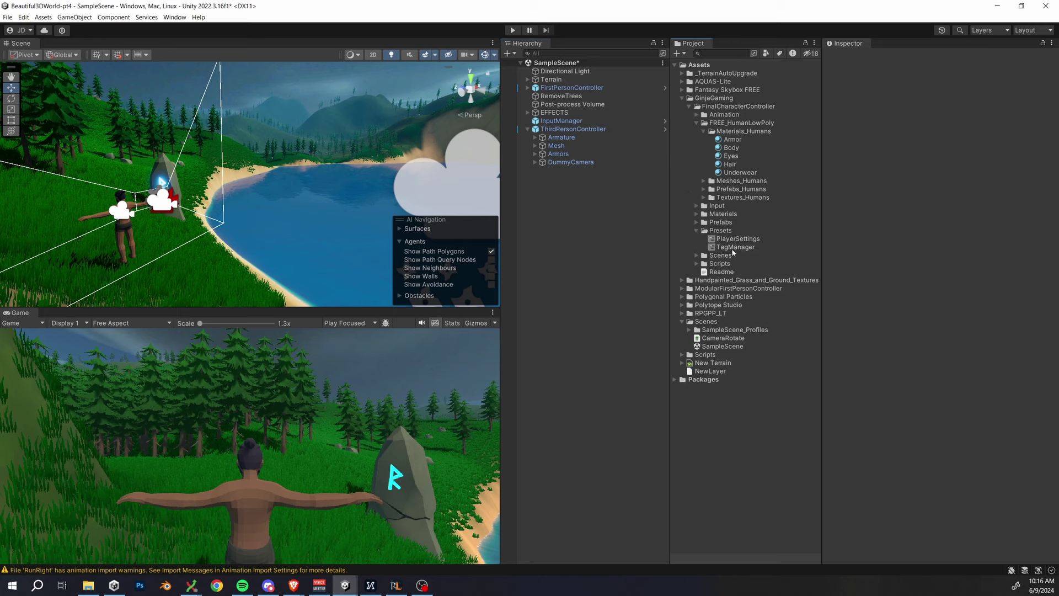
left_click(735, 248)
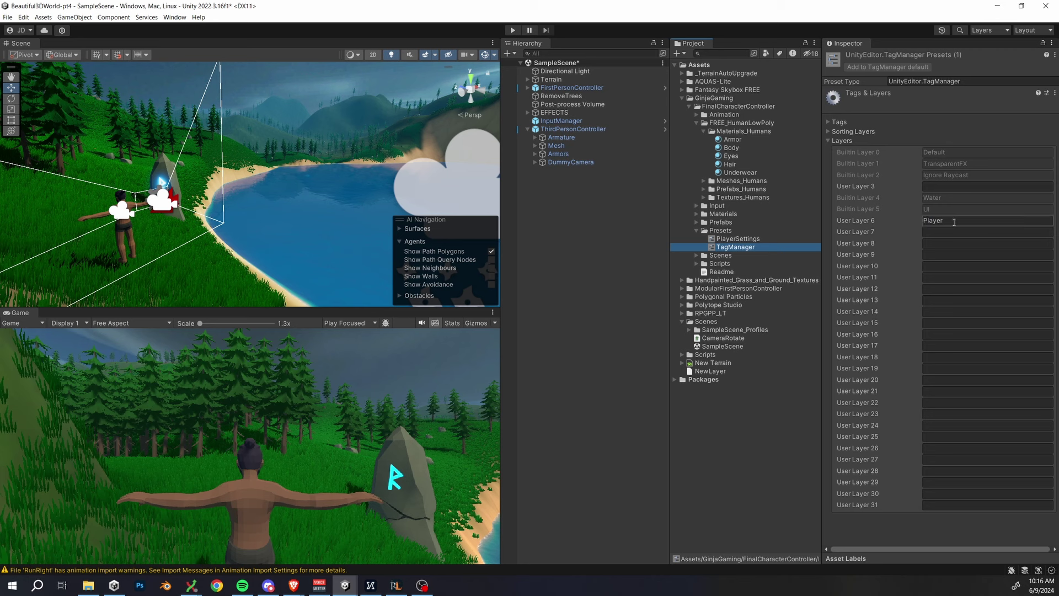
left_click(890, 220)
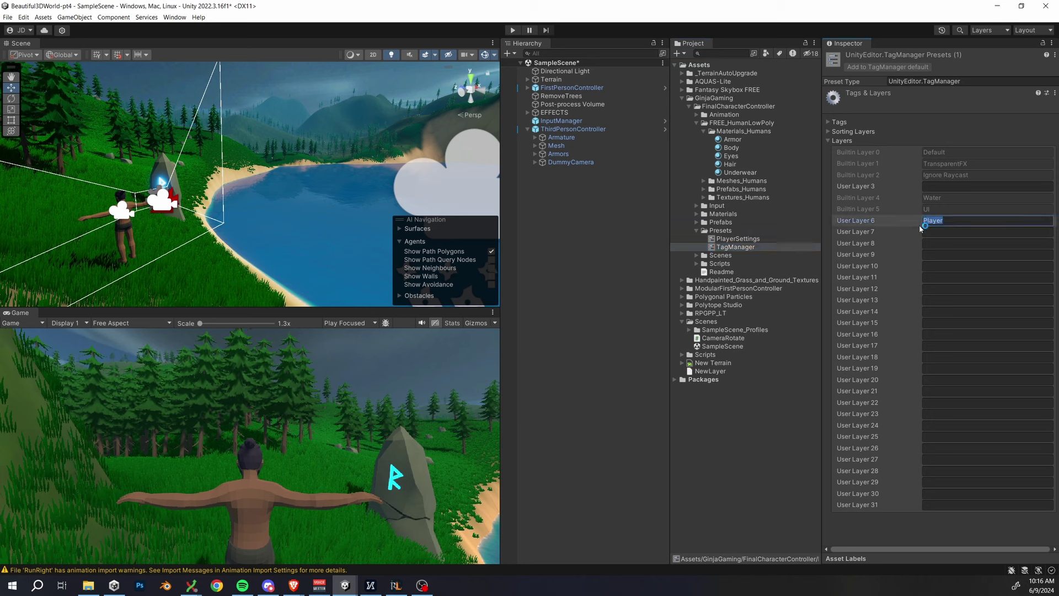
left_click(651, 132)
Step: Add a Player layer as User Layer 7 and assign it to the ThirdPersonController
left_click(1014, 71)
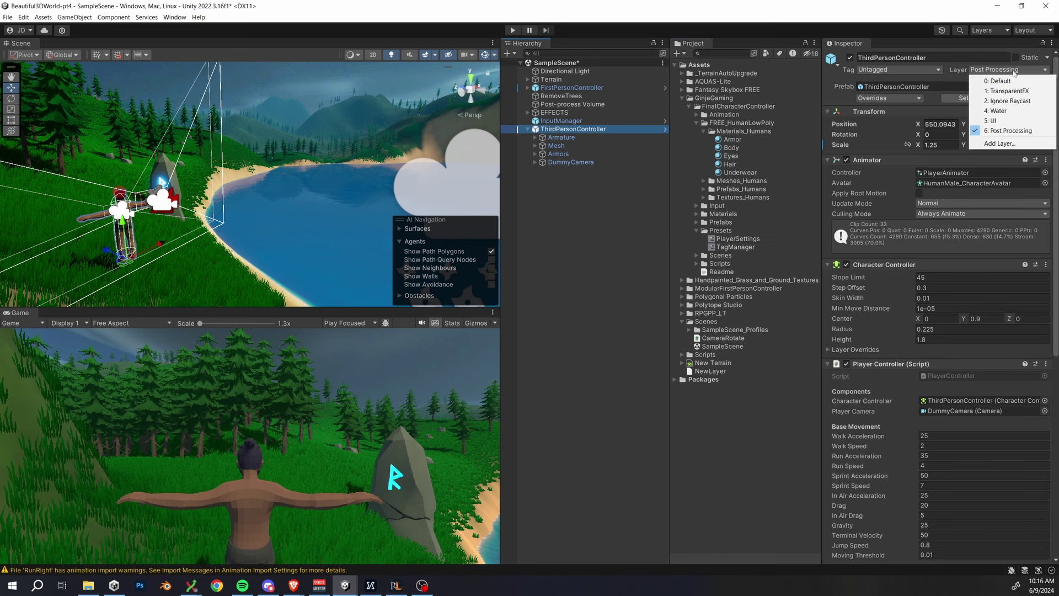
left_click(1000, 144)
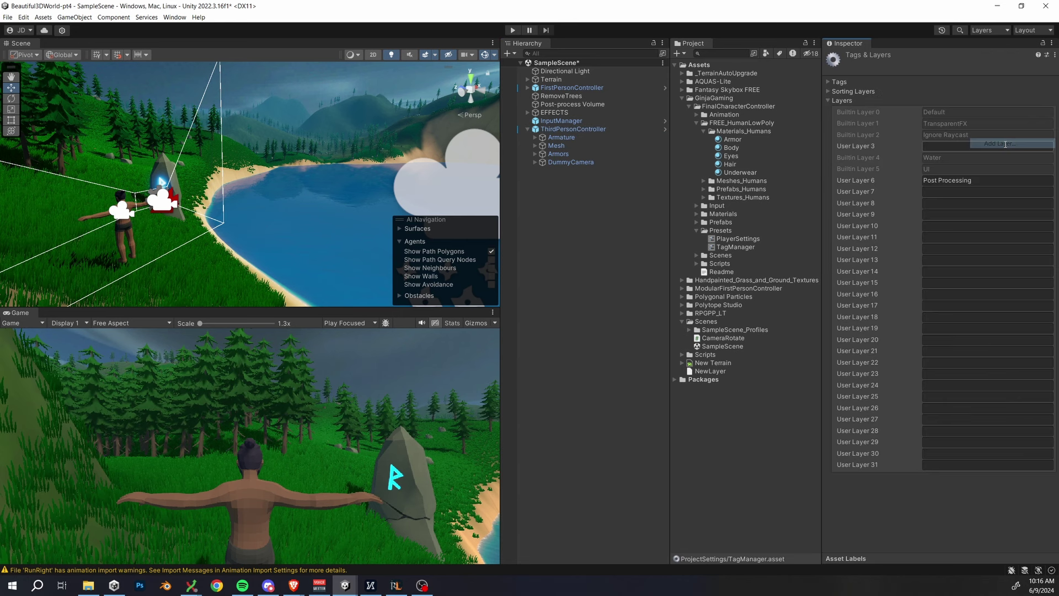
left_click(938, 193)
type("Player")
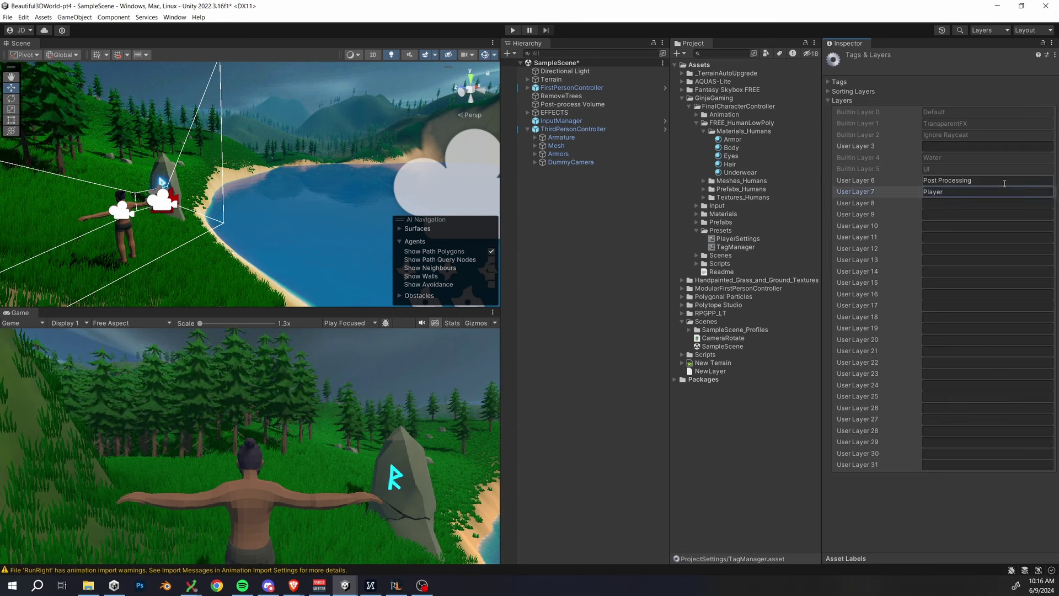
left_click(964, 205)
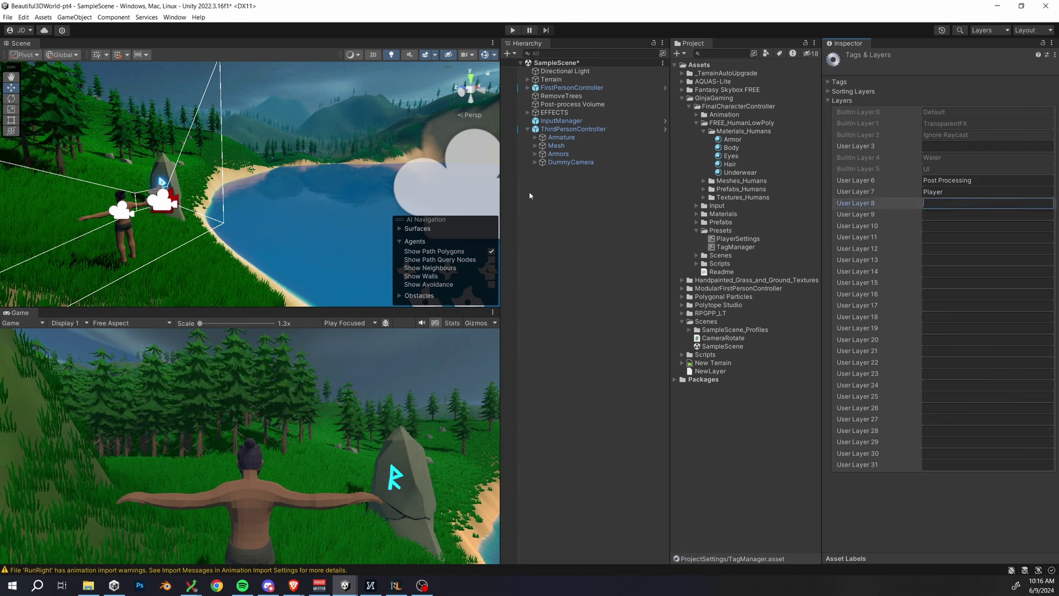
left_click(574, 129)
left_click(970, 70)
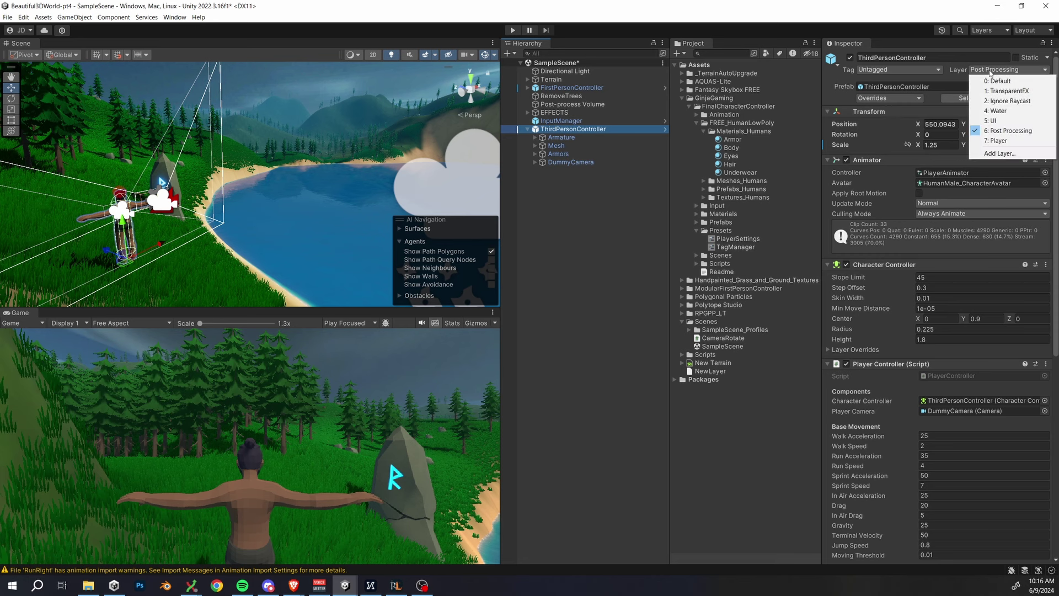
left_click(1010, 142)
Step: Deactivate the FirstPersonController object in SampleScene
left_click(493, 311)
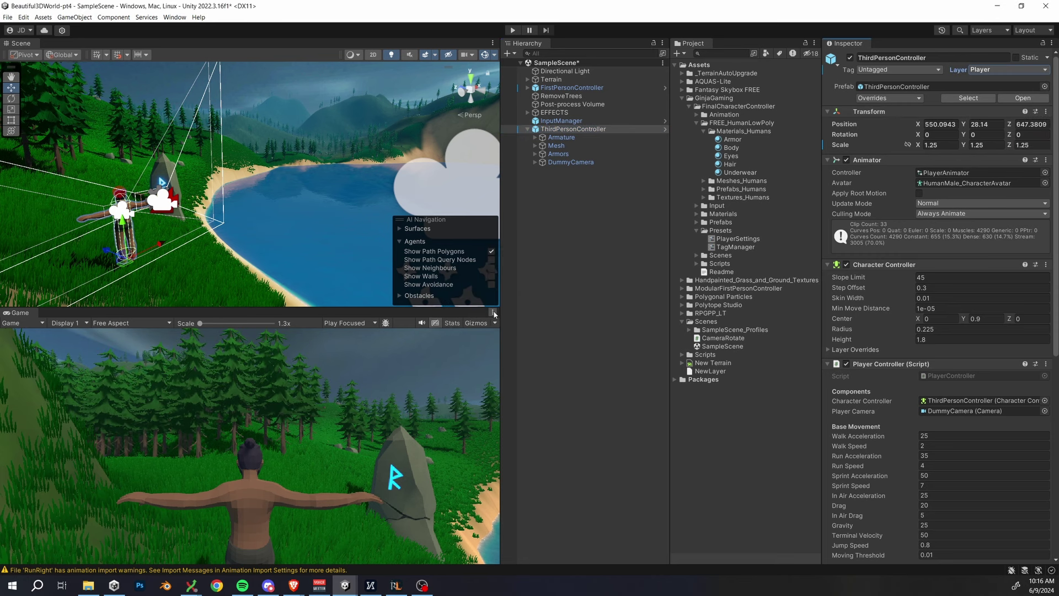
left_click(571, 88)
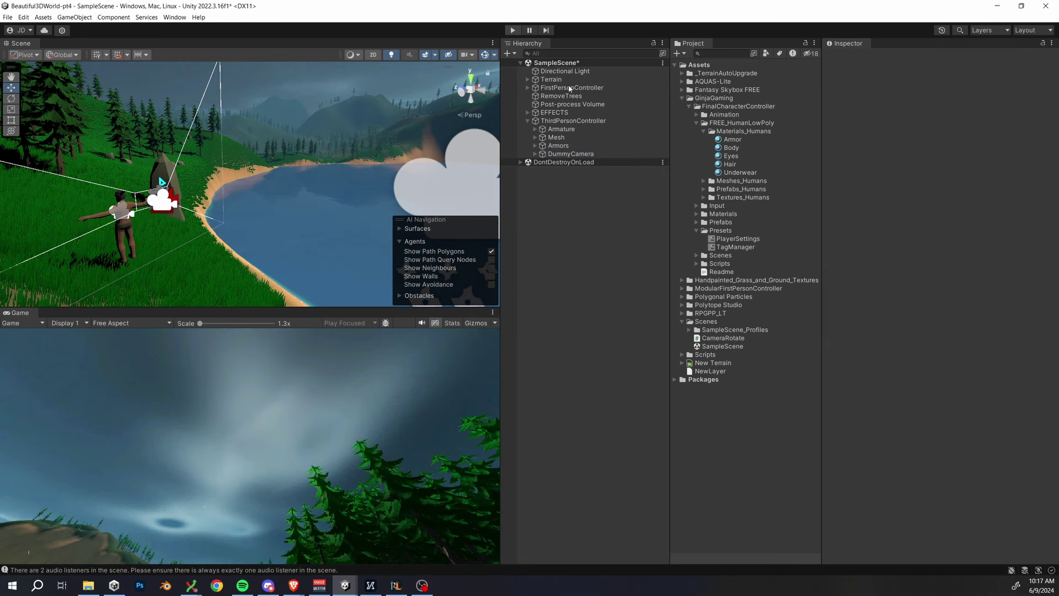
left_click(849, 58)
Step: Set the ThirdPersonController's scale to 1 on X, Y and Z
left_click(573, 130)
left_click(945, 145)
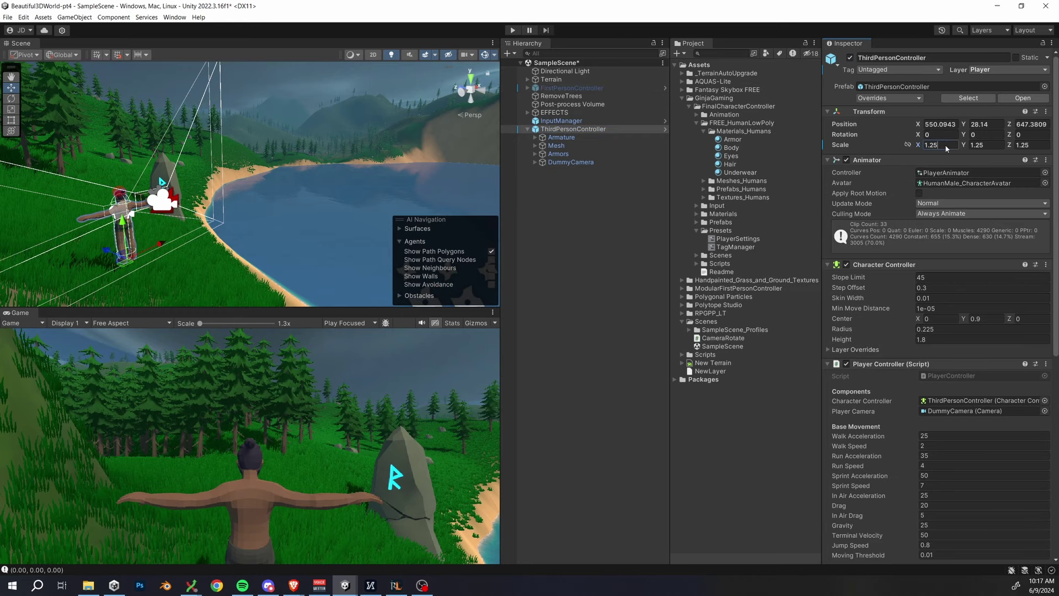
type("1")
key("Tab")
type("1")
key("Tab")
type("1")
left_click(599, 204)
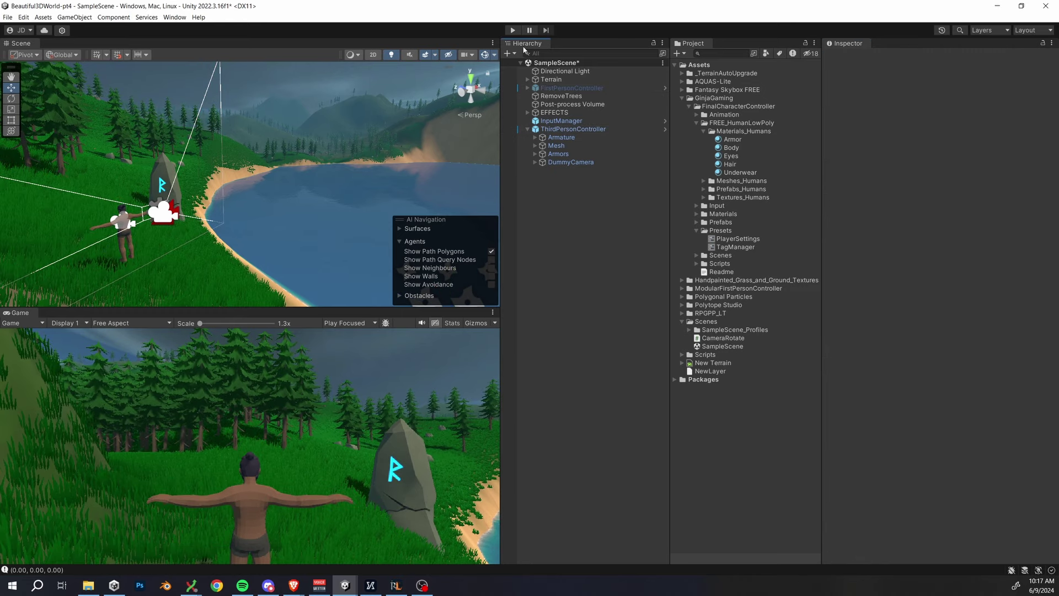
Step: Play the scene and test running and jumping with the third-person character around the wooden hut and its roof
left_click(512, 30)
key("w")
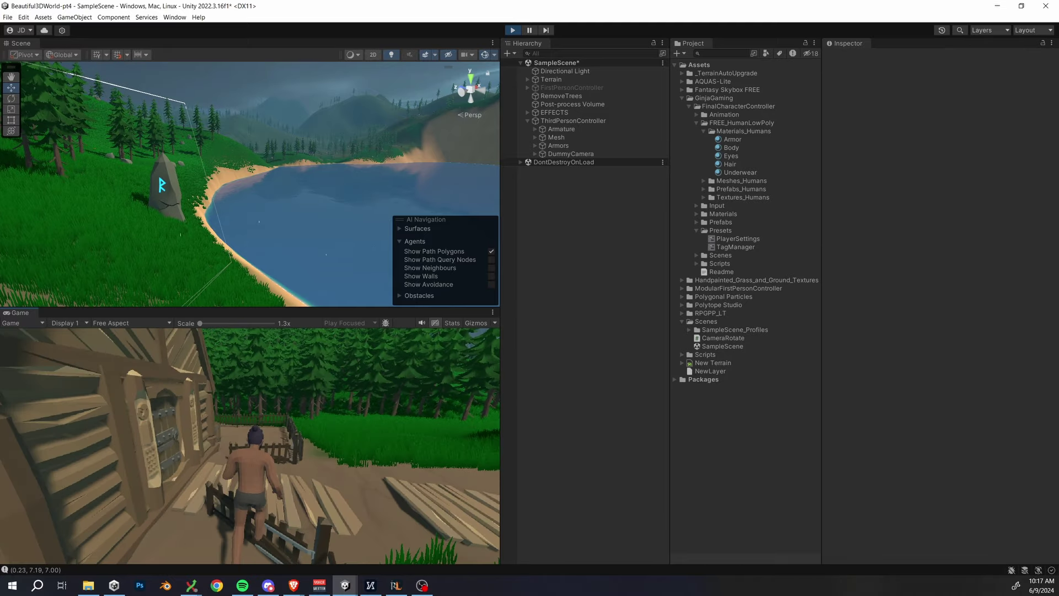
key("w")
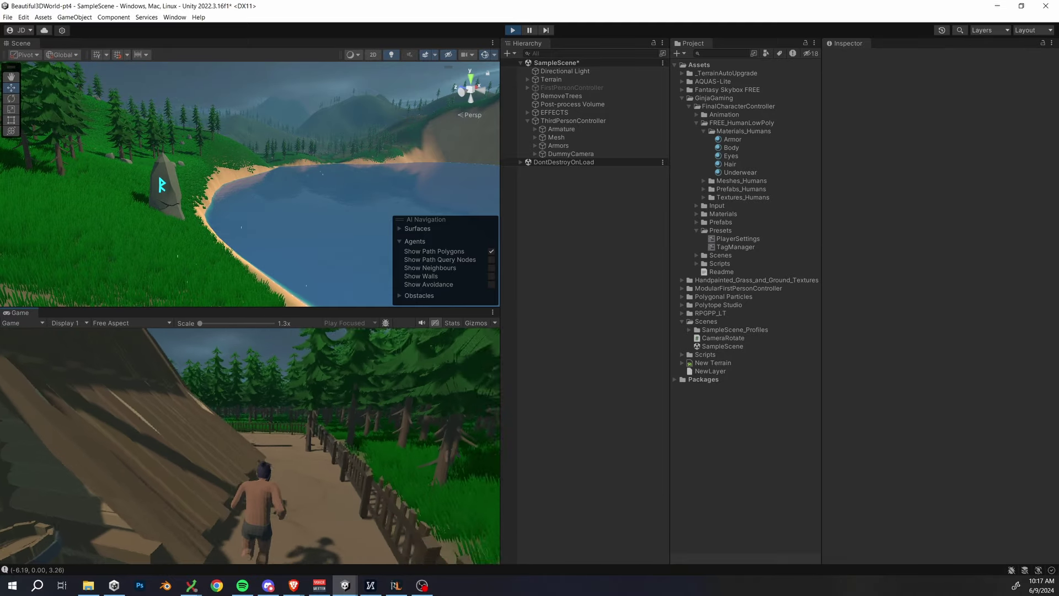
key("space")
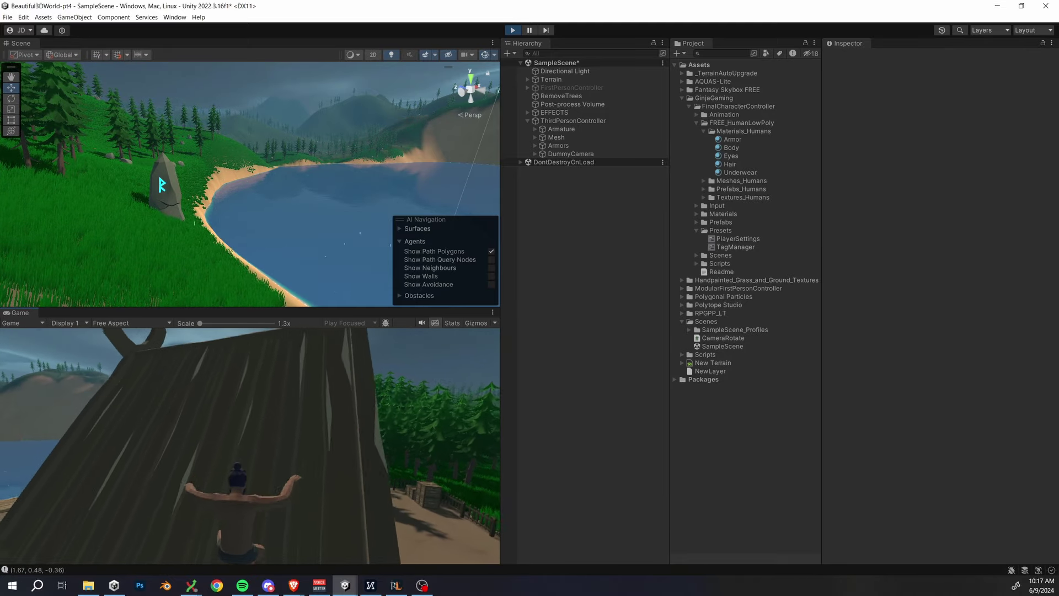
key("w")
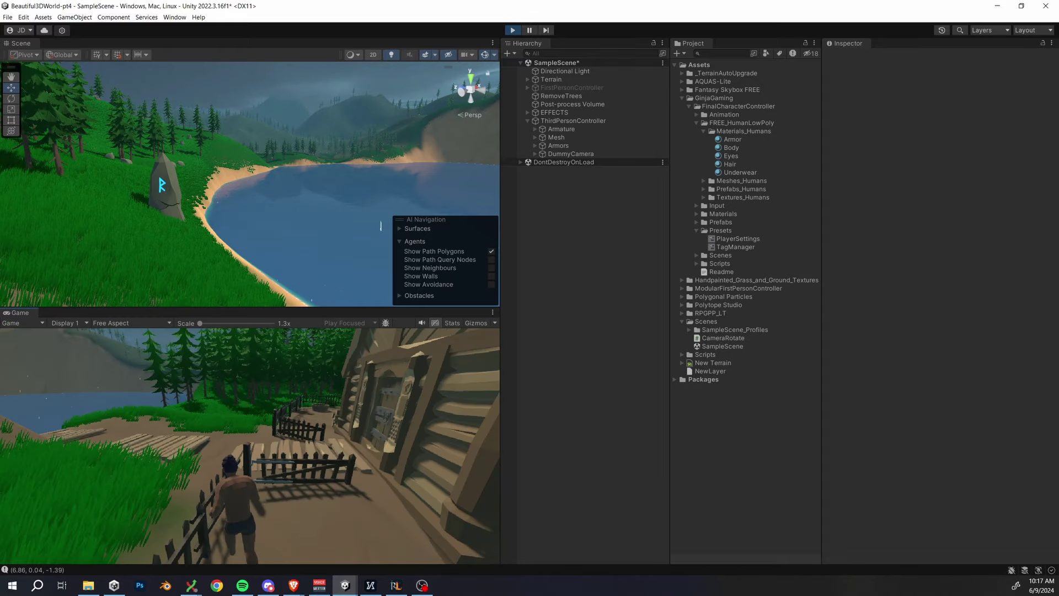
key("w")
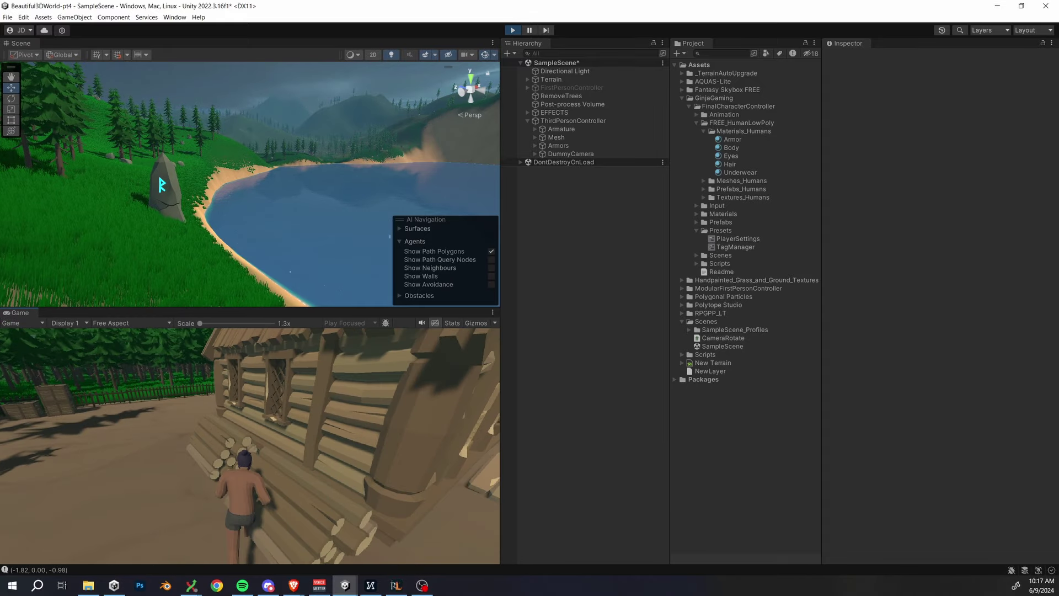
Step: Run the character to the back of the hut and up its sloped roof to test the 45 slope limit
key("w")
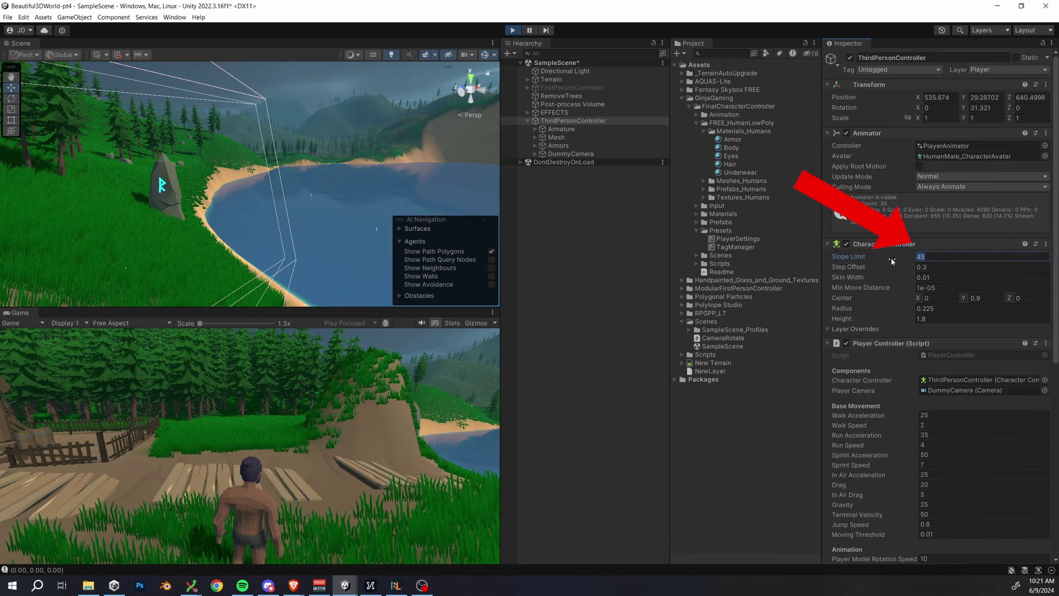
key("shift+w")
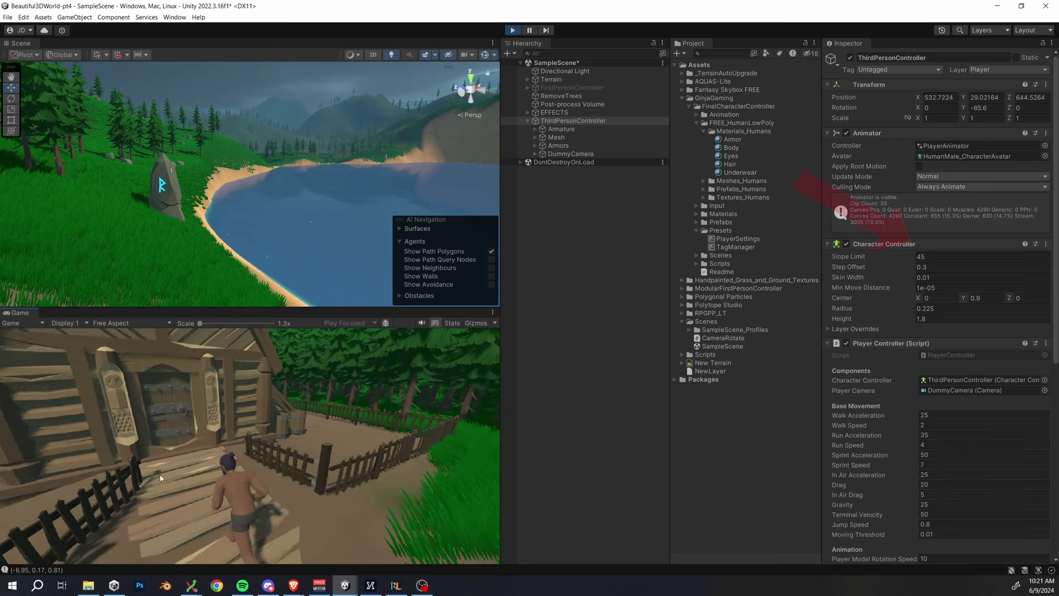
key("w")
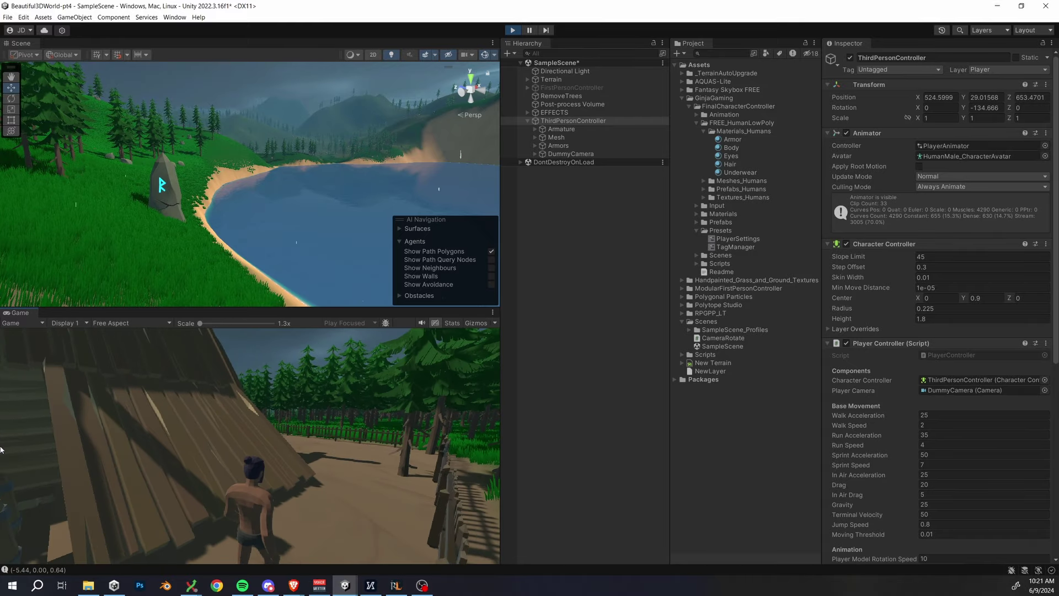
key("w")
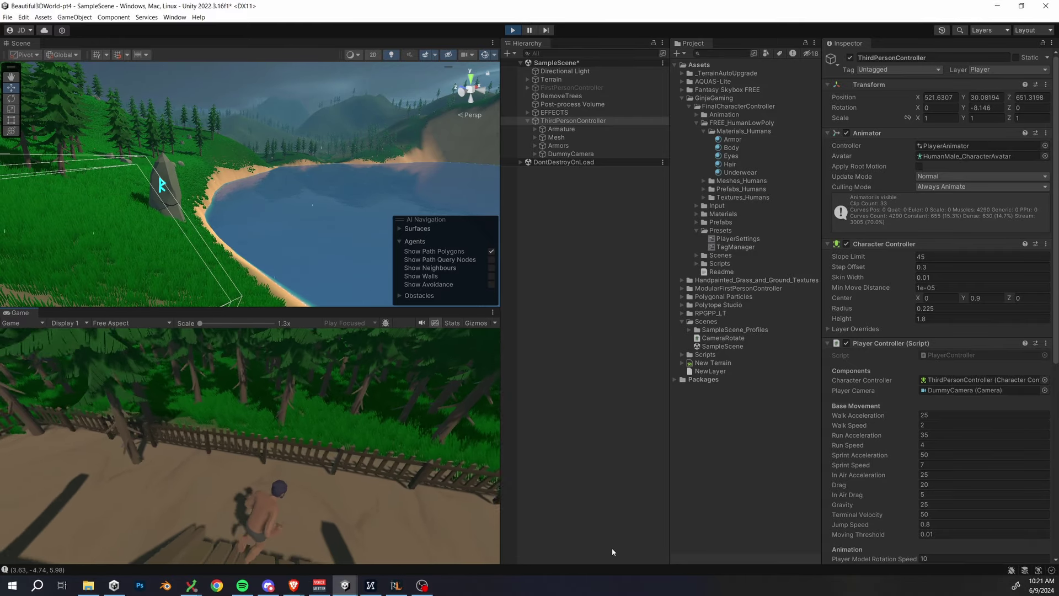
key("w")
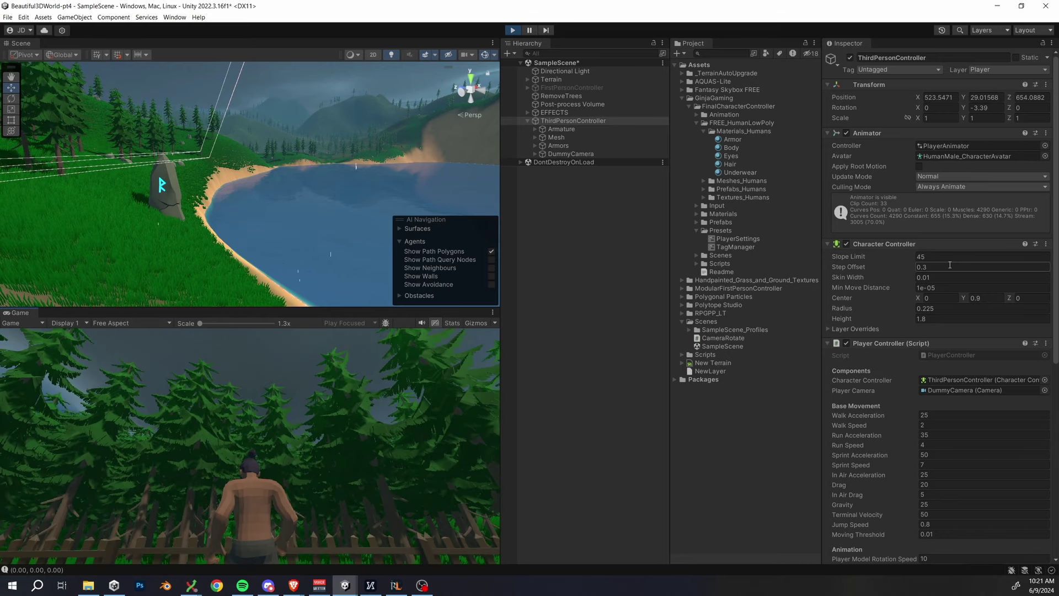
Step: Set the Character Controller's Slope Limit to 20 and test walking the character up the hut's sloped roof
left_click(946, 259)
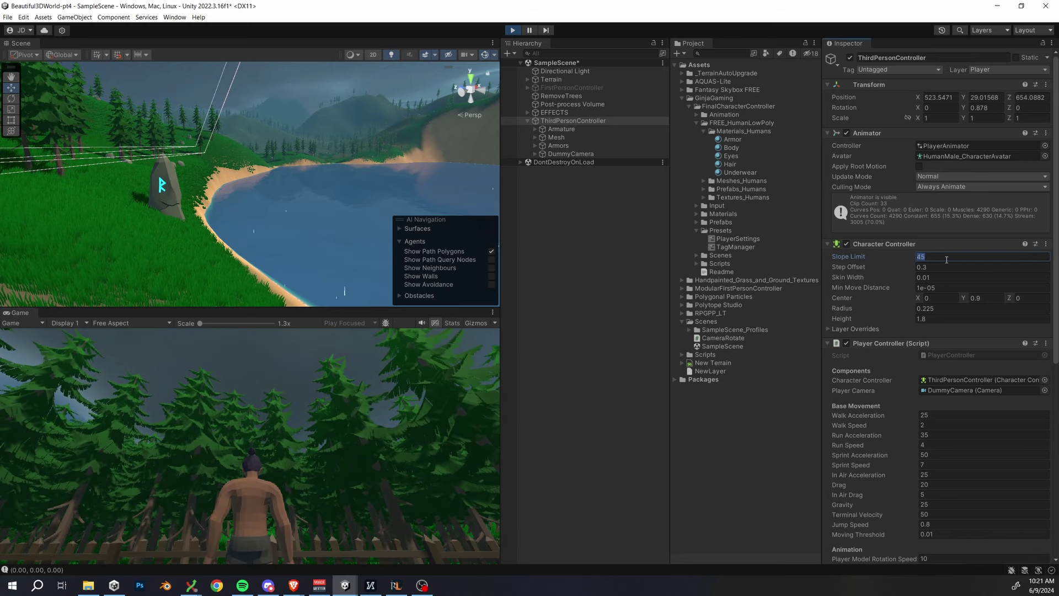
left_click(304, 465)
key("w")
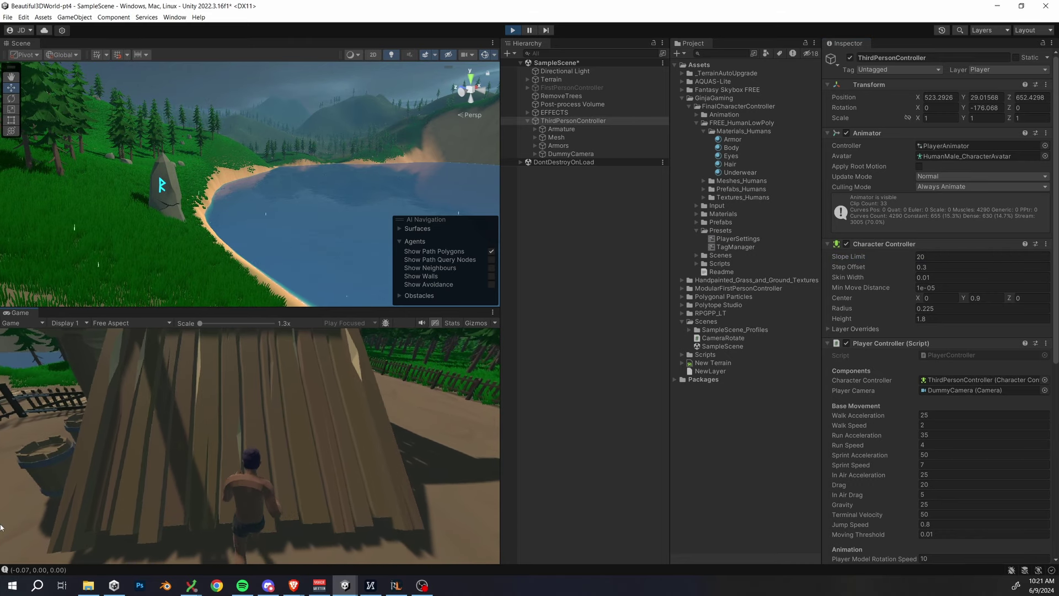
key("w")
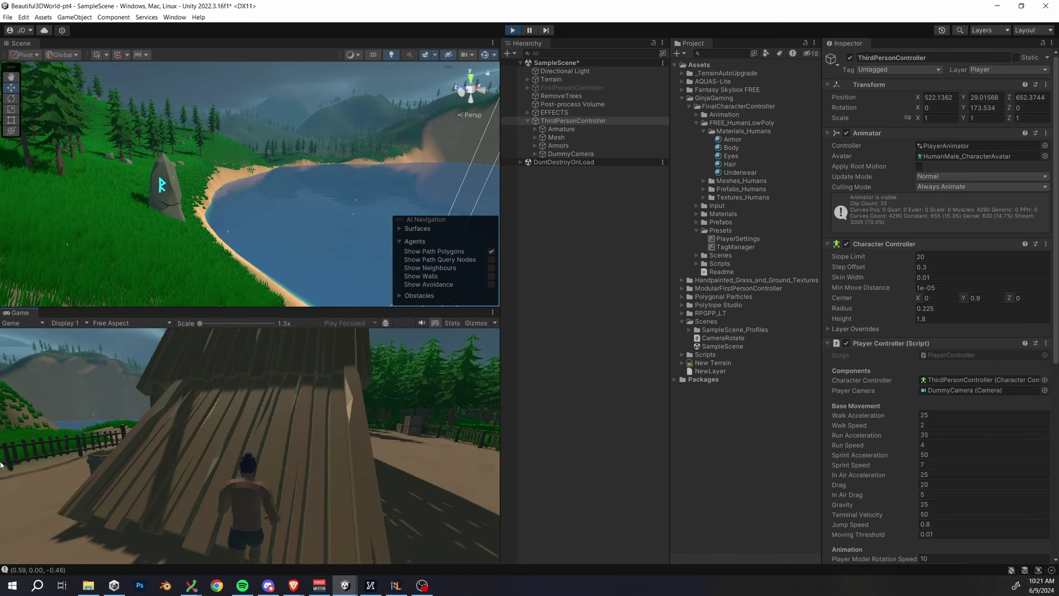
key("w")
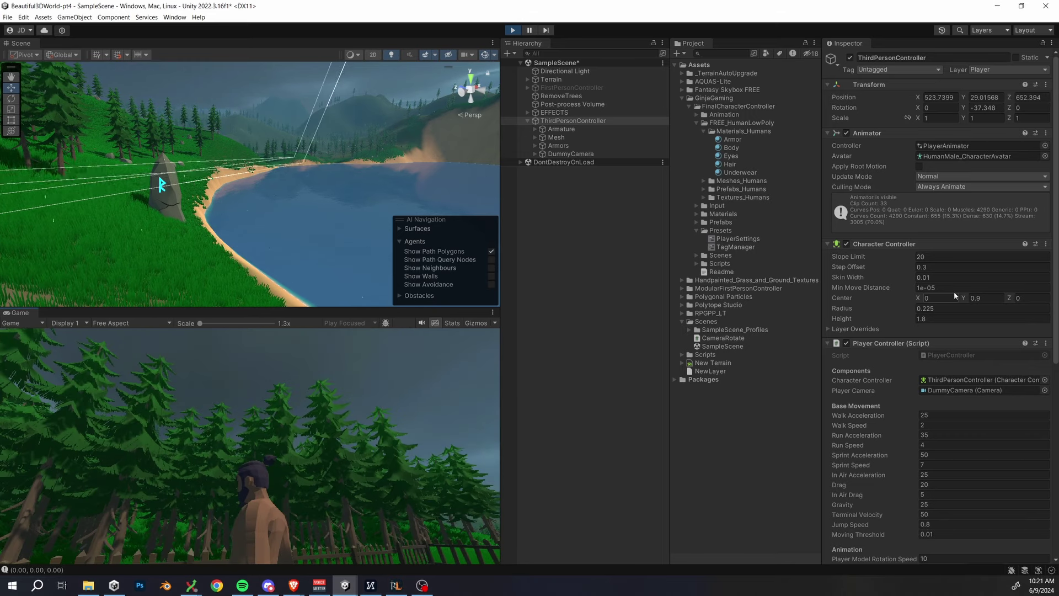
Step: Set the Character Controller's Slope Limit to 45 and run the character away along the fenced yard
left_click(951, 256)
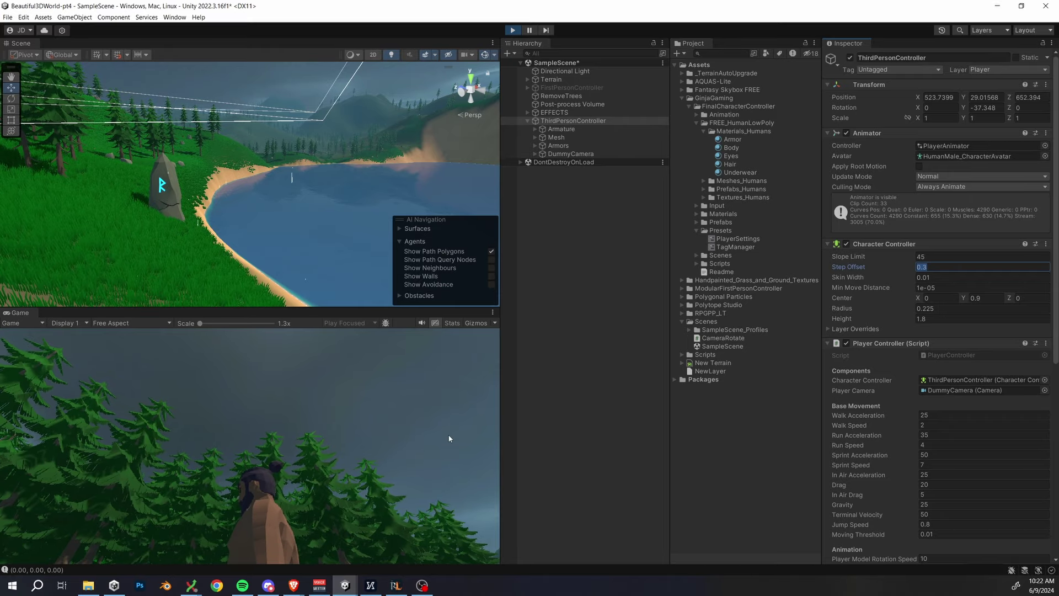
key("w")
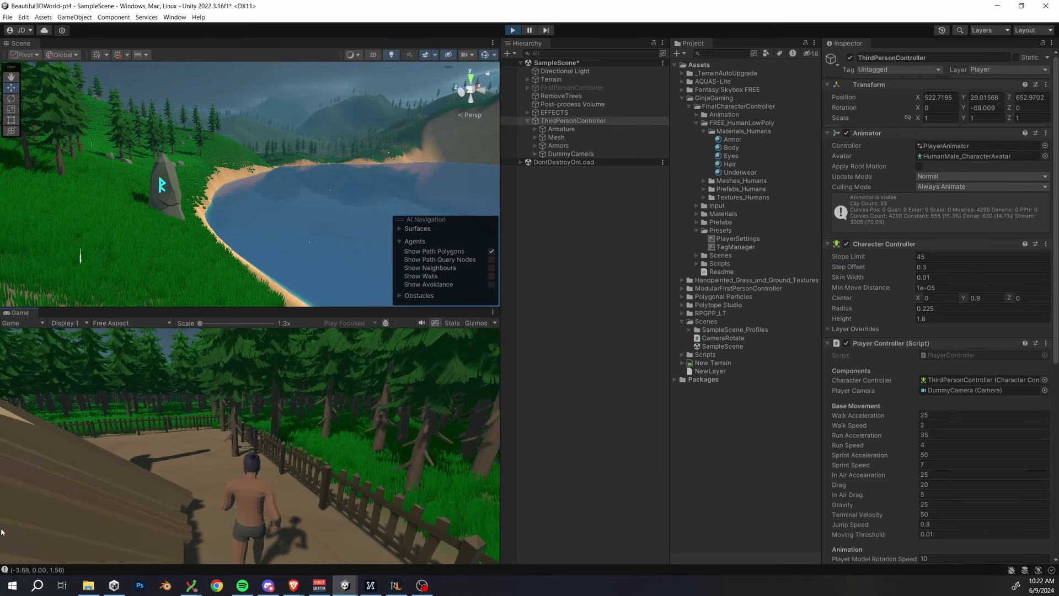
key("w")
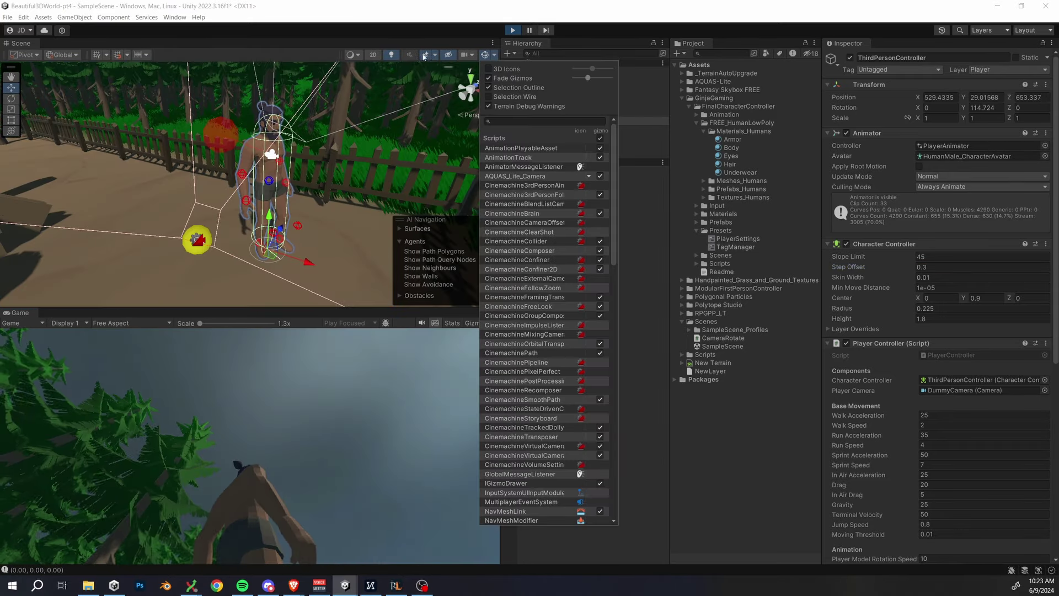
Step: Try enlarging the Character Controller's Radius to 0.44, checking the capsule around the character in the Scene view and moving the character
left_click(389, 23)
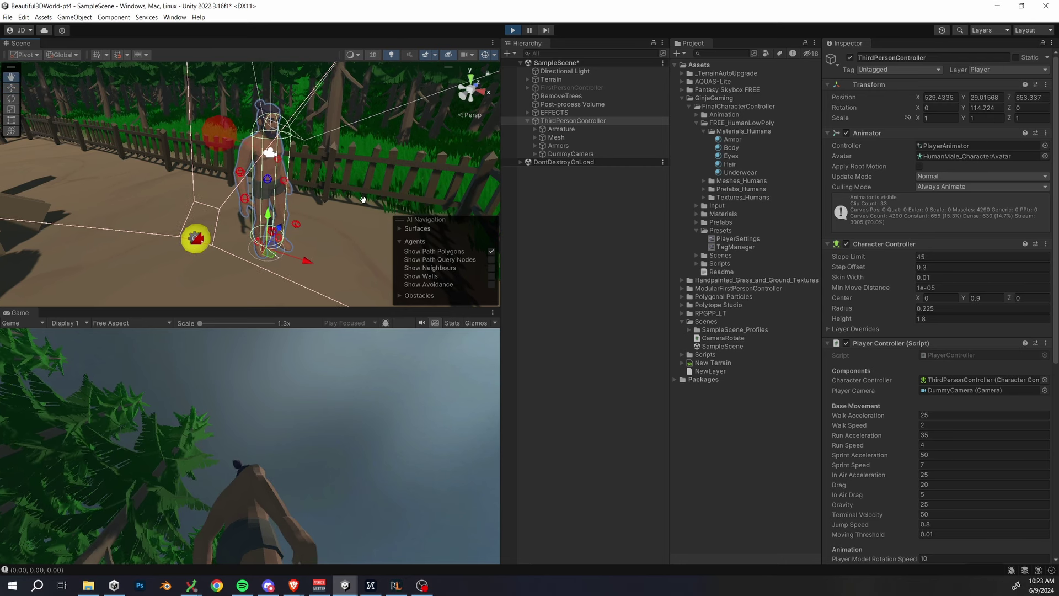
middle_click_drag(363, 199, 360, 189)
scroll(360, 189, "up", 2)
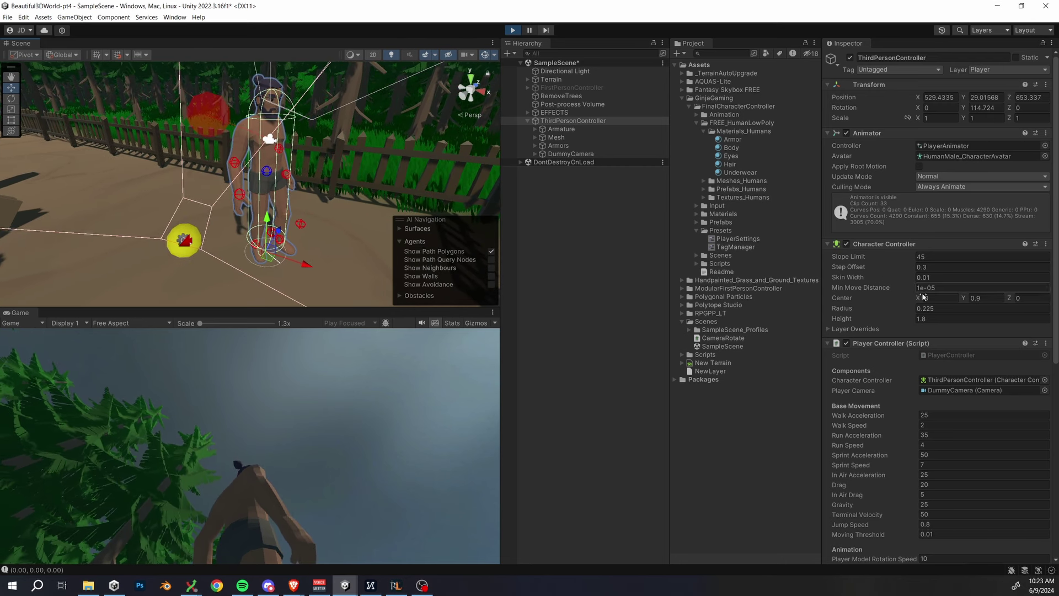
left_click(915, 308)
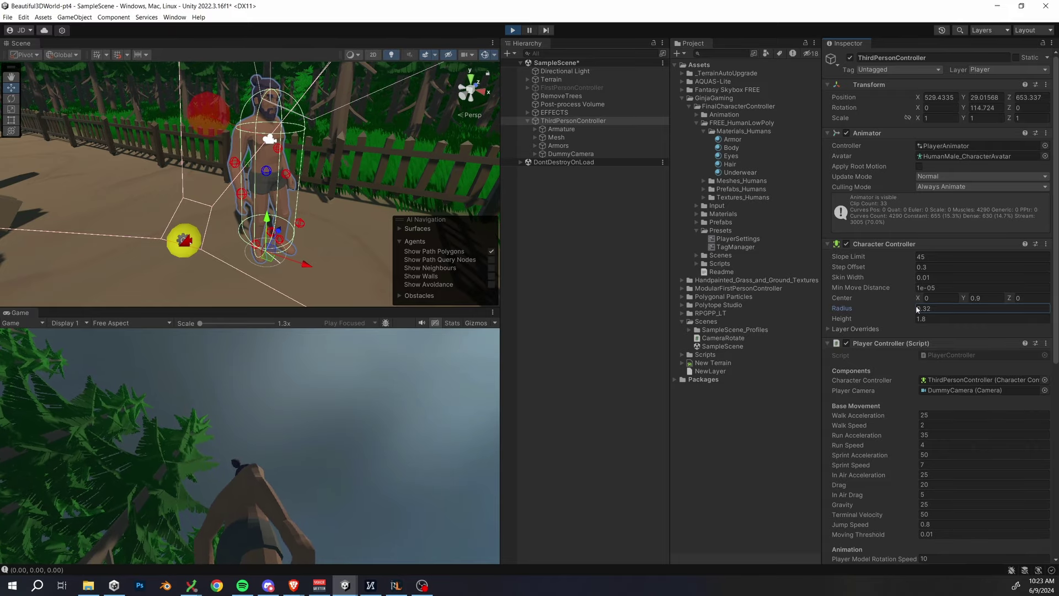
left_click(417, 415)
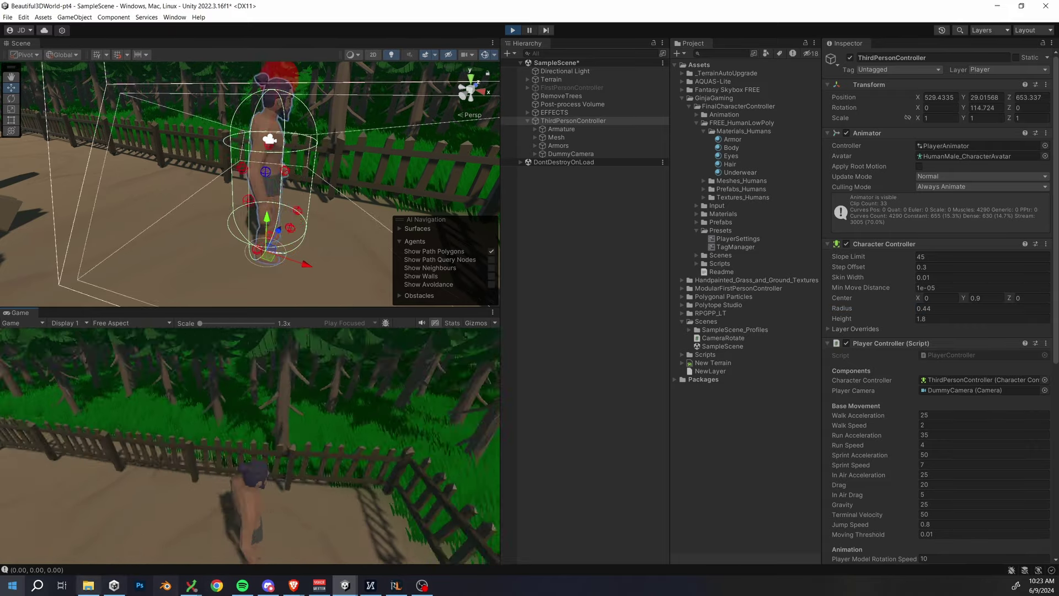
key("w")
key("w")
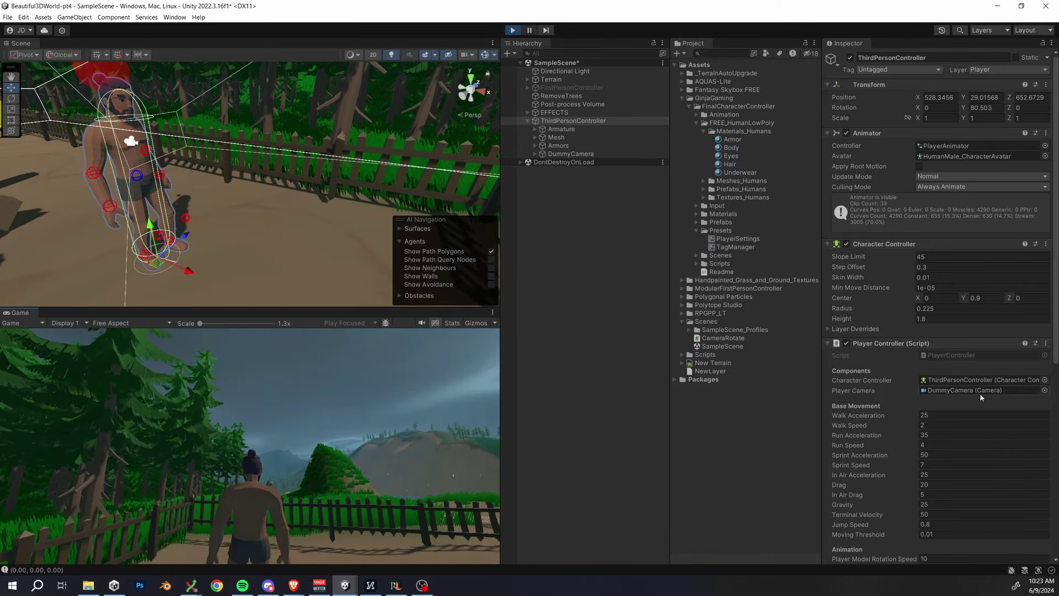
Step: Examine the Player Controller's Base Movement settings and test walking the character through the fenced yard and past the hut
scroll(952, 329, "down", 1)
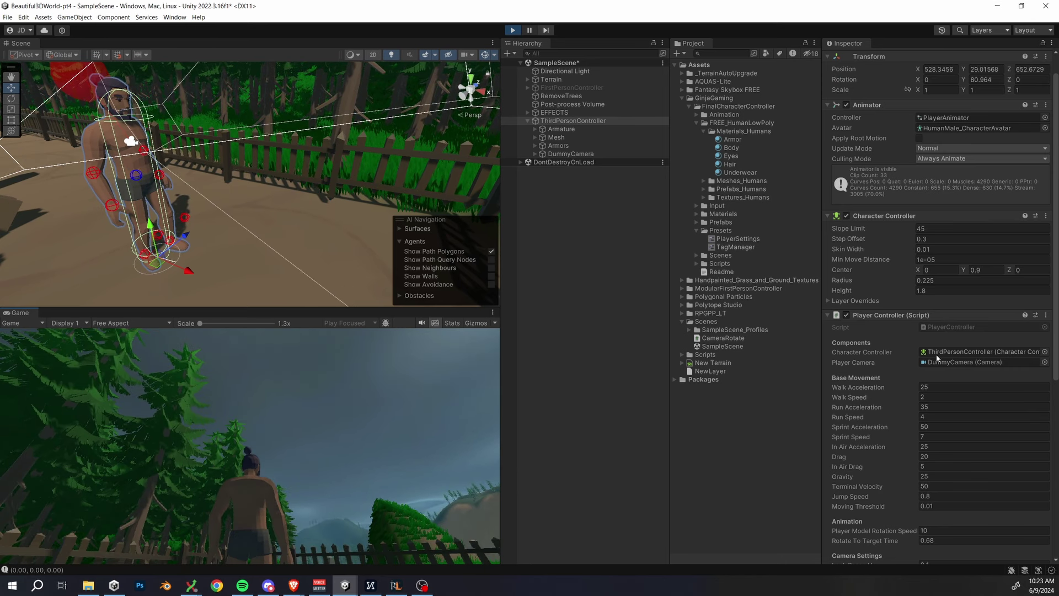
scroll(937, 358, "down", 5)
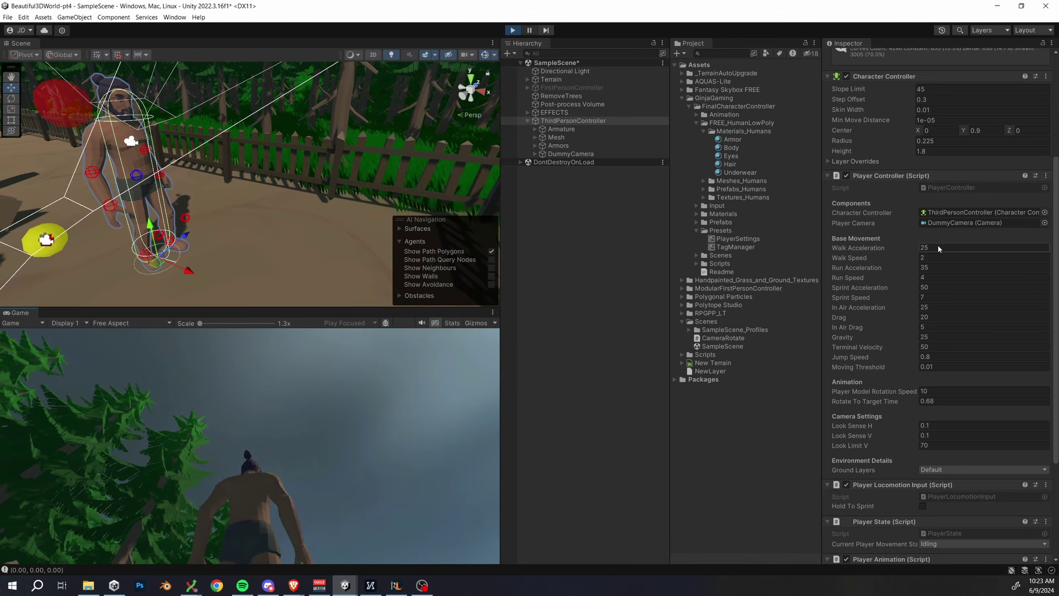
left_click(356, 517)
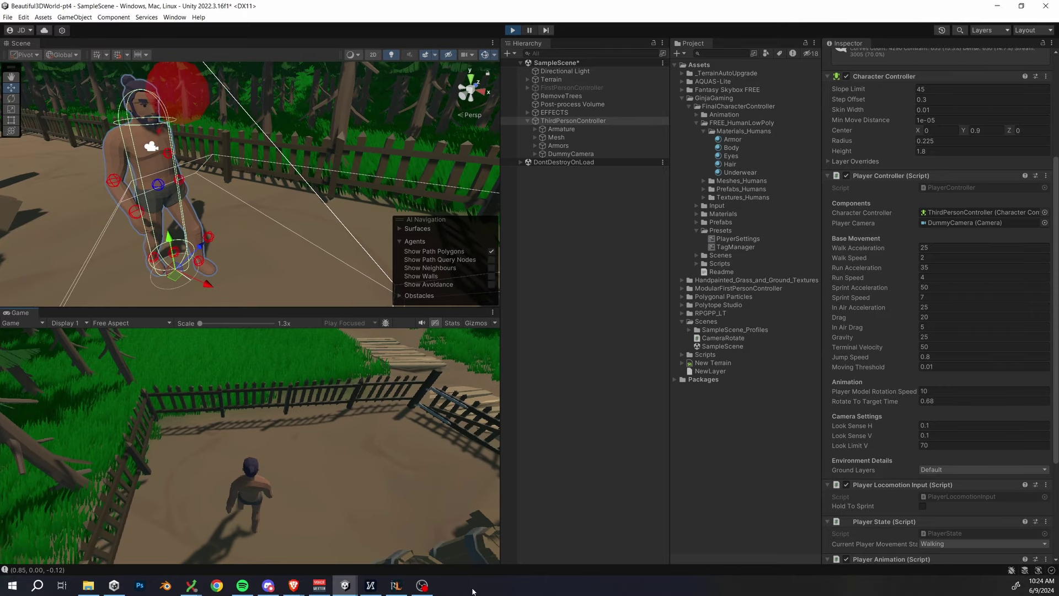
key("w")
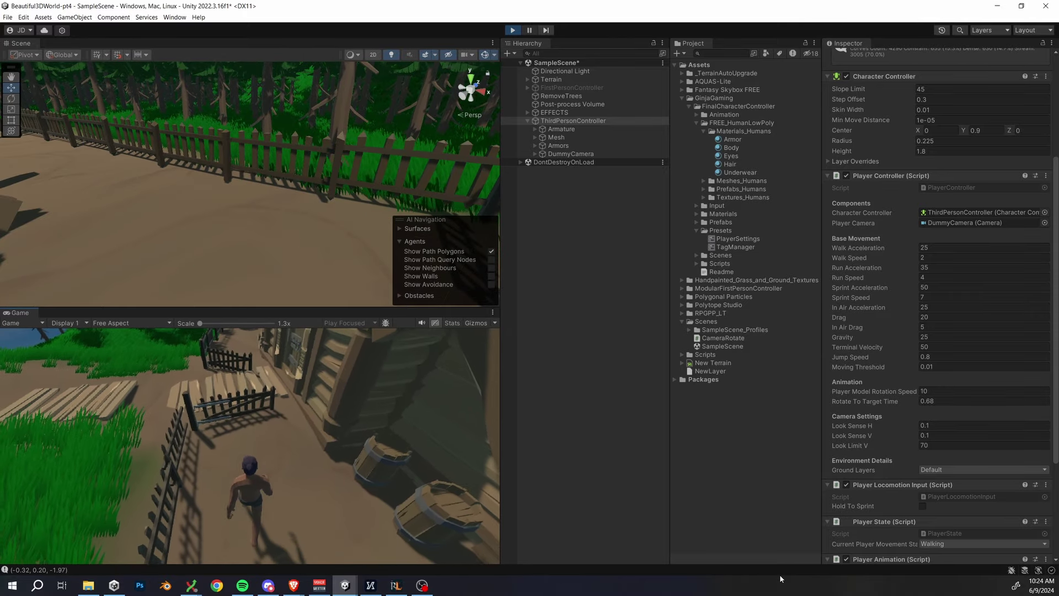
key("w")
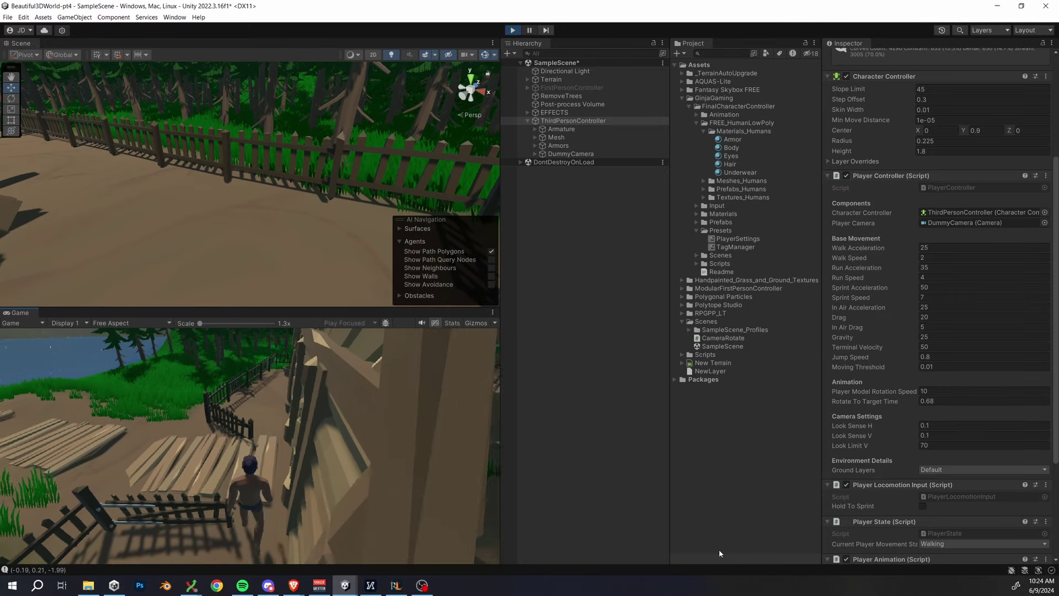
key("w")
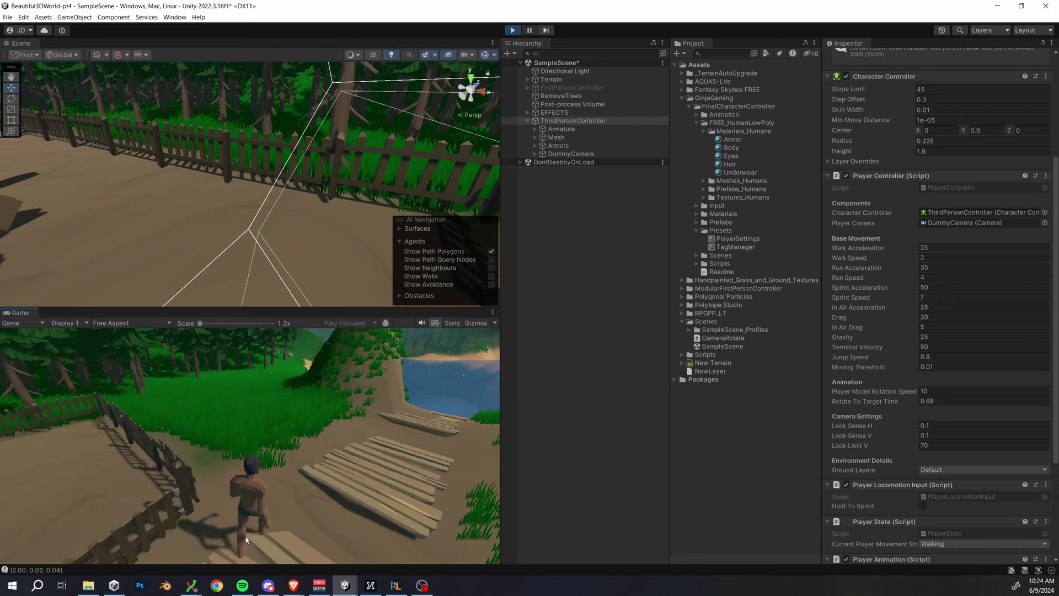
Step: Test sprinting and repeated jumping near the wooden planks against the Sprint Speed and In Air Acceleration settings
left_click(934, 297)
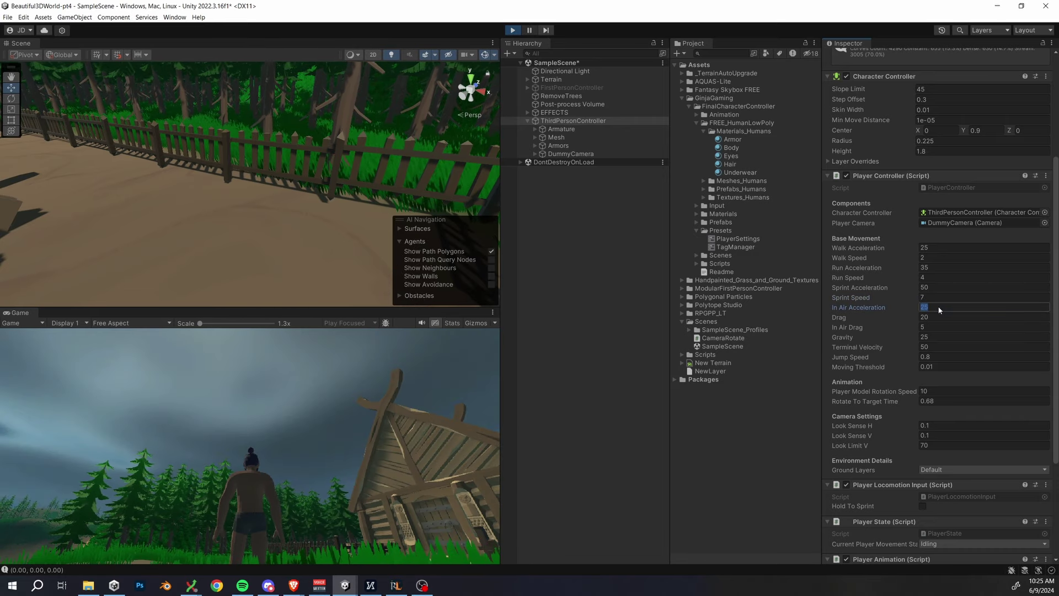
left_click(352, 461)
key("space")
key("space")
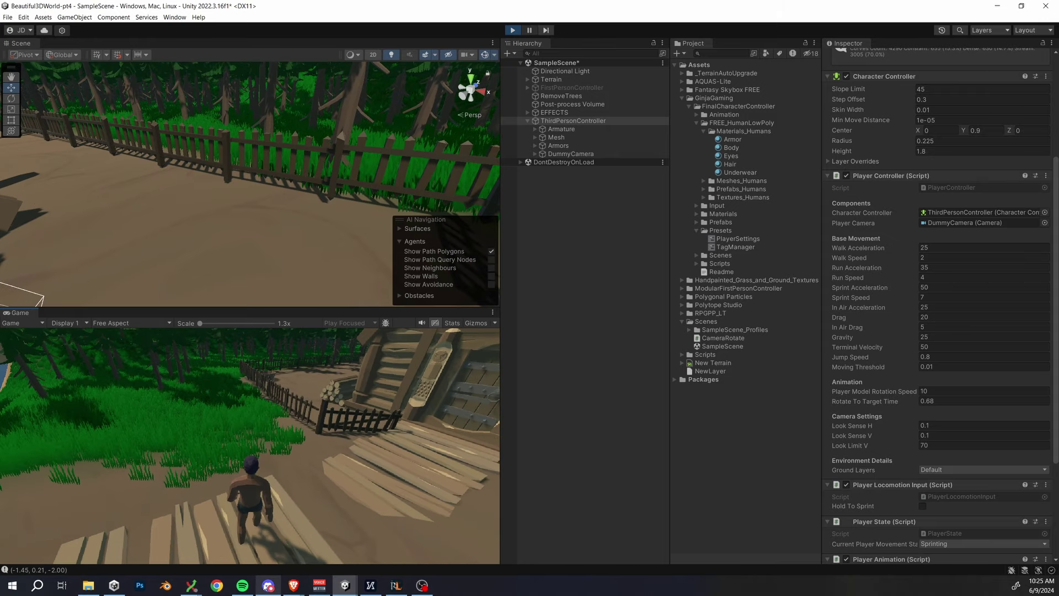
key("space")
key("space")
key("space")
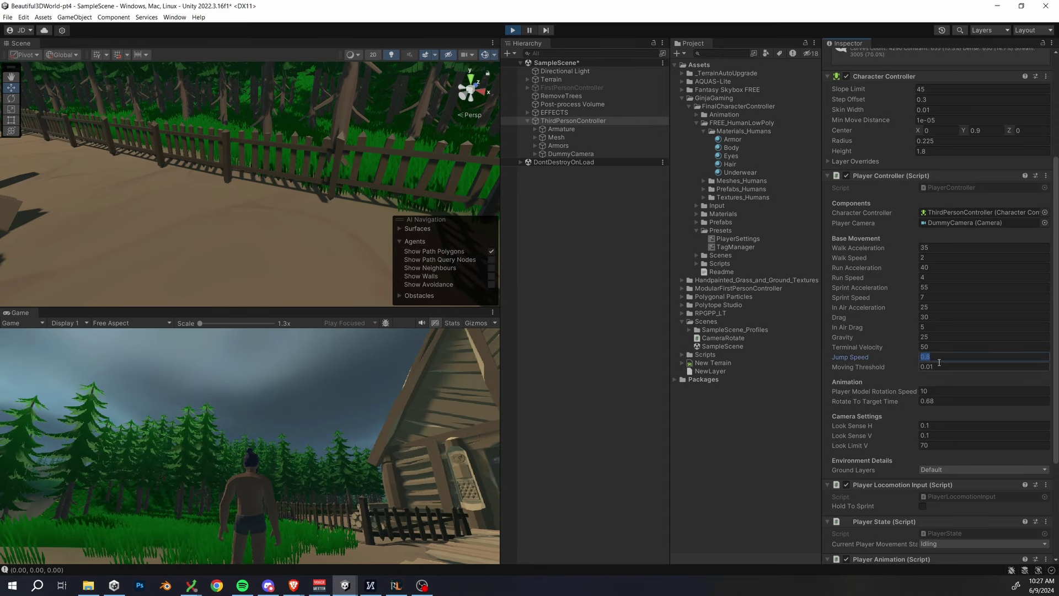
Step: Try moving and jumping with Jump Speed at 2 in front of the hut, and restore Jump Speed to 0.8
left_click(421, 417)
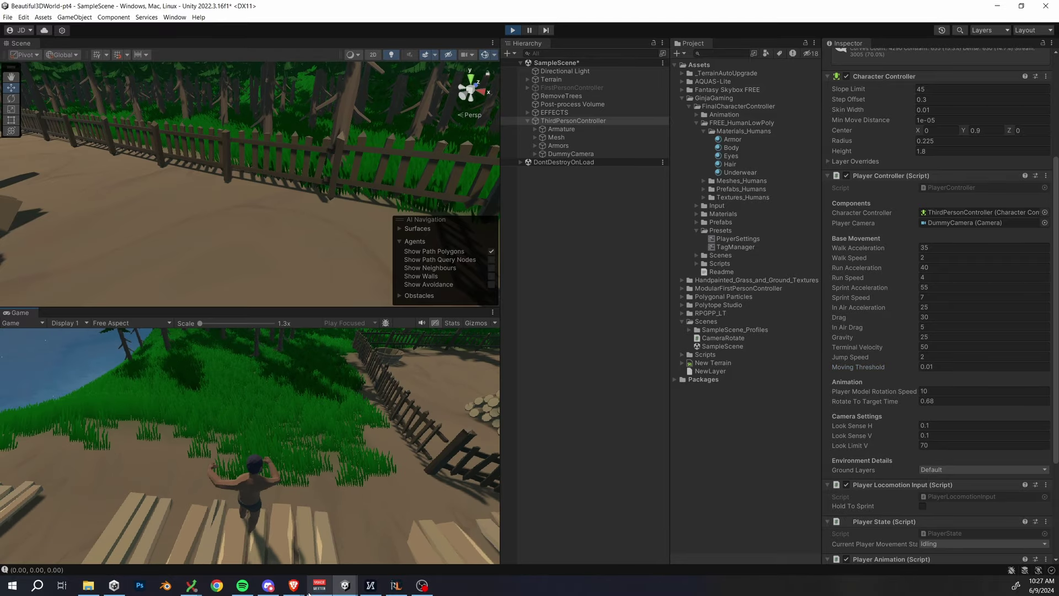
key("w")
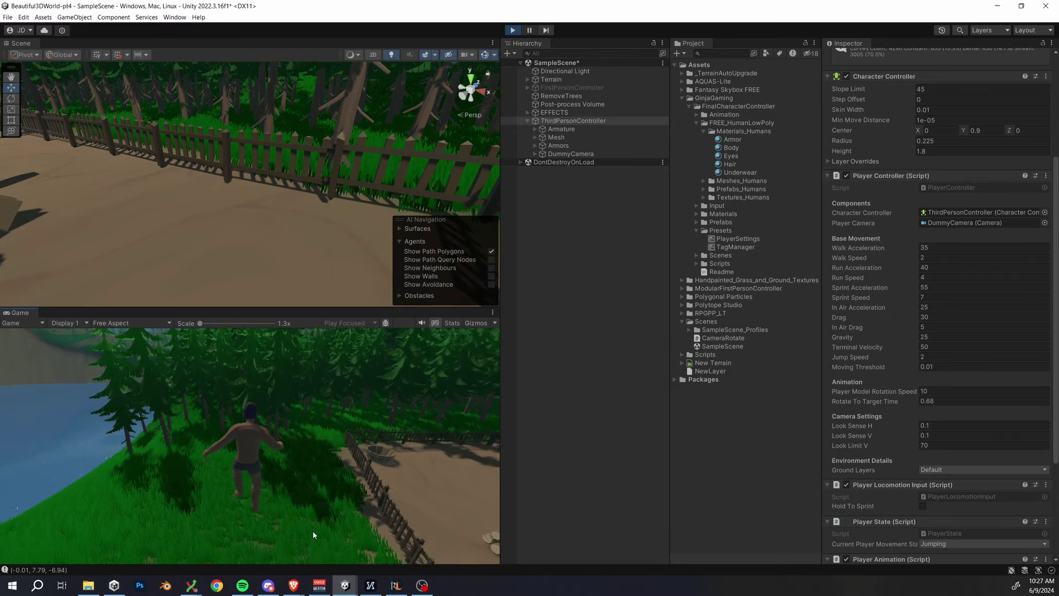
key("space")
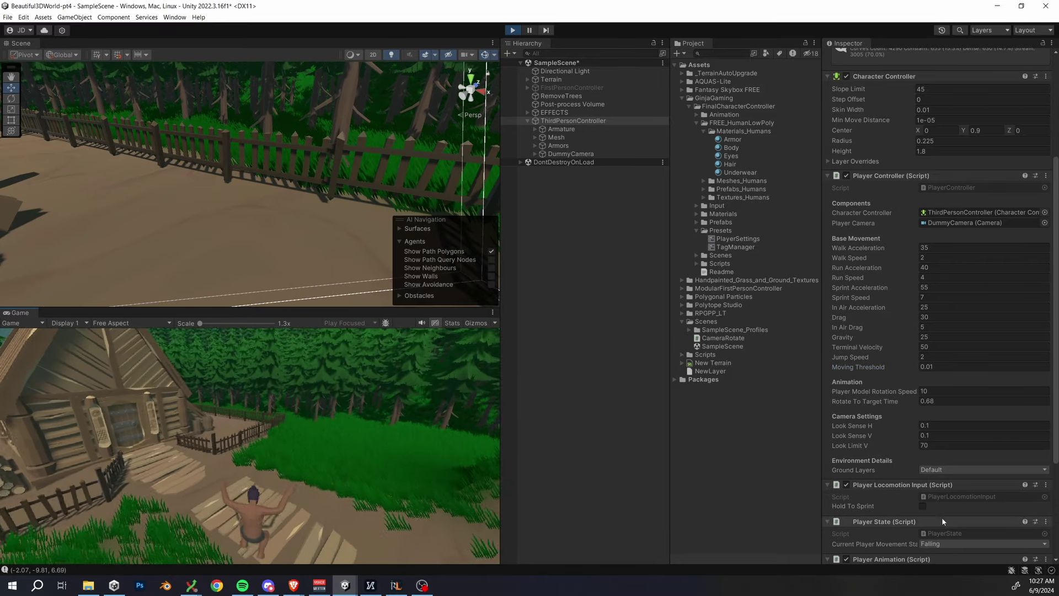
left_click(940, 356)
key("Return")
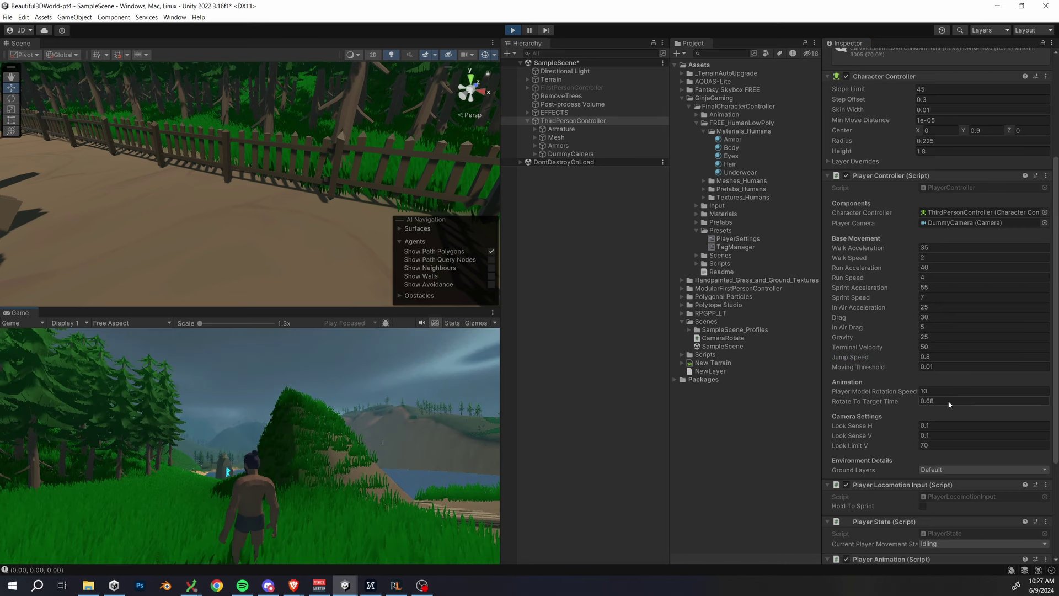
Step: Run, sprint, walk and jump with the character to examine how the Player State's Current Player Movement State follows the movement
scroll(947, 386, "down", 5)
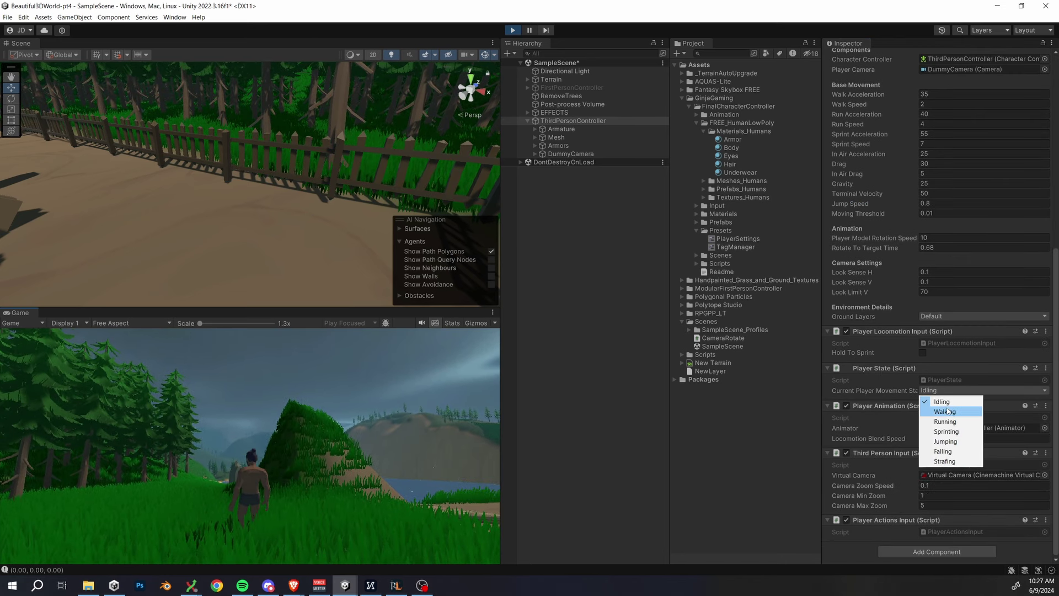
left_click(347, 425)
key("w")
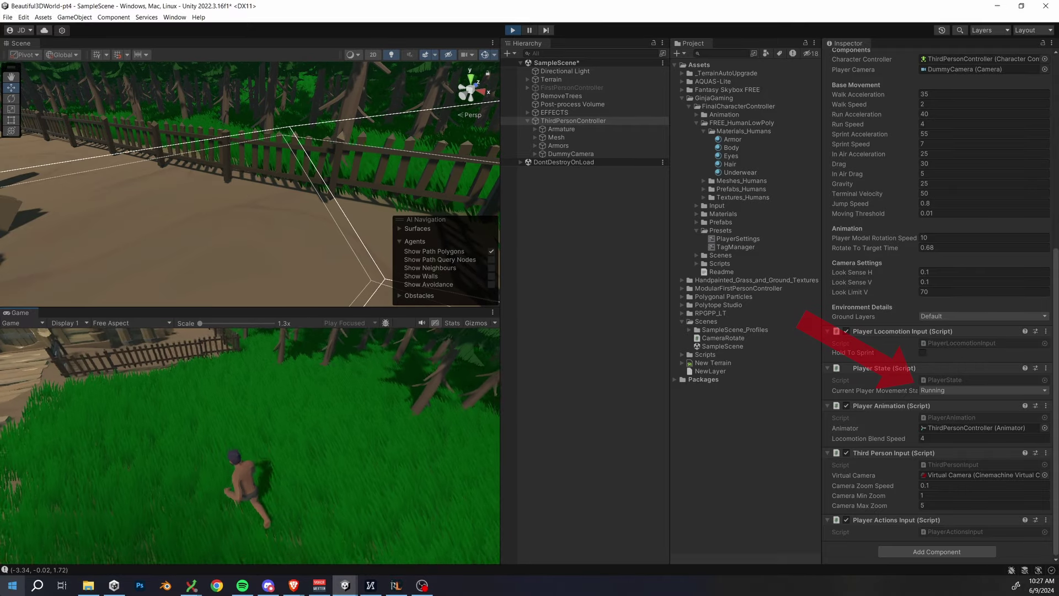
key("shift")
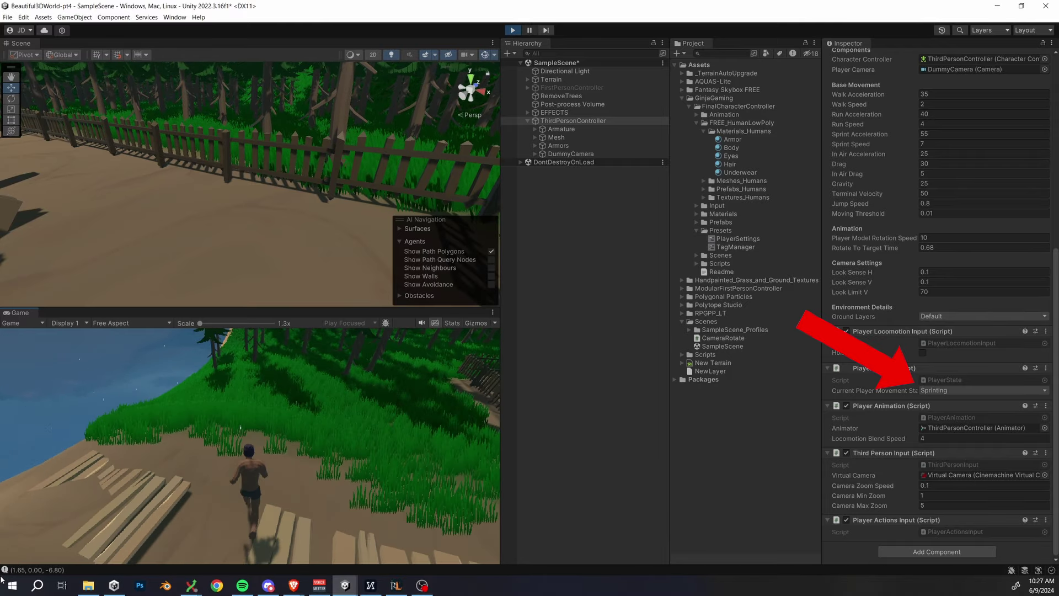
key("ctrl")
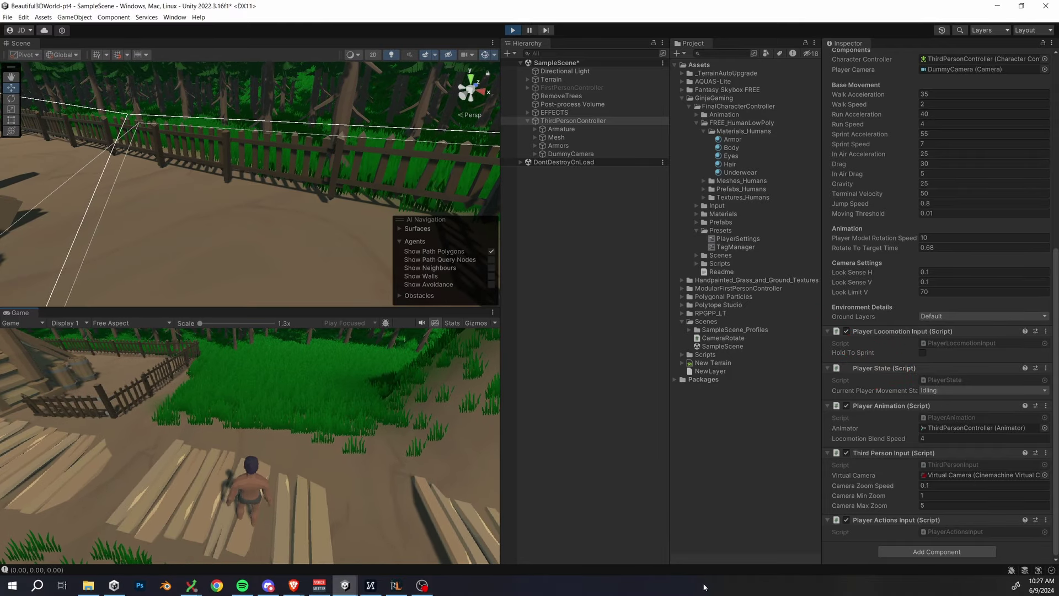
key("w")
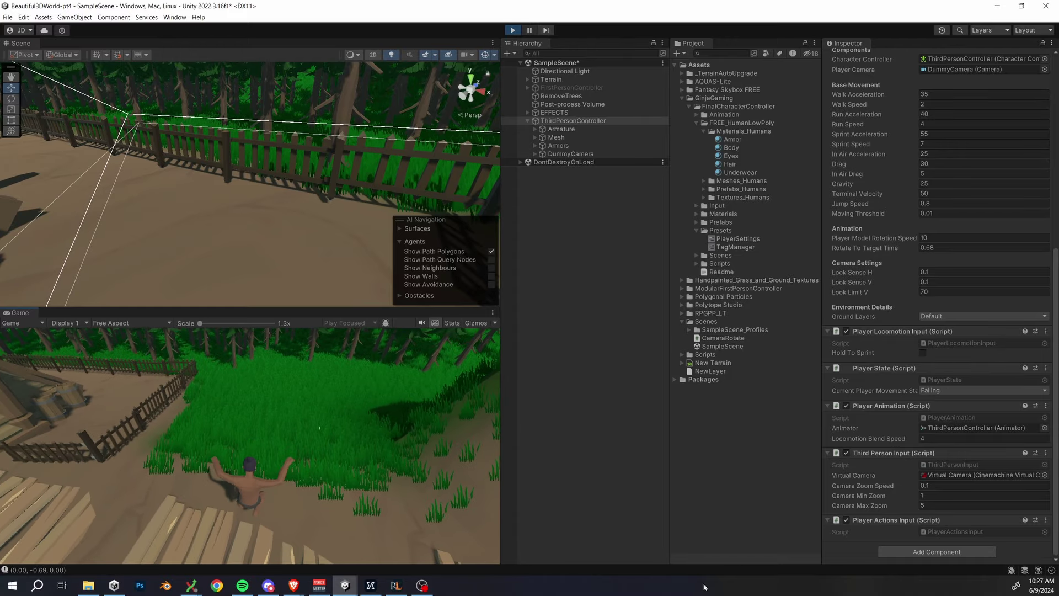
key("w")
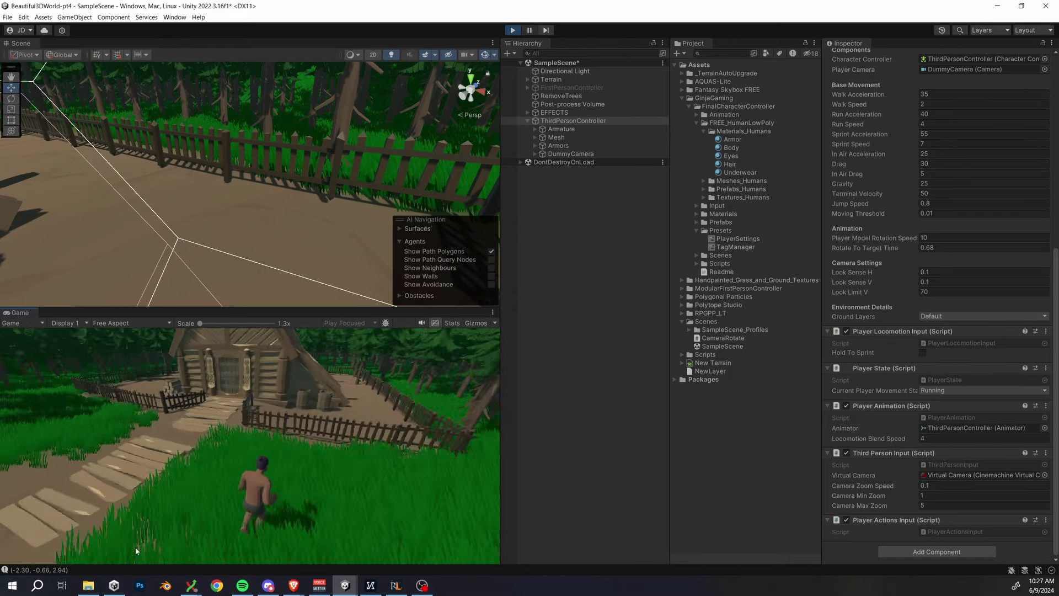
key("w")
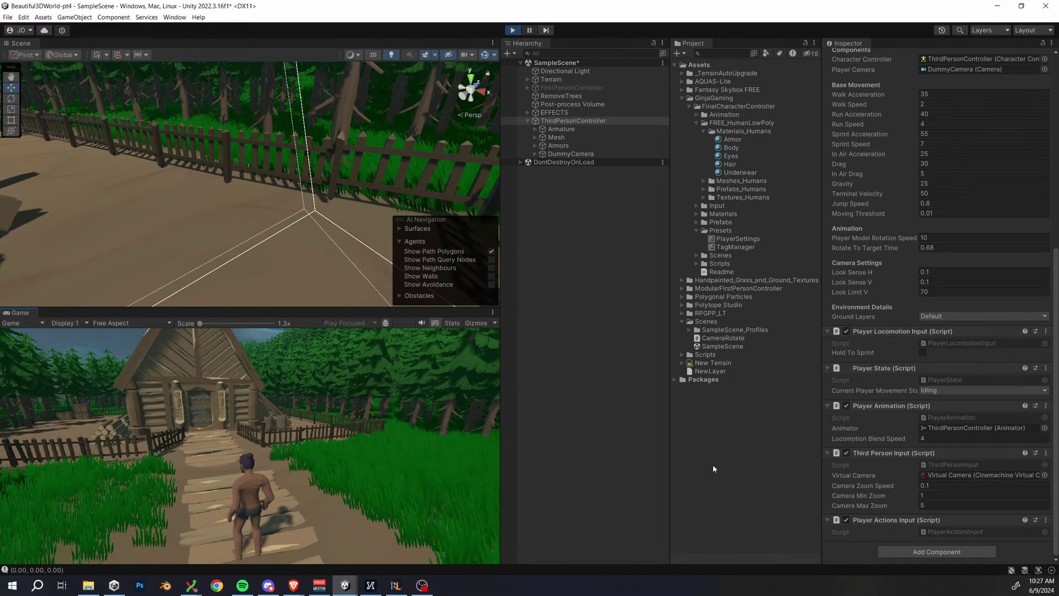
Step: Run and stop the character around the path to examine animation blending at the Player Animation's Locomotion Blend Speed of 4
key("w")
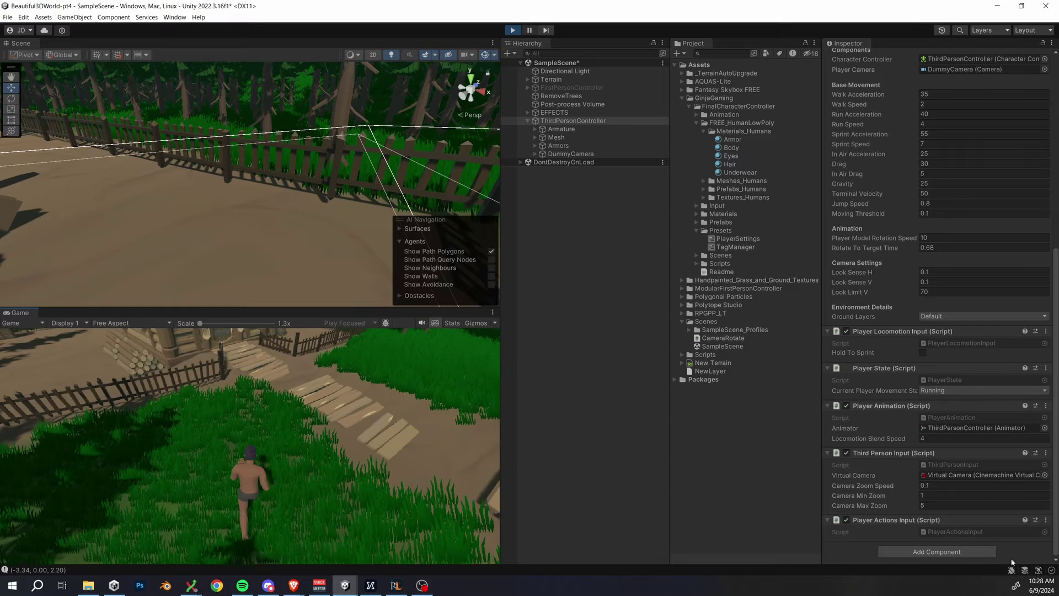
key("w")
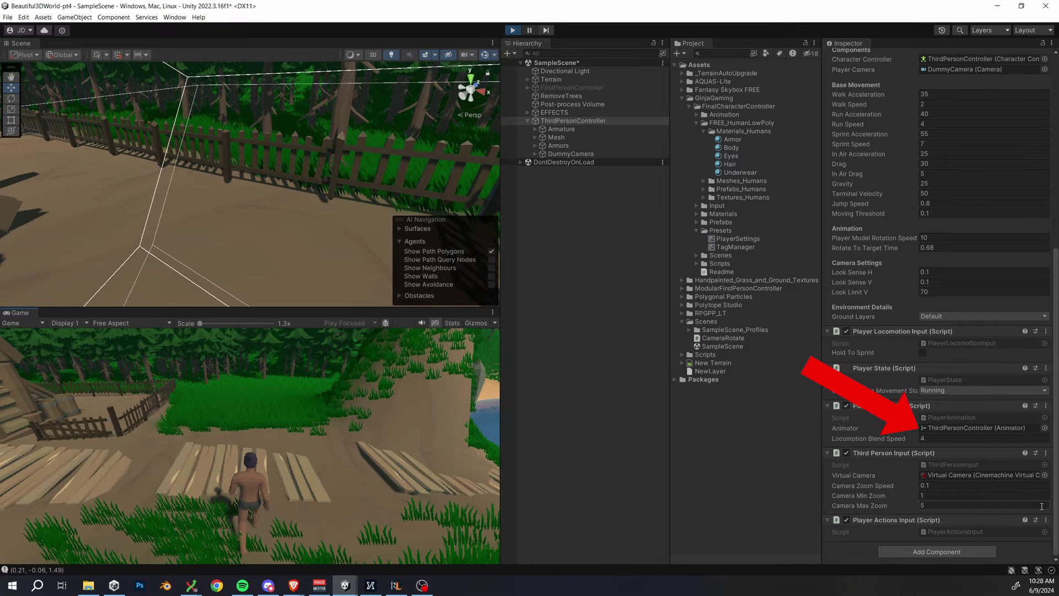
key("w")
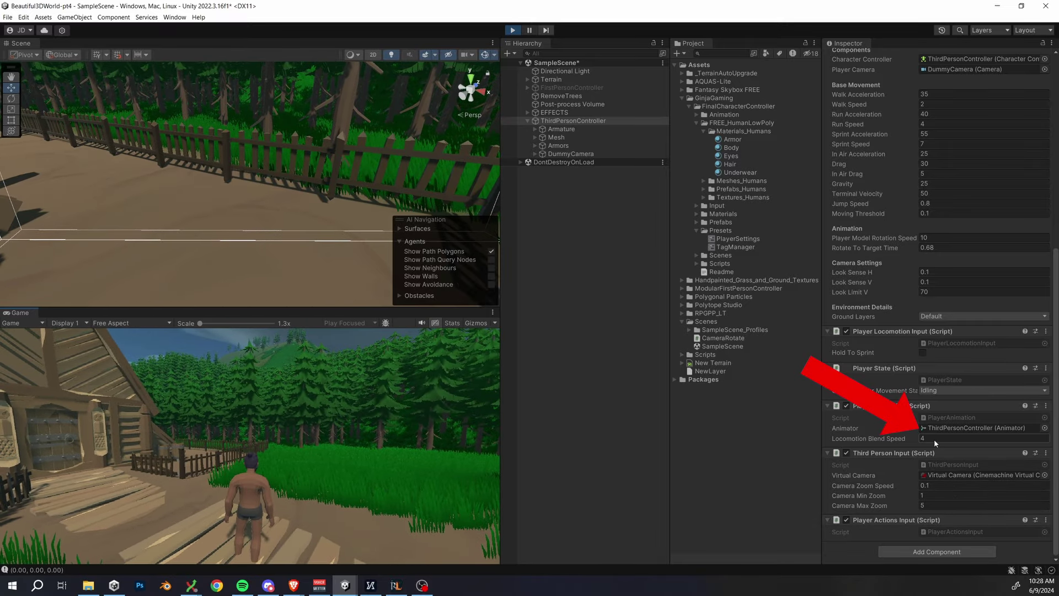
key("w")
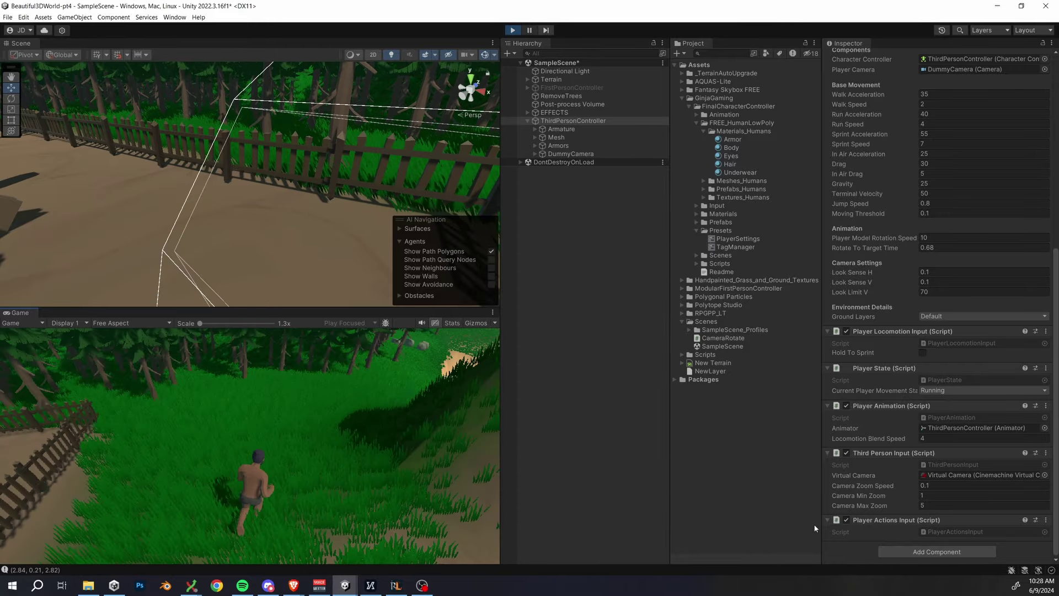
Step: Switch the character between running, sprinting and walking across the planks and grass to test the transitions between movement states
key("w")
key("shift")
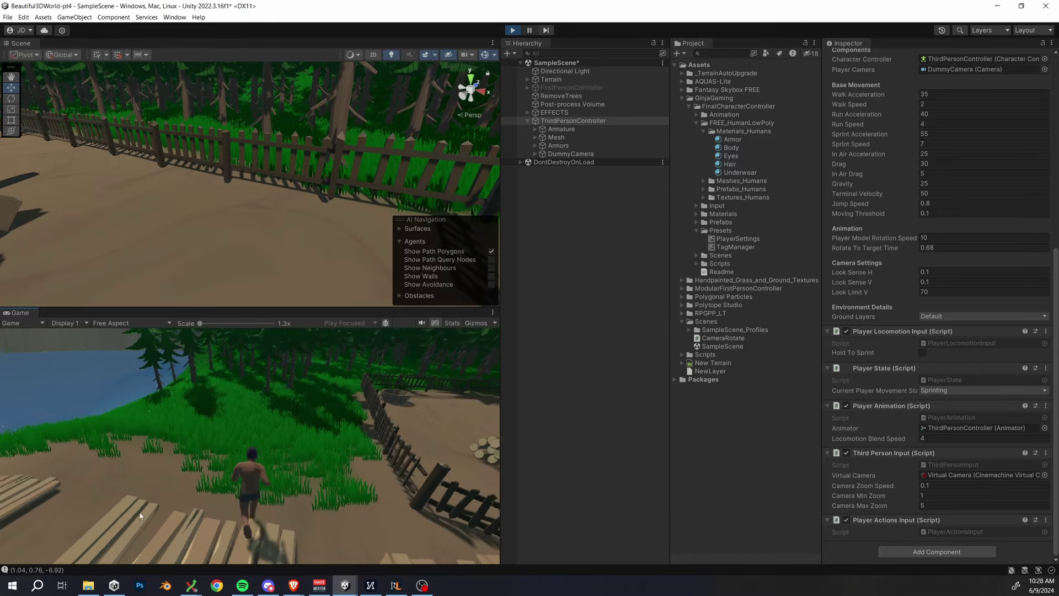
key("w")
key("shift")
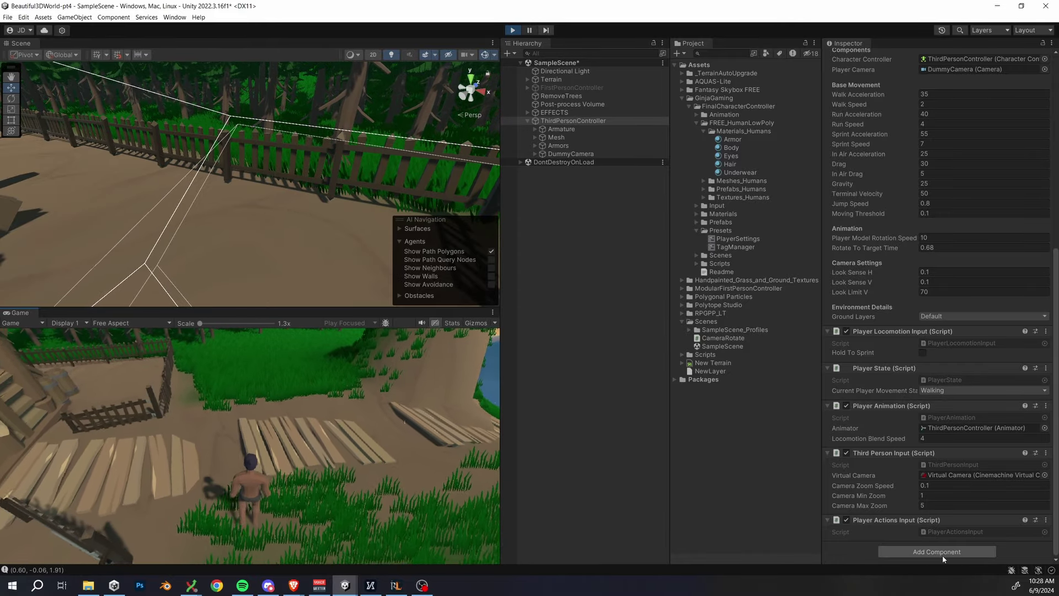
key("shift")
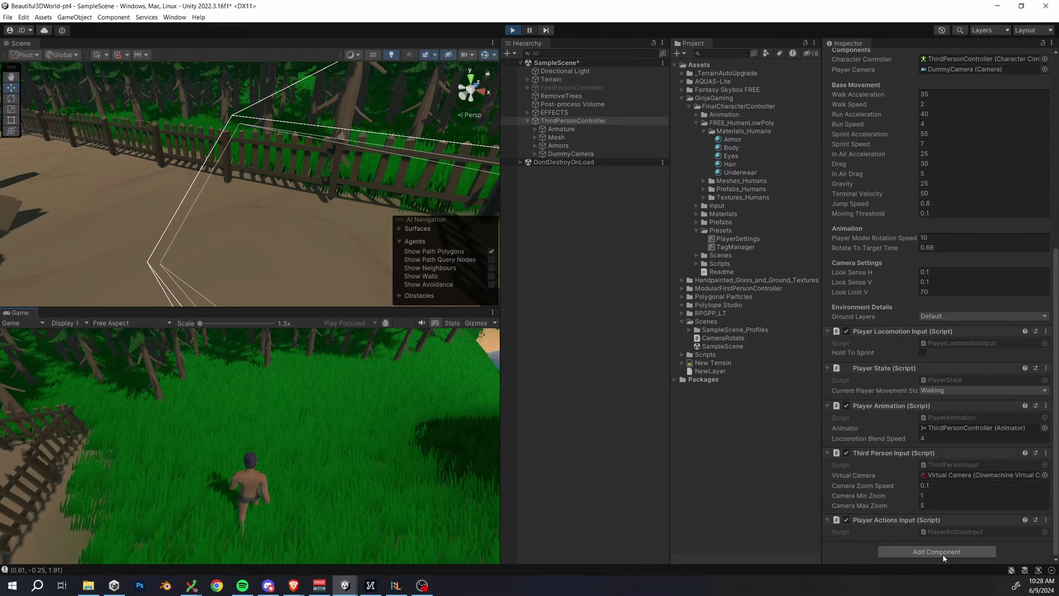
Step: Run and sprint the character from the grass onto the planks to examine the animation transitions at the current blend speed
key("w")
key("shift")
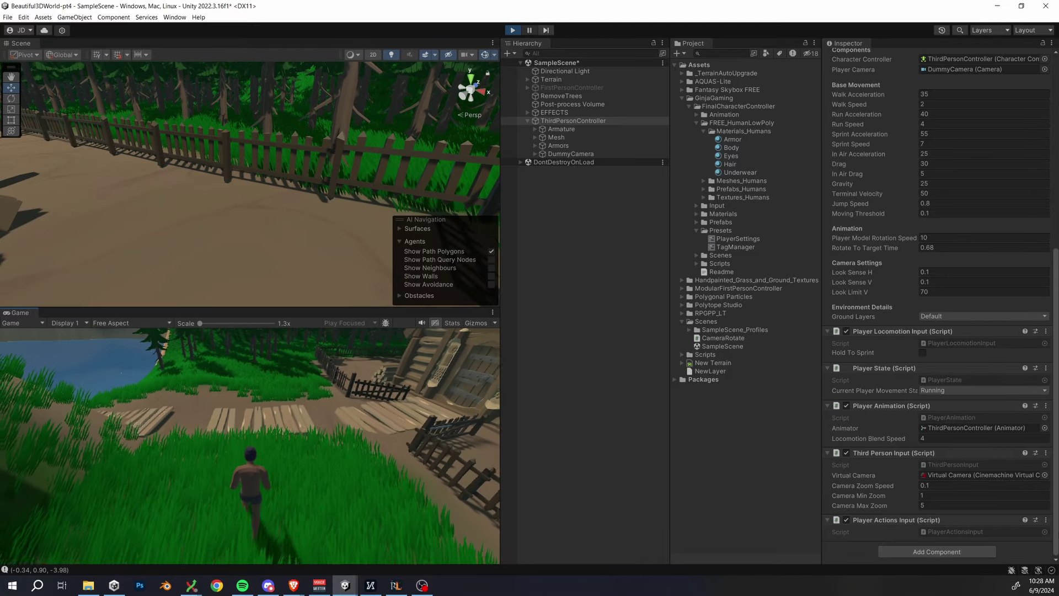
key("w")
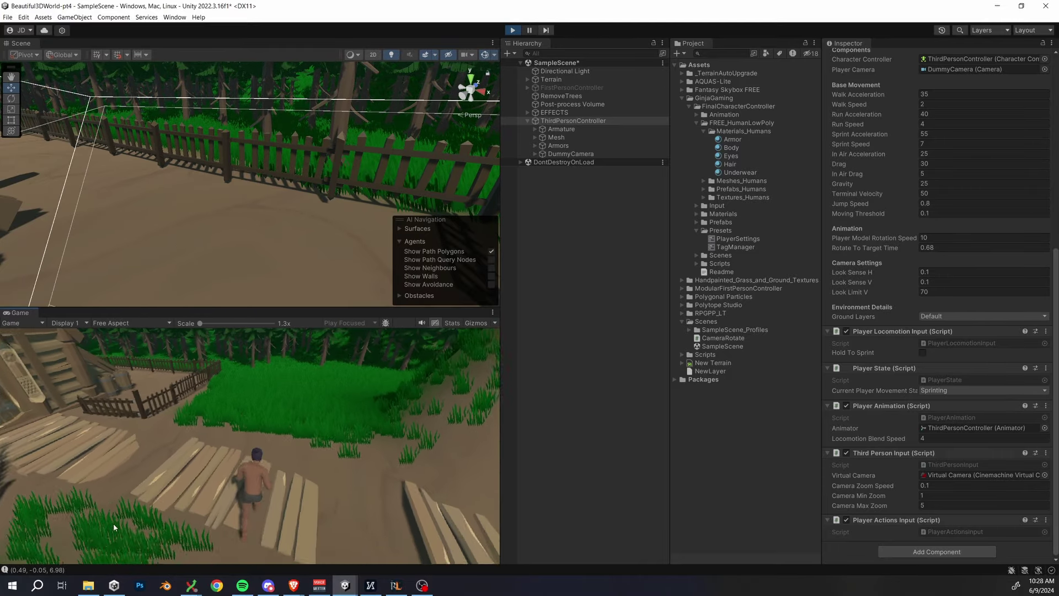
Step: Try sprinting around the planks and grass with the Player Animation's Locomotion Blend Speed at 8, and restore it to 4
left_click(939, 437)
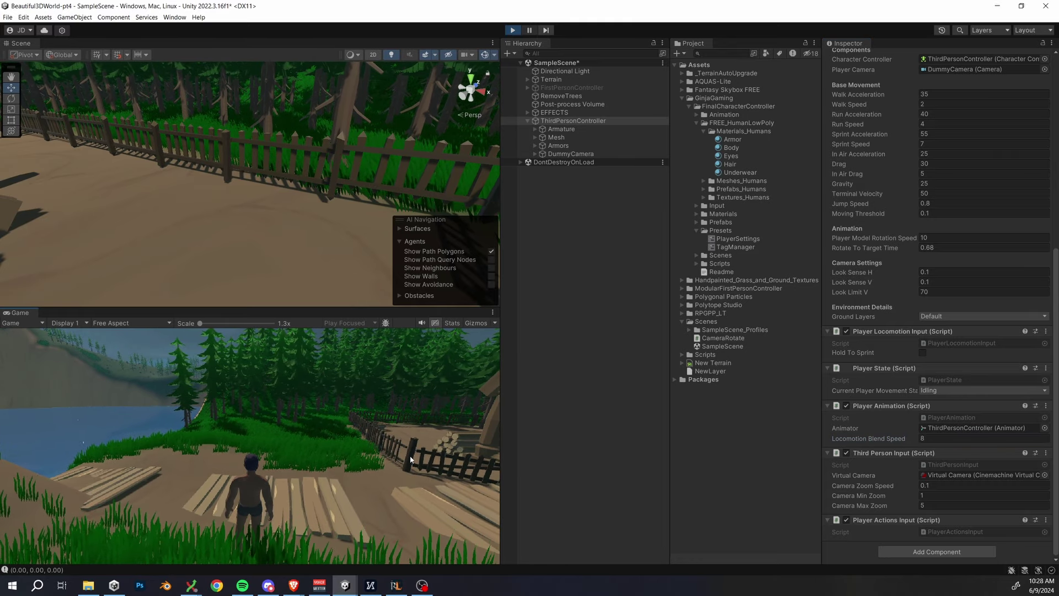
key("w")
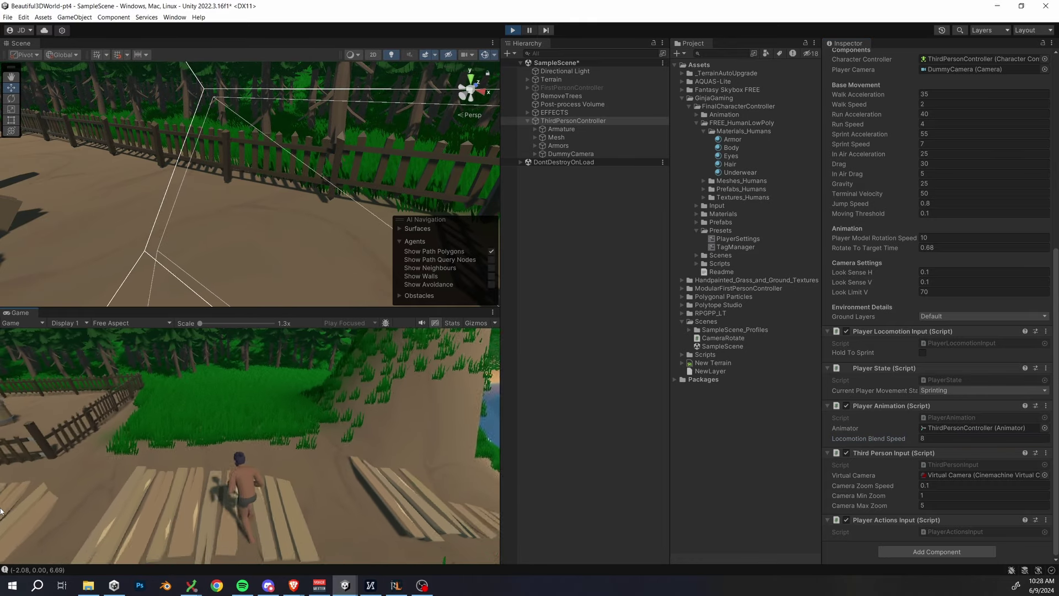
key("shift+w")
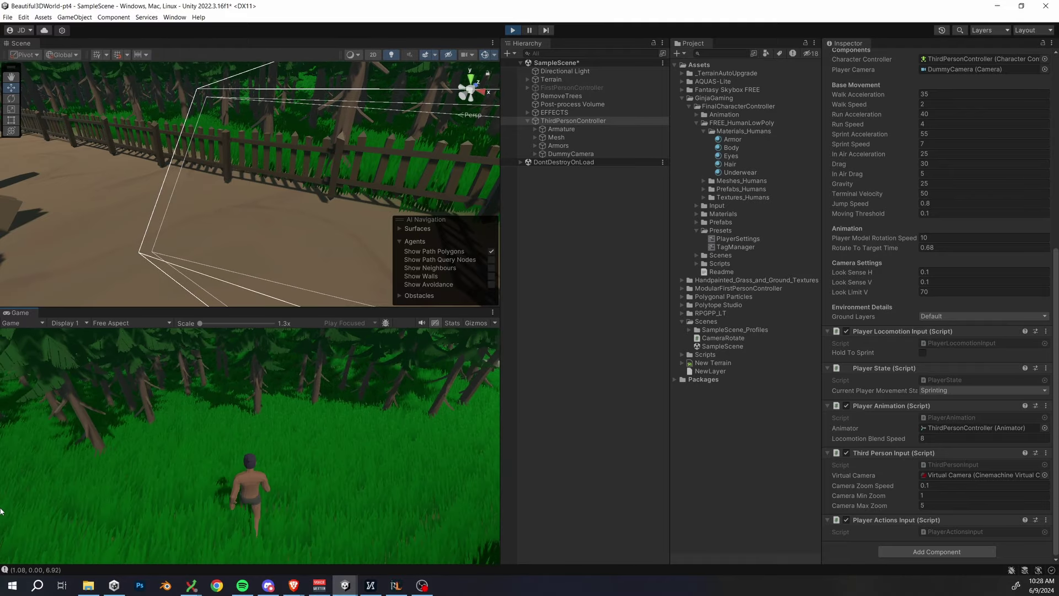
key("shift+w")
key("shift+w")
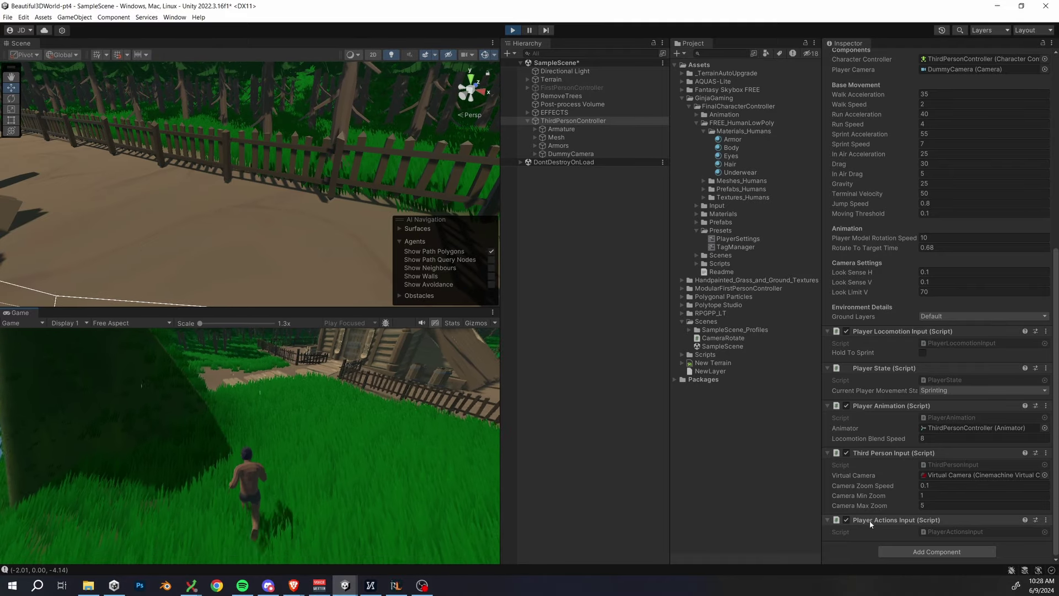
key("shift+w")
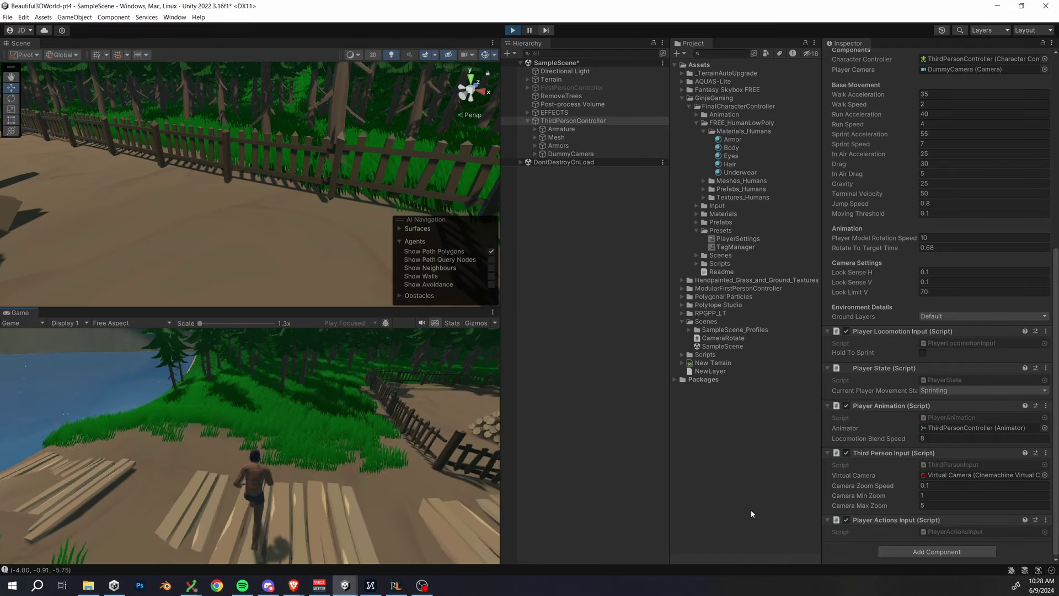
key("w")
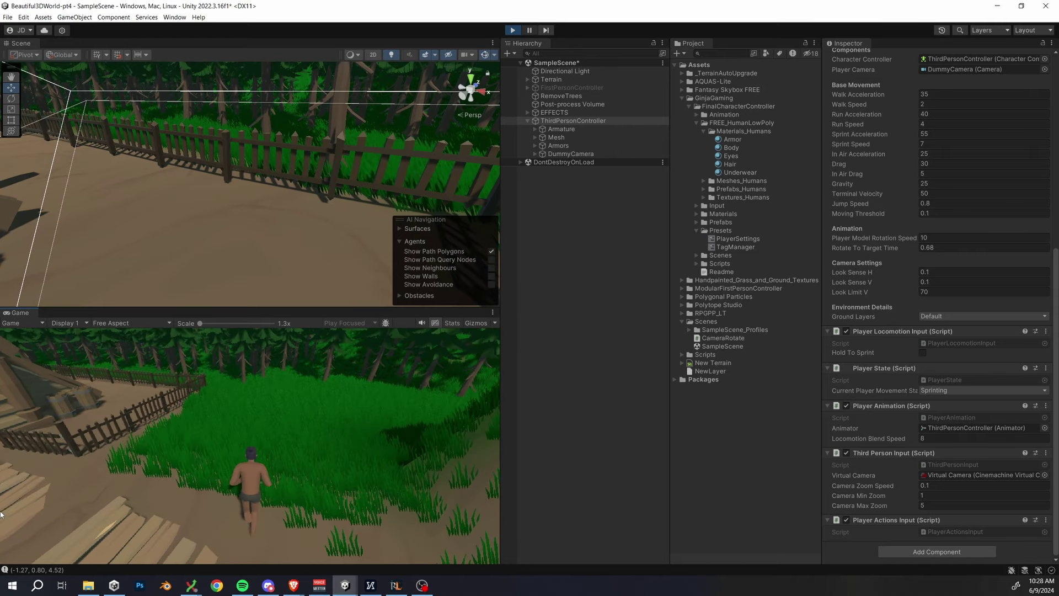
key("shift+w")
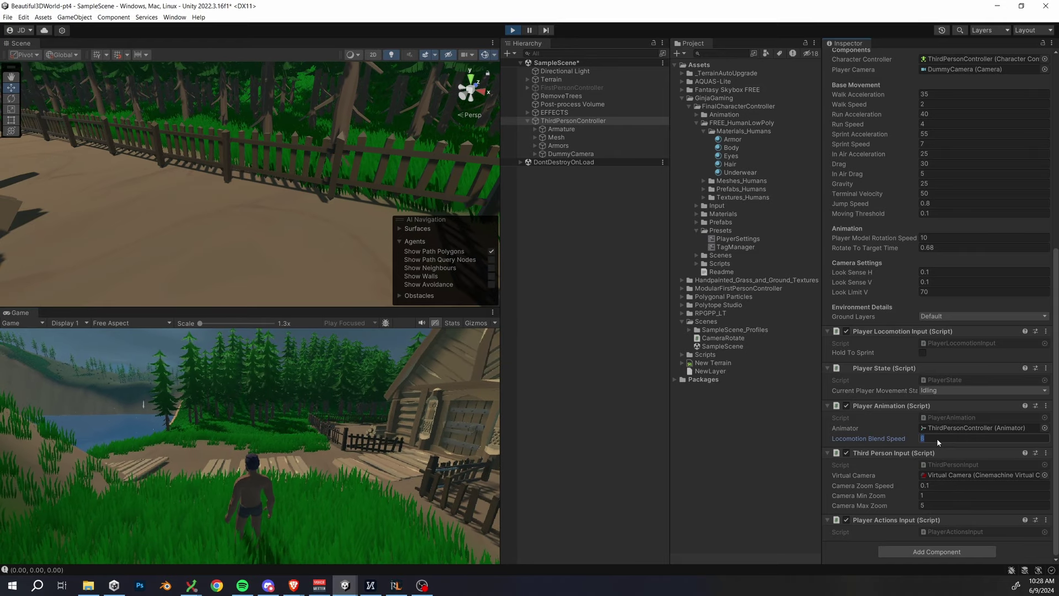
type("4")
key("Return")
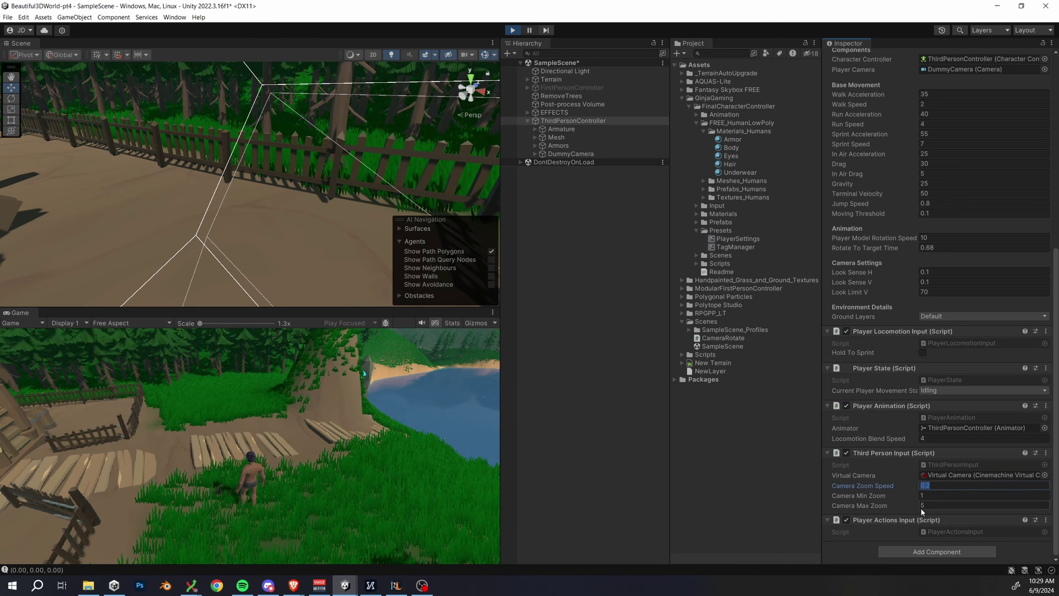
Step: Set the Third Person Input's Camera Zoom Speed to 0.2 and Camera Max Zoom to 10, and test zooming out from the character
left_click(925, 506)
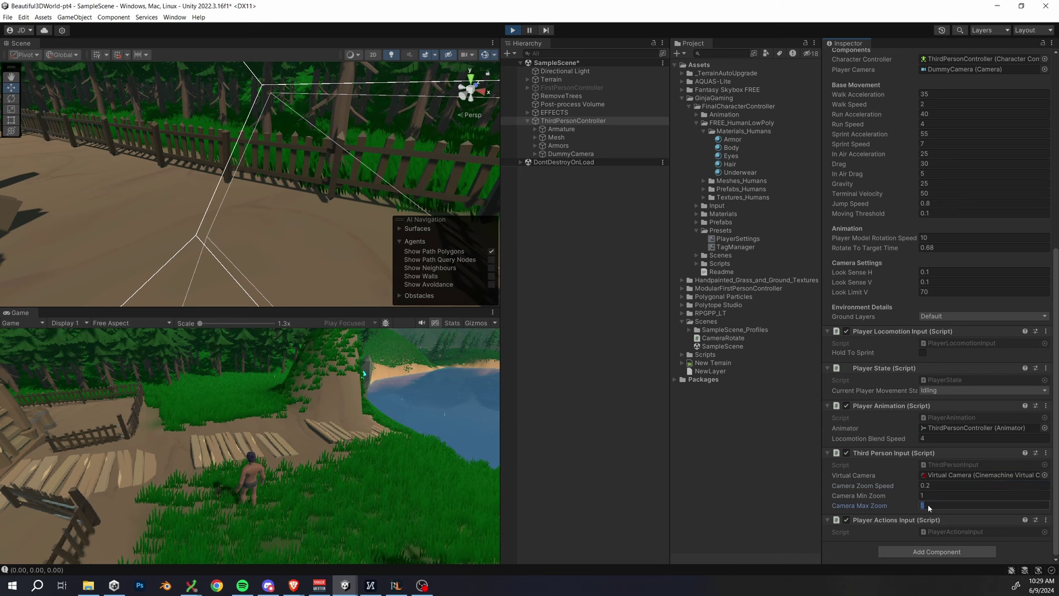
type("10")
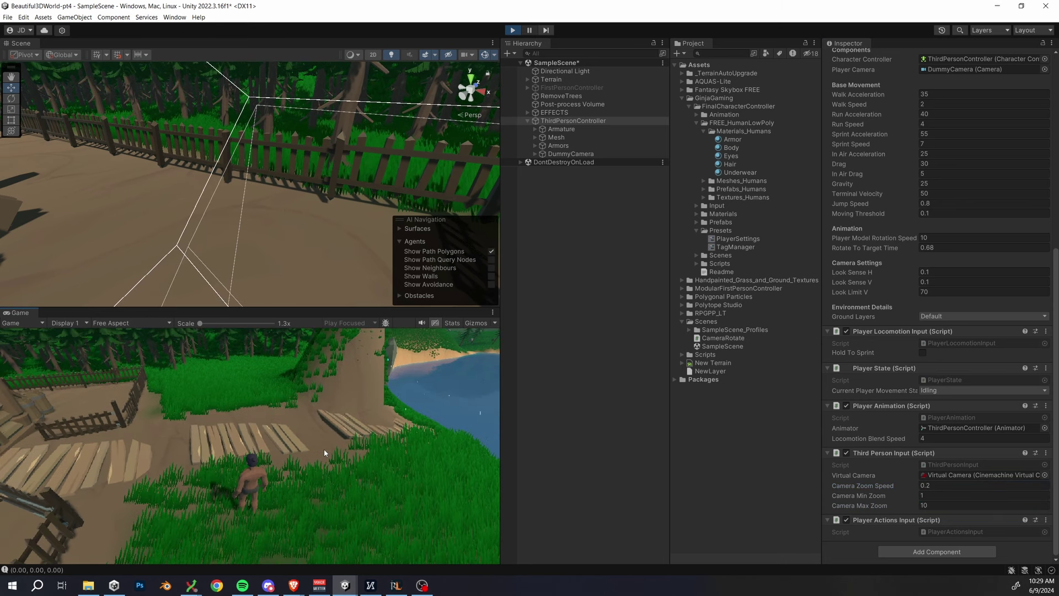
scroll(325, 451, "down", 8)
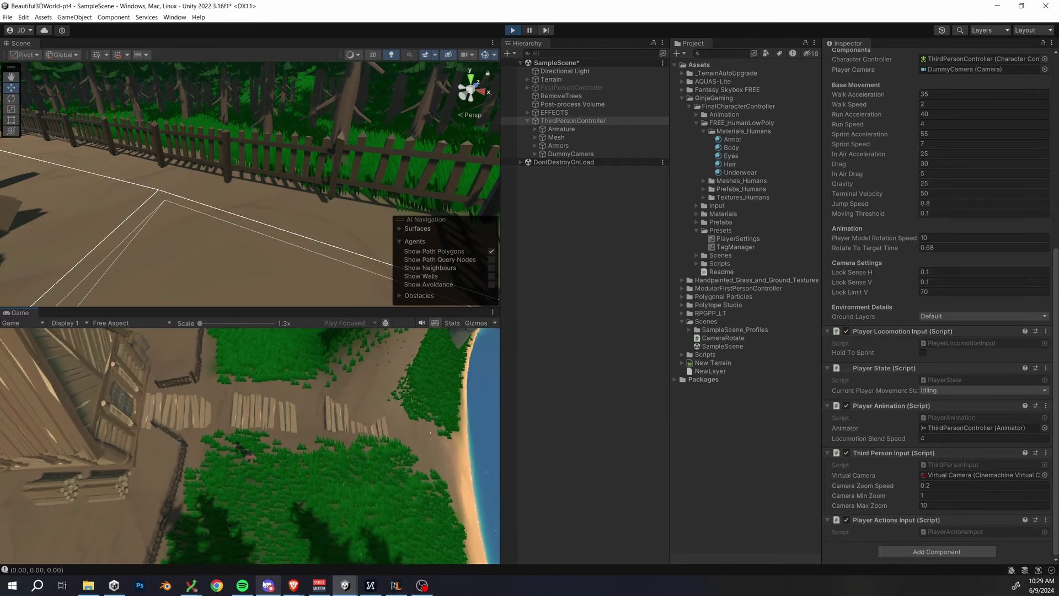
key("w")
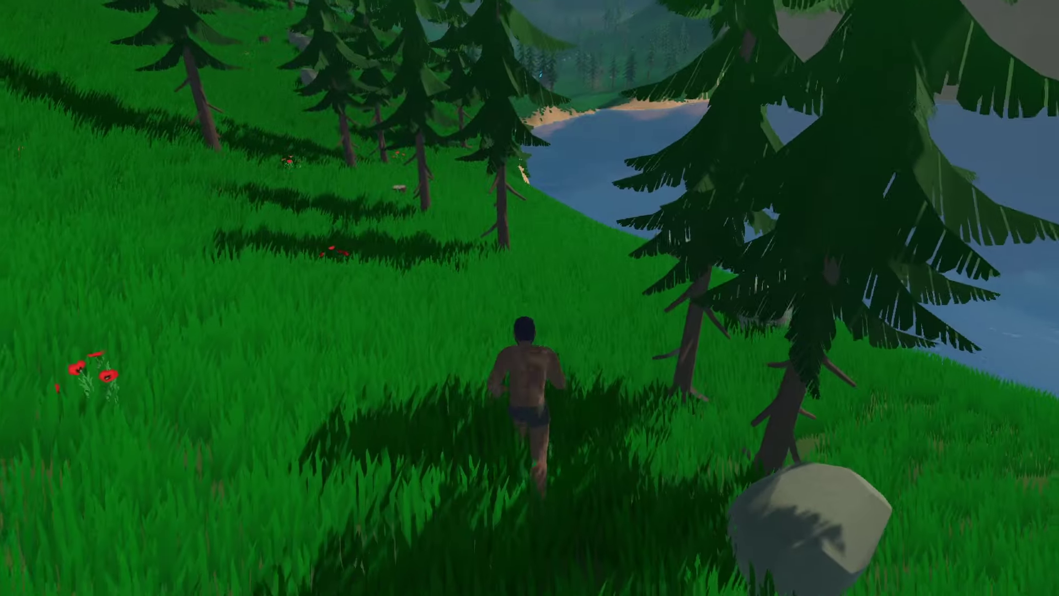
key("space")
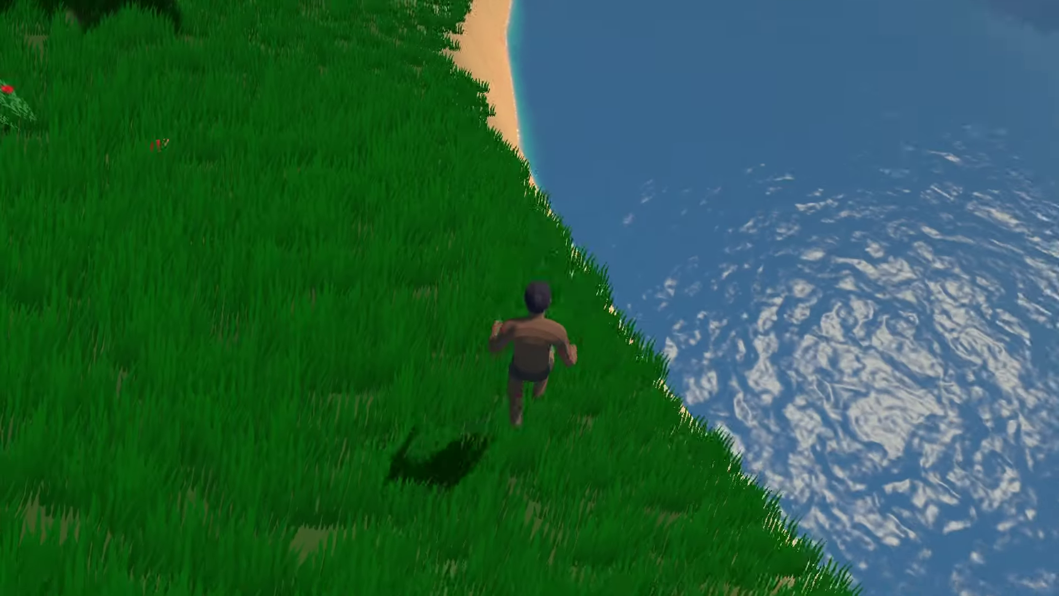
key("space")
key("w")
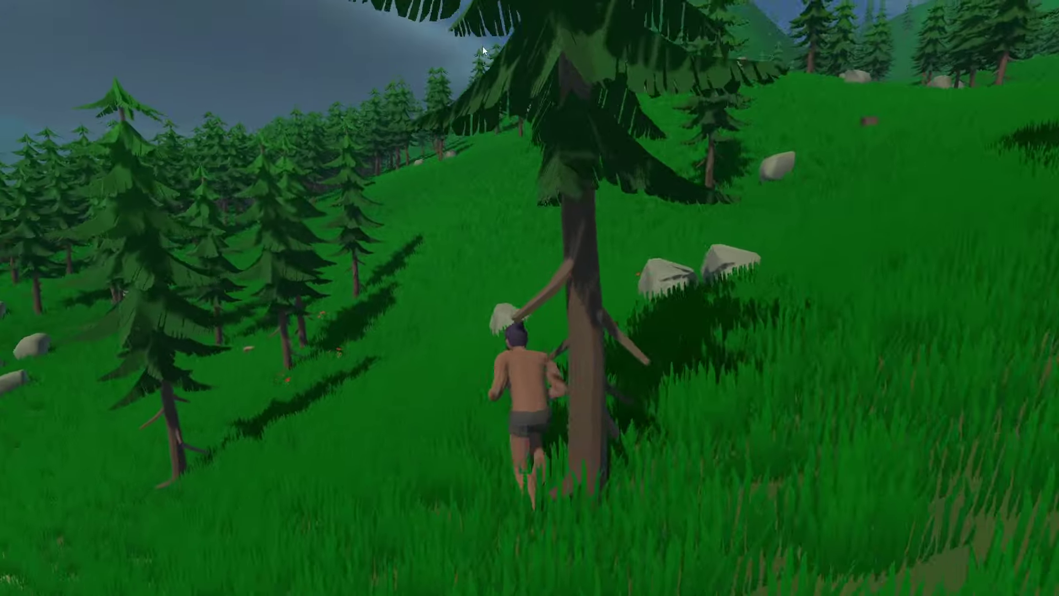
key("space")
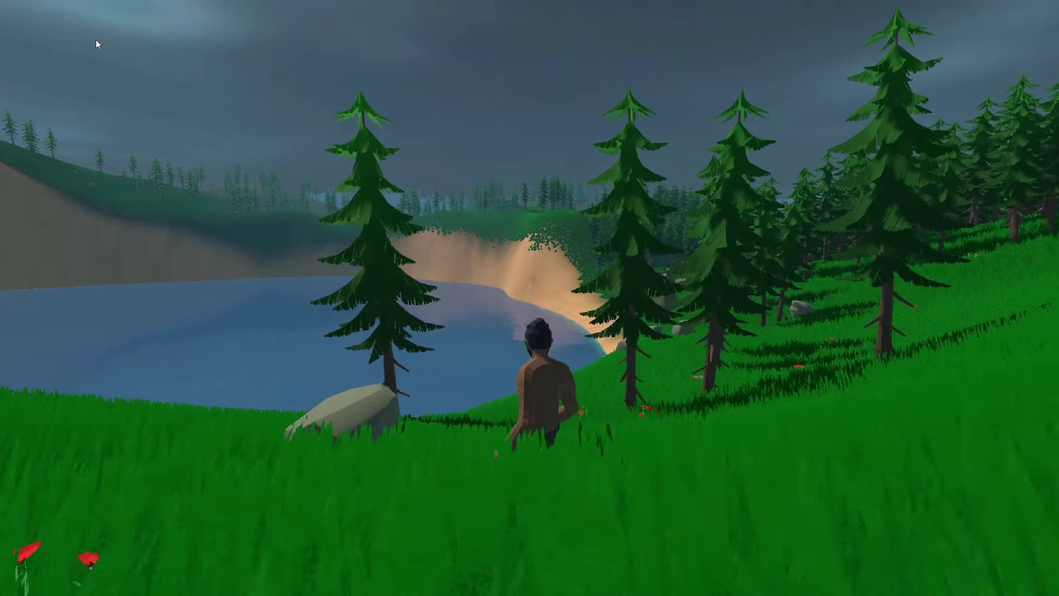
key("w")
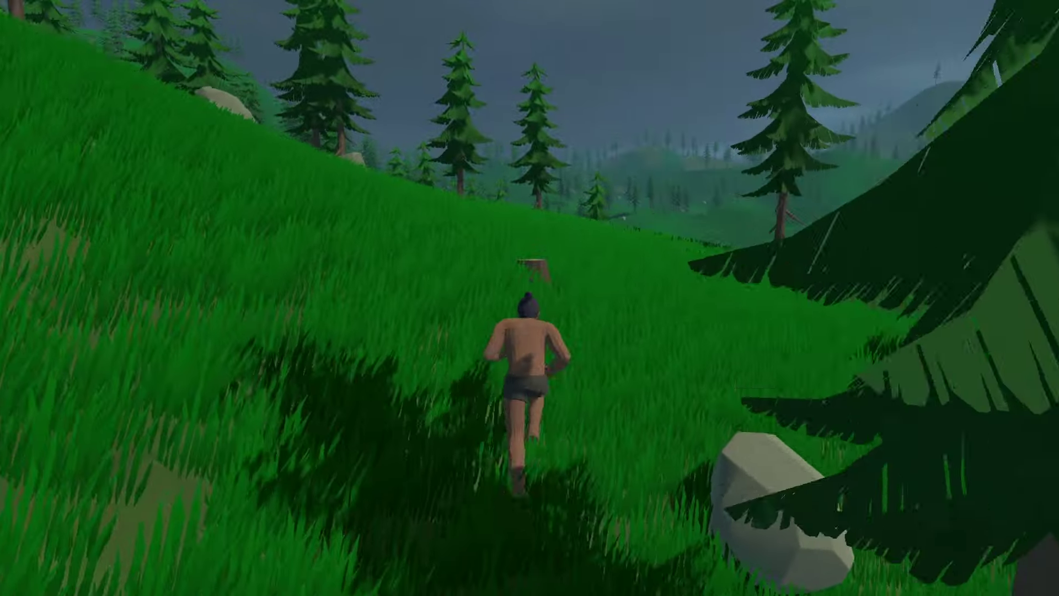
key("w")
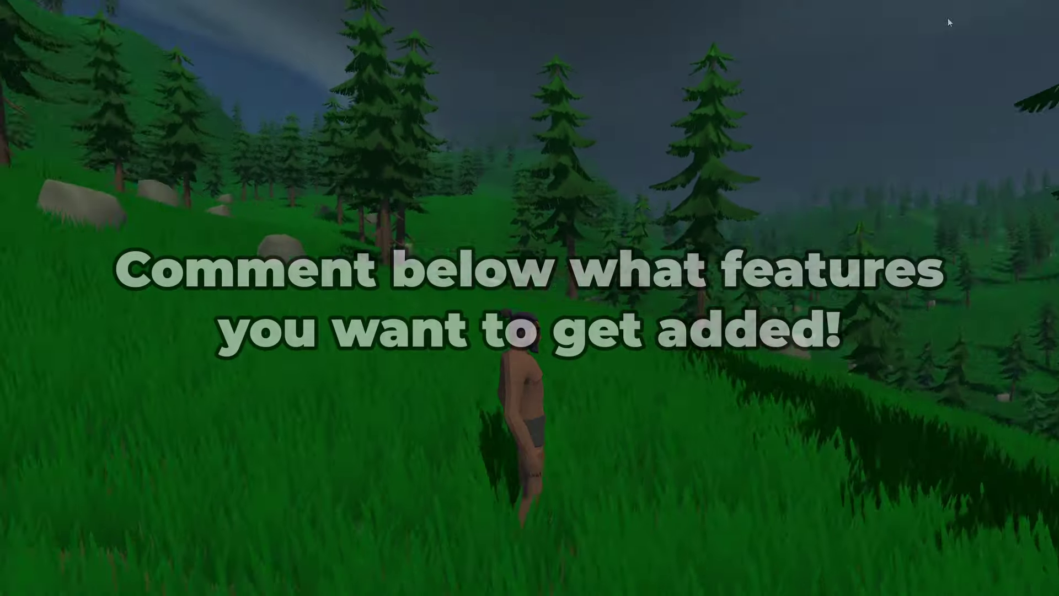
key("w")
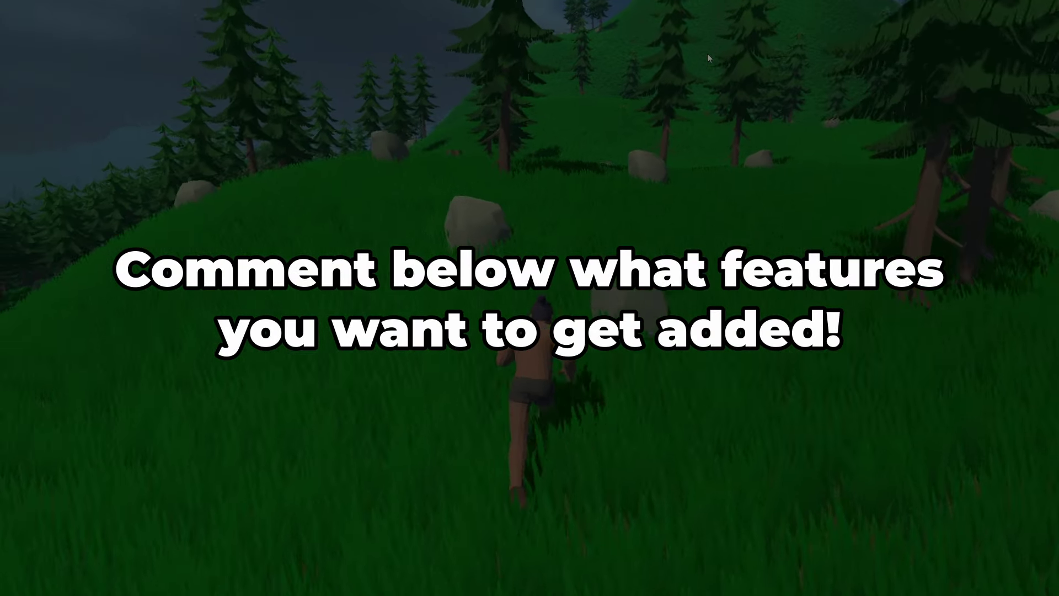
key("w")
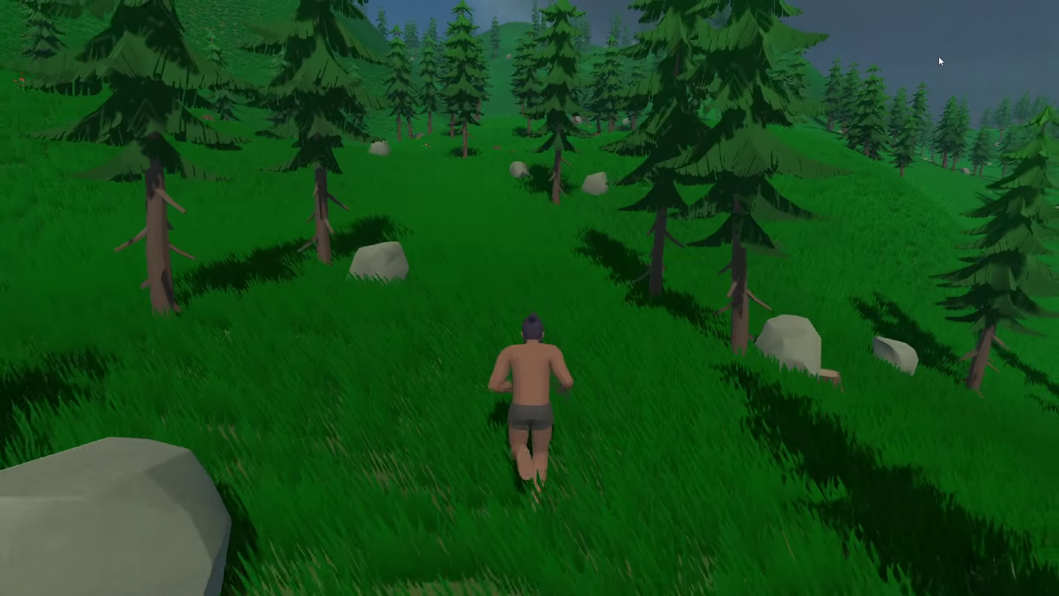
key("w")
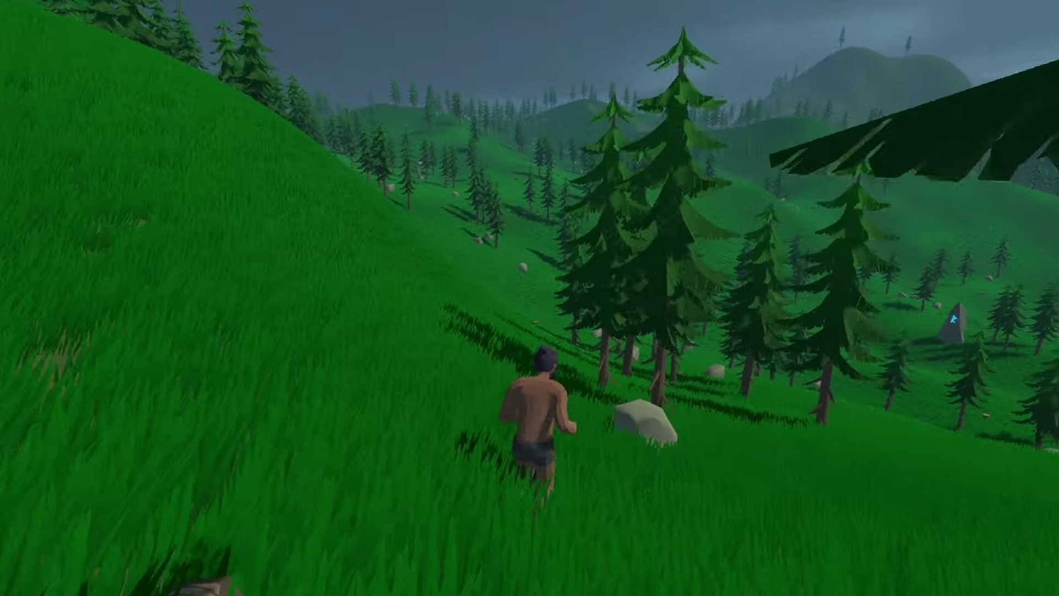
key("w")
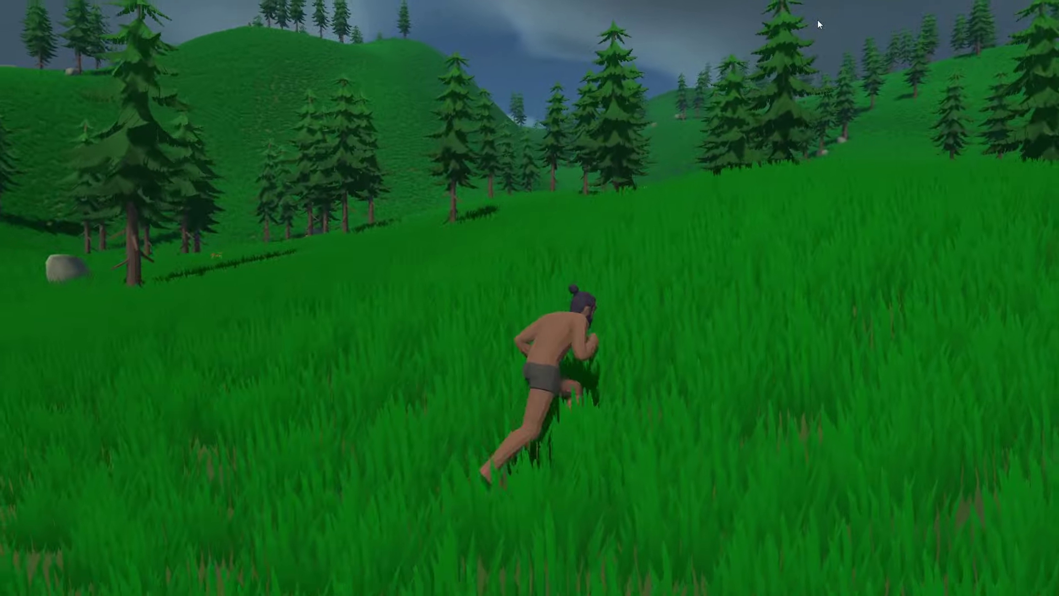
key("w")
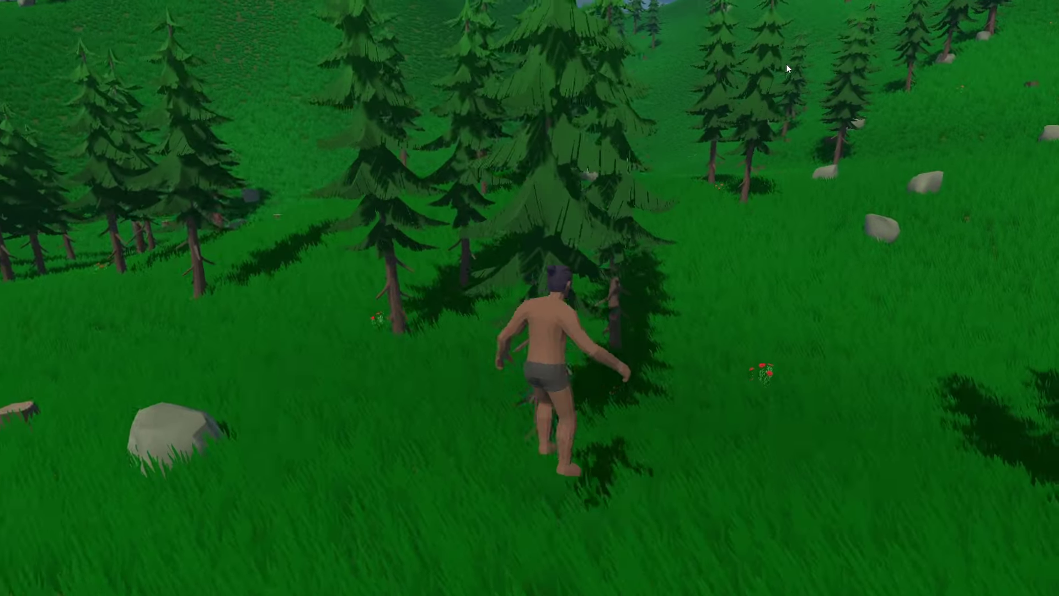
key("w")
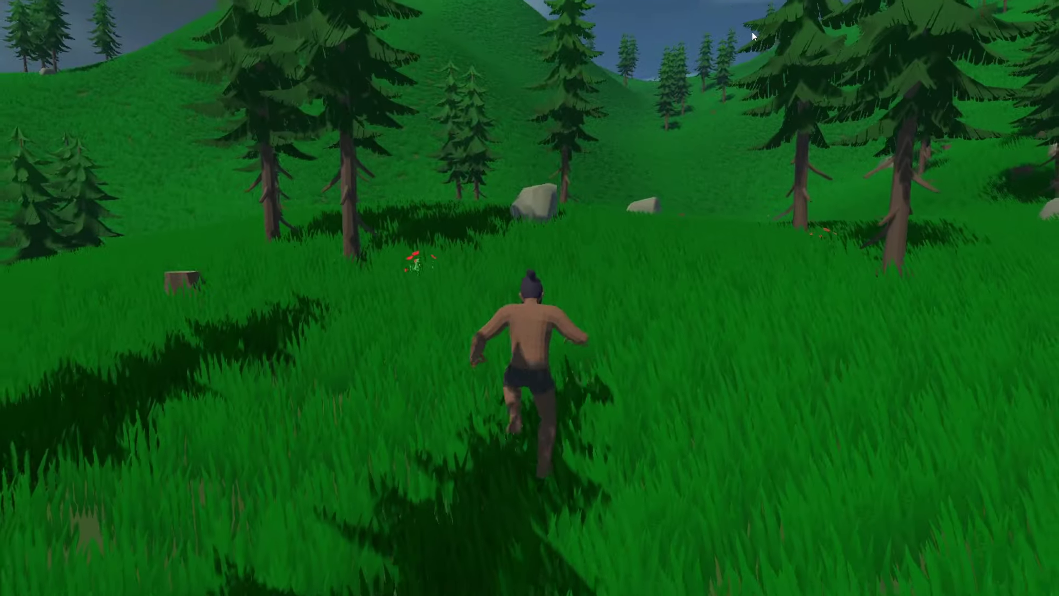
key("w")
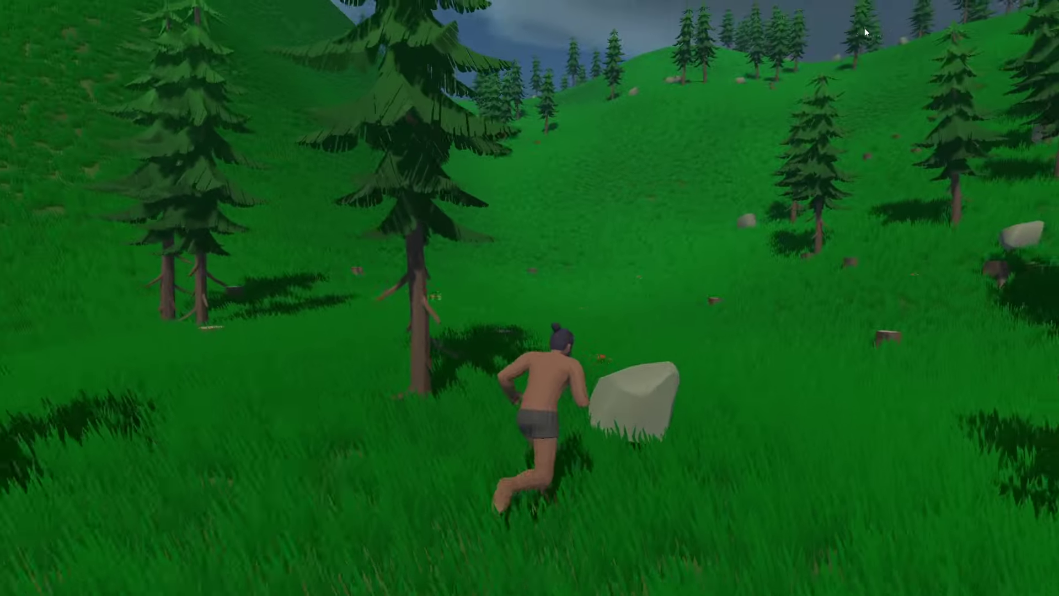
key("w")
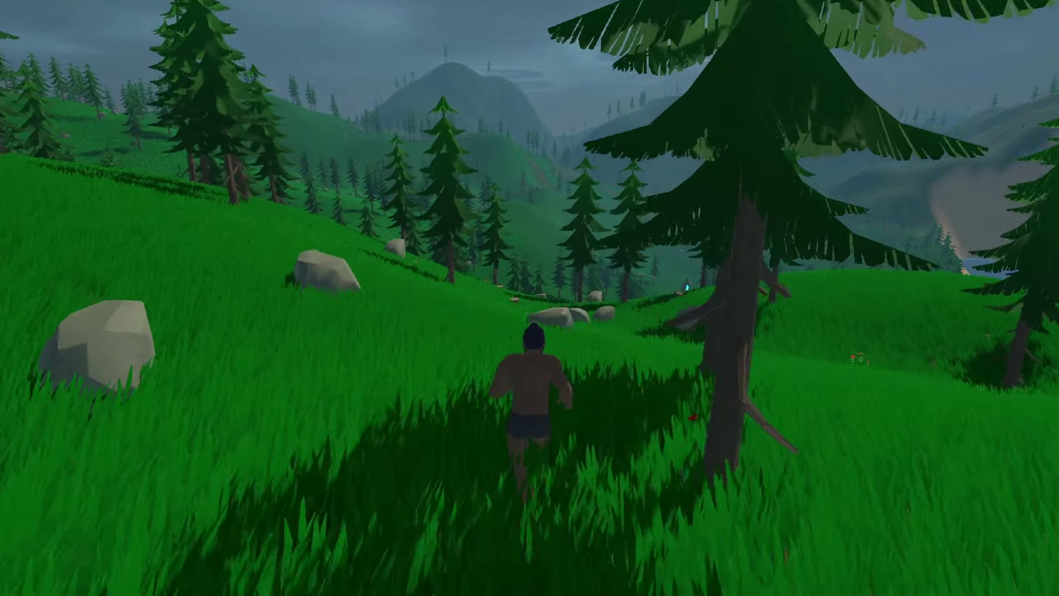